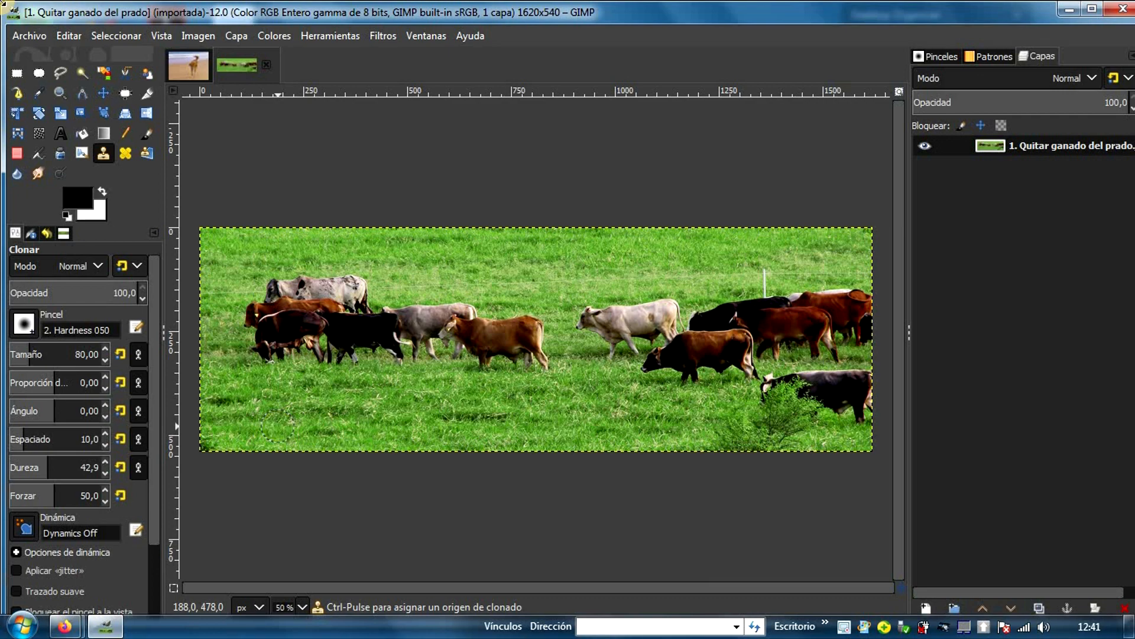
Step: Duplicate the meadow photo layer and clone clean grass over the group of cattle in the left half of the copy
click(240, 37)
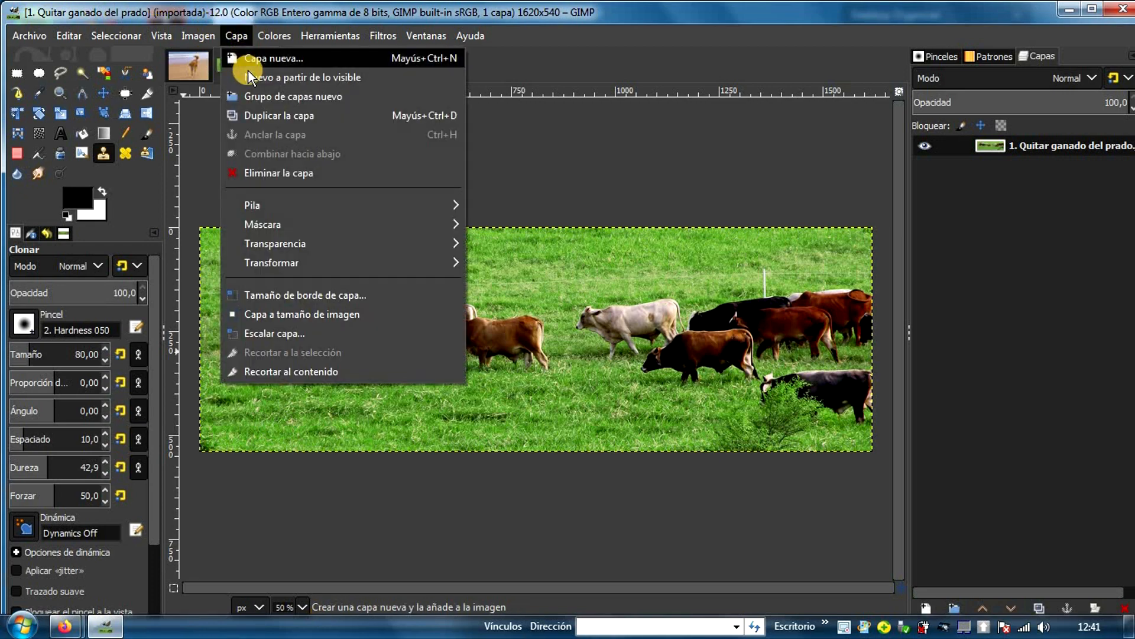
click(286, 116)
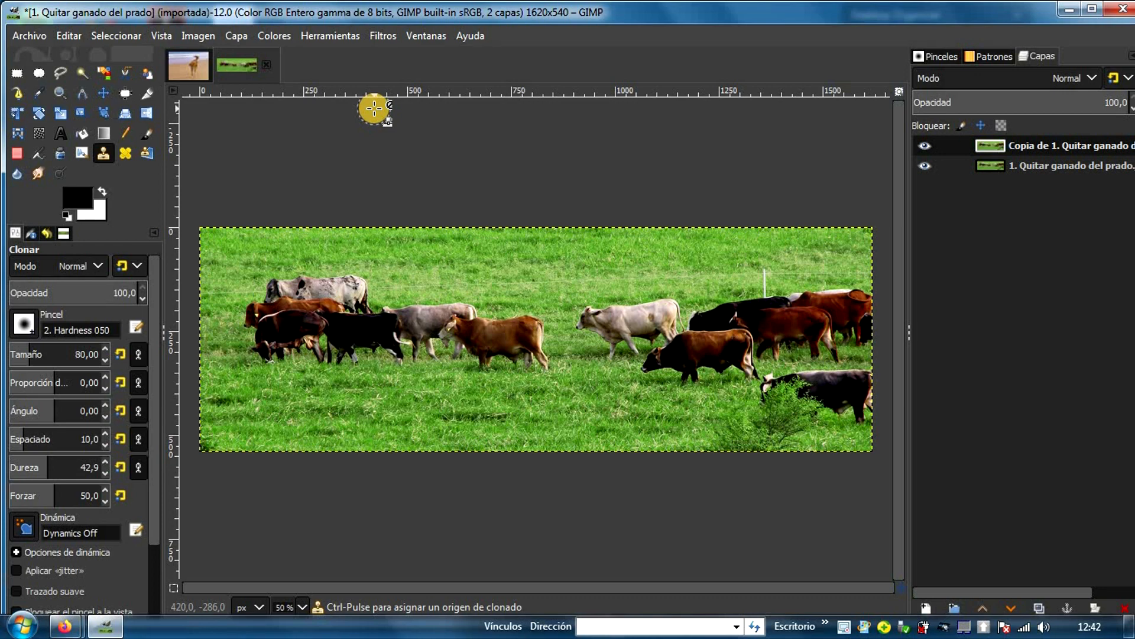
ctrl+click(473, 276)
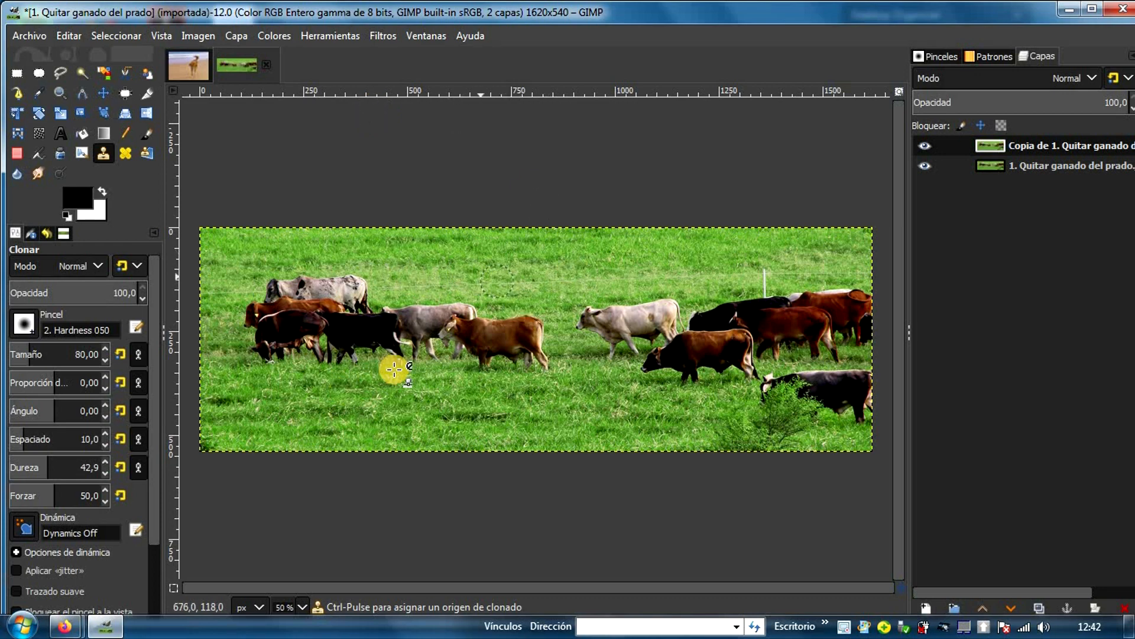
ctrl+click(473, 338)
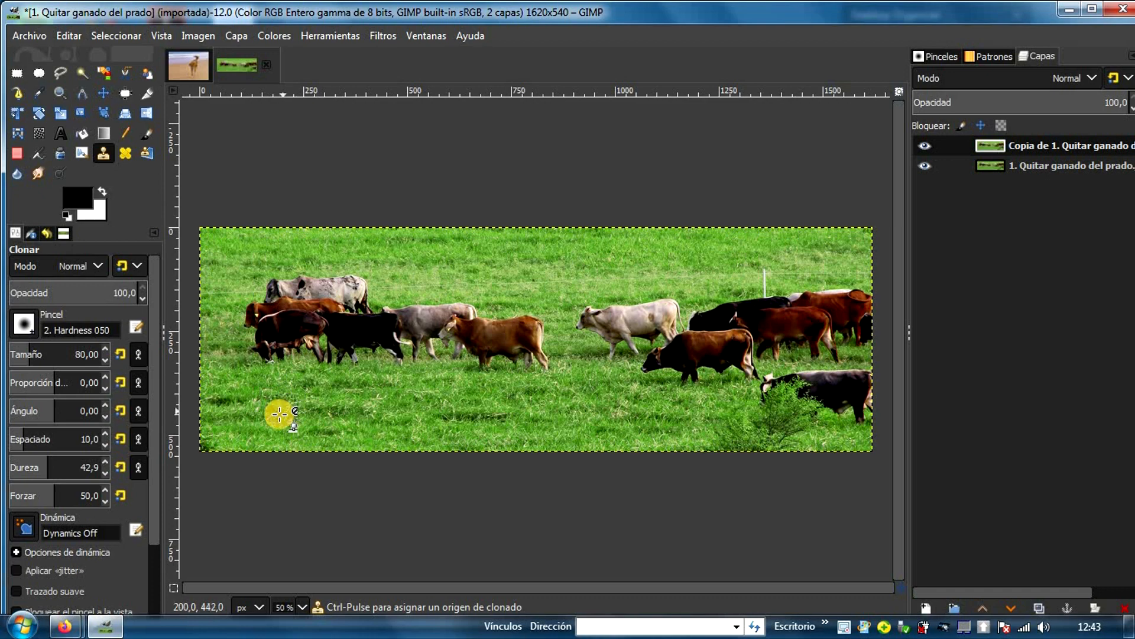
key(ctrl)
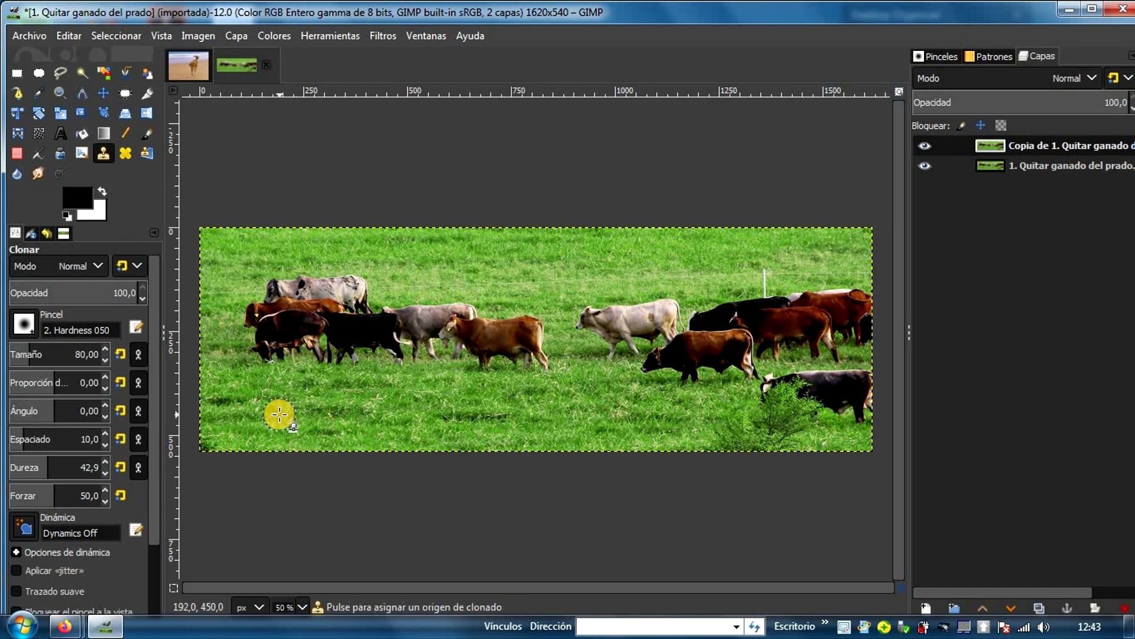
ctrl+click(347, 410)
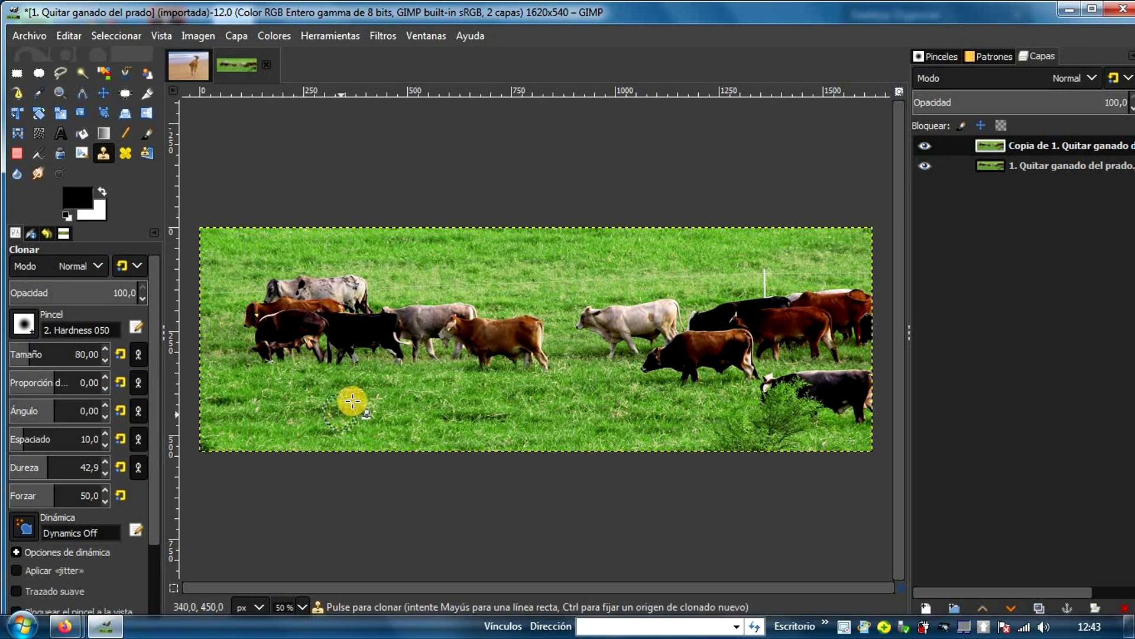
ctrl+click(310, 414)
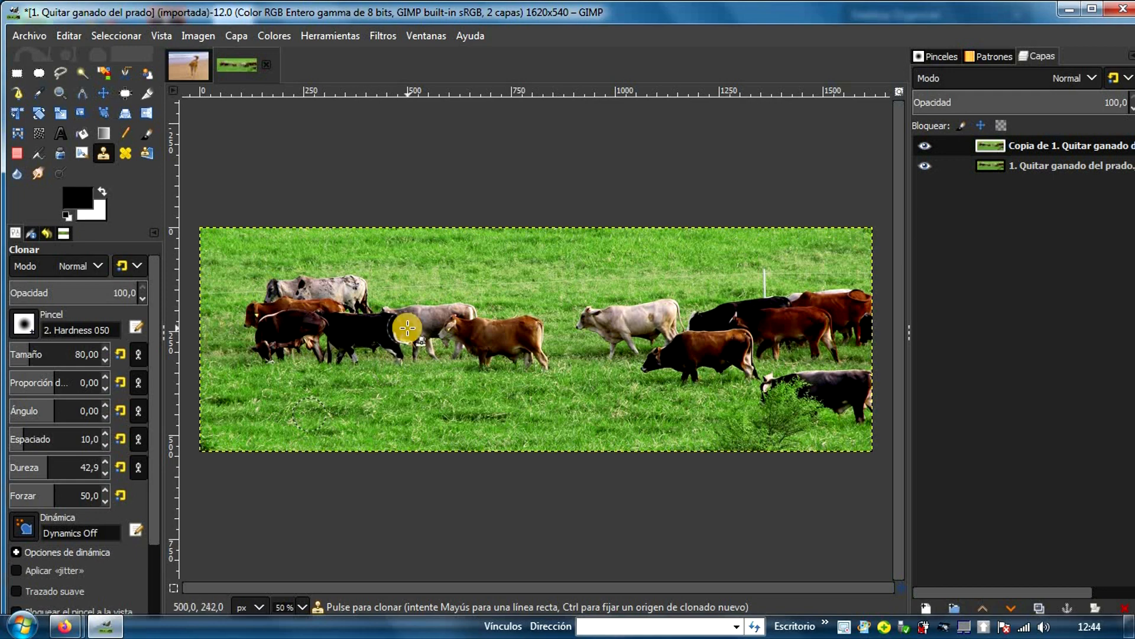
mouse_move(390, 356)
mouse_down()
mouse_move(392, 311)
mouse_move(392, 347)
mouse_move(392, 334)
mouse_move(357, 352)
mouse_move(342, 345)
mouse_move(329, 364)
mouse_move(324, 333)
mouse_move(299, 359)
mouse_move(294, 336)
mouse_move(272, 348)
mouse_move(269, 335)
mouse_move(262, 346)
mouse_move(301, 343)
mouse_move(277, 359)
mouse_move(248, 364)
mouse_move(292, 352)
mouse_move(244, 350)
mouse_move(293, 347)
mouse_move(219, 355)
mouse_move(288, 333)
mouse_move(290, 349)
mouse_move(421, 365)
mouse_move(398, 370)
mouse_move(494, 410)
mouse_move(431, 375)
mouse_move(392, 401)
mouse_move(396, 355)
mouse_move(360, 354)
mouse_move(527, 369)
mouse_move(408, 340)
mouse_move(545, 349)
mouse_move(398, 324)
mouse_move(517, 337)
mouse_up()
mouse_move(535, 332)
mouse_down()
mouse_move(539, 358)
mouse_move(472, 364)
mouse_up()
mouse_move(472, 314)
mouse_down()
mouse_move(374, 321)
mouse_move(457, 293)
mouse_move(382, 293)
mouse_move(451, 299)
mouse_move(484, 333)
mouse_move(385, 336)
mouse_move(464, 321)
mouse_move(392, 313)
mouse_move(477, 328)
mouse_move(385, 355)
mouse_move(388, 344)
mouse_move(261, 327)
mouse_move(390, 323)
mouse_move(249, 329)
mouse_move(385, 333)
mouse_move(250, 332)
mouse_move(382, 314)
mouse_move(261, 318)
mouse_move(390, 319)
mouse_move(241, 320)
mouse_move(349, 320)
mouse_move(258, 311)
mouse_move(347, 297)
mouse_move(284, 310)
mouse_move(362, 317)
mouse_move(236, 315)
mouse_move(308, 315)
mouse_move(266, 323)
mouse_move(249, 311)
mouse_move(247, 338)
mouse_move(238, 311)
mouse_move(282, 303)
mouse_move(246, 305)
mouse_move(273, 294)
mouse_move(265, 281)
mouse_move(274, 293)
mouse_move(274, 273)
mouse_move(269, 288)
mouse_move(293, 275)
mouse_move(282, 294)
mouse_move(314, 289)
mouse_move(305, 275)
mouse_move(314, 307)
mouse_move(306, 279)
mouse_move(366, 278)
mouse_move(156, 315)
mouse_move(209, 321)
mouse_move(172, 311)
mouse_up()
click(248, 331)
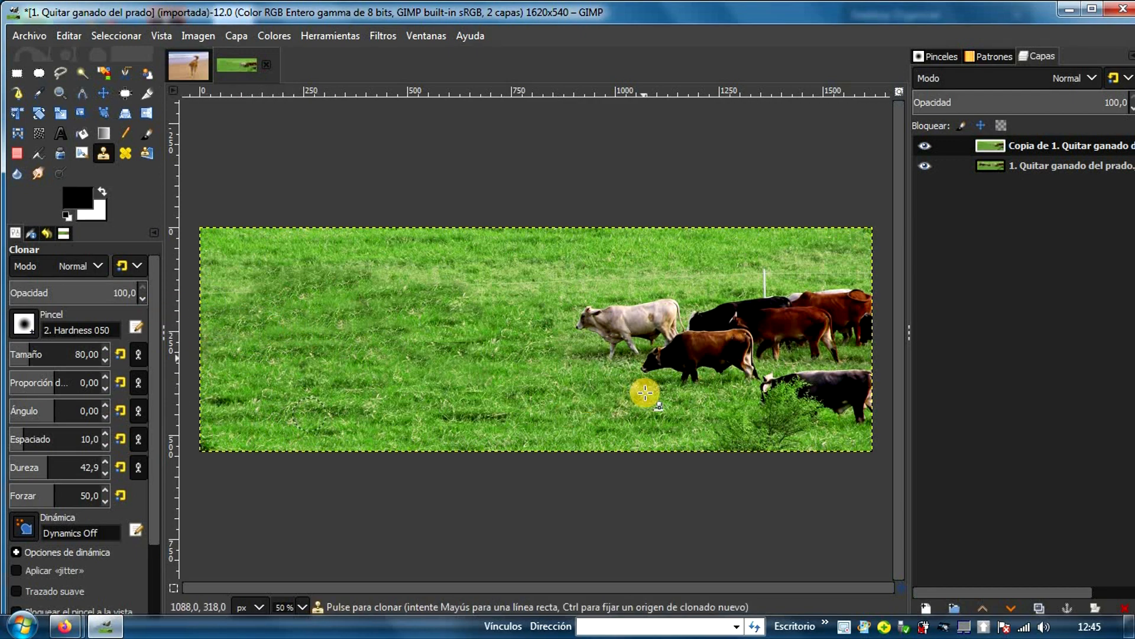
Step: Clone grass over the remaining cattle and the bush in the right half, and compare the result with the original layer
mouse_move(547, 322)
mouse_down()
mouse_move(576, 325)
mouse_move(585, 307)
mouse_move(616, 327)
mouse_move(593, 335)
mouse_up()
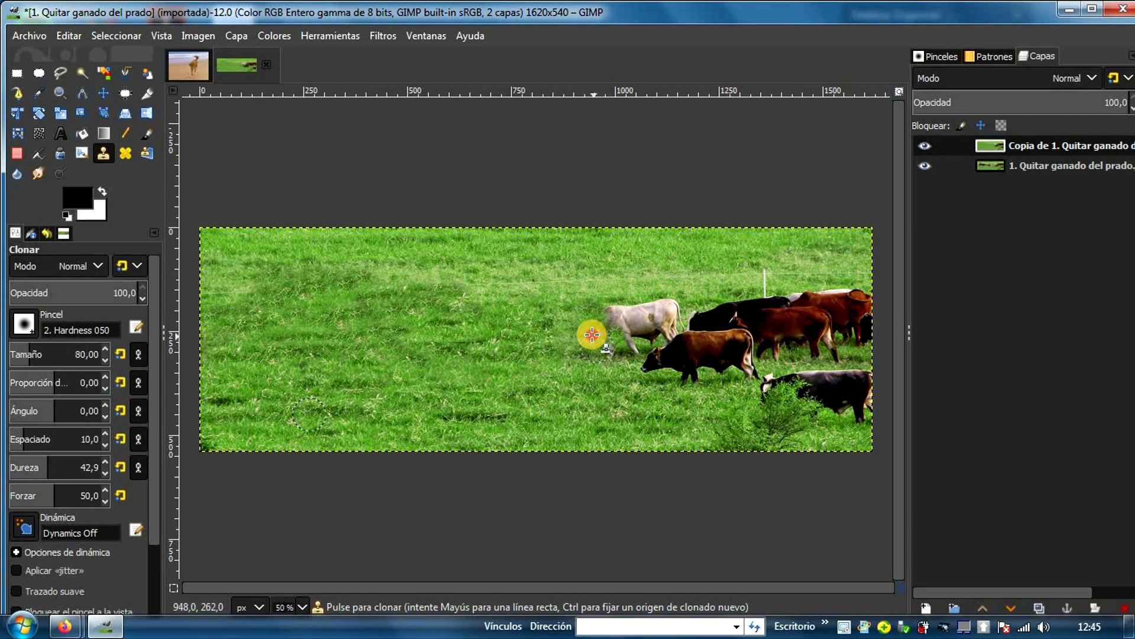
mouse_move(480, 374)
mouse_down()
mouse_move(849, 363)
mouse_move(473, 347)
mouse_move(824, 337)
mouse_move(578, 345)
mouse_move(829, 361)
mouse_move(502, 339)
mouse_move(938, 350)
mouse_move(755, 325)
mouse_move(496, 330)
mouse_move(925, 328)
mouse_move(691, 337)
mouse_move(551, 360)
mouse_move(755, 392)
mouse_move(806, 385)
mouse_move(705, 383)
mouse_move(869, 385)
mouse_move(609, 345)
mouse_move(629, 307)
mouse_move(598, 307)
mouse_move(623, 339)
mouse_move(707, 325)
mouse_move(576, 300)
mouse_move(799, 304)
mouse_move(676, 311)
mouse_move(752, 294)
mouse_move(915, 294)
mouse_move(674, 357)
mouse_move(903, 375)
mouse_move(690, 387)
mouse_move(851, 398)
mouse_move(628, 364)
mouse_up()
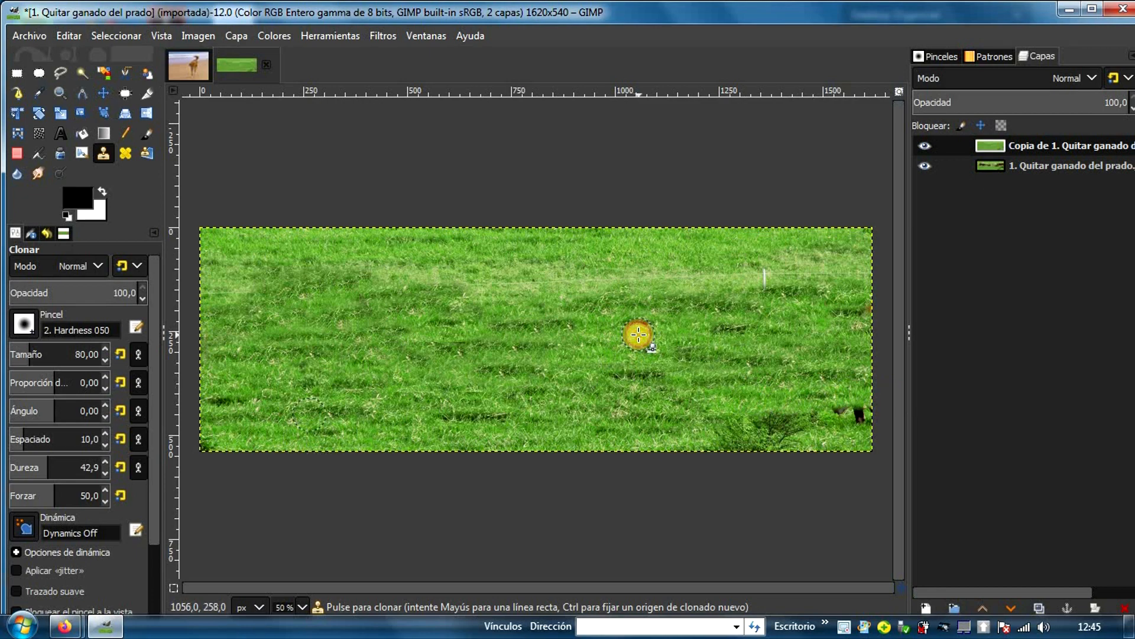
mouse_move(424, 383)
mouse_down()
mouse_move(523, 393)
mouse_move(465, 403)
mouse_move(542, 423)
mouse_move(831, 415)
mouse_move(710, 373)
mouse_move(841, 413)
mouse_move(901, 413)
mouse_move(707, 428)
mouse_move(824, 439)
mouse_move(731, 439)
mouse_up()
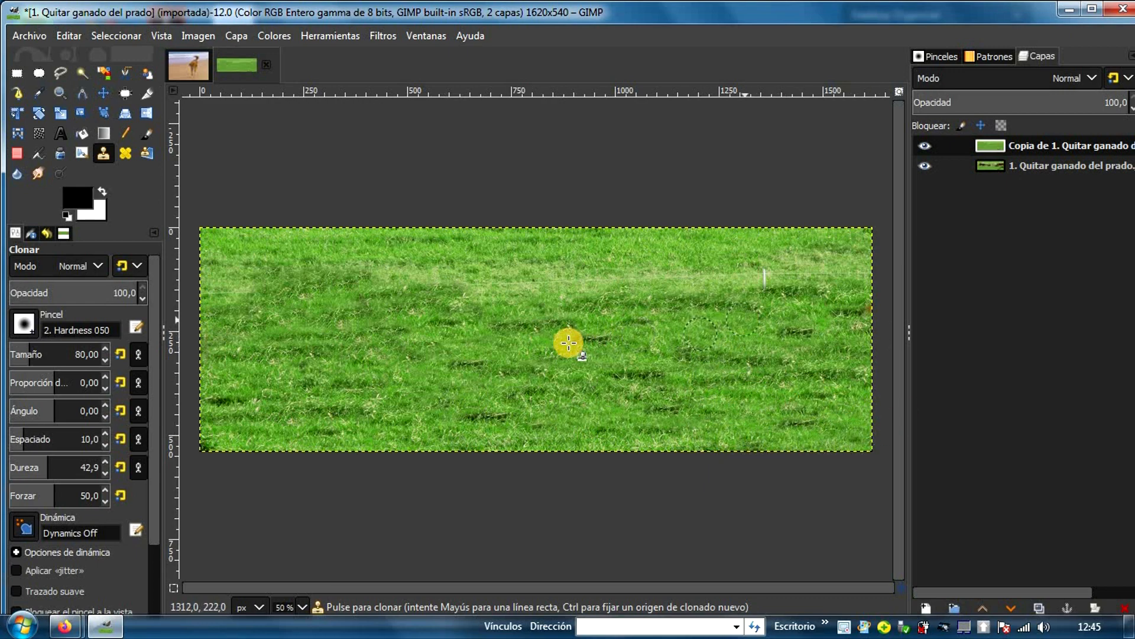
ctrl+click(562, 410)
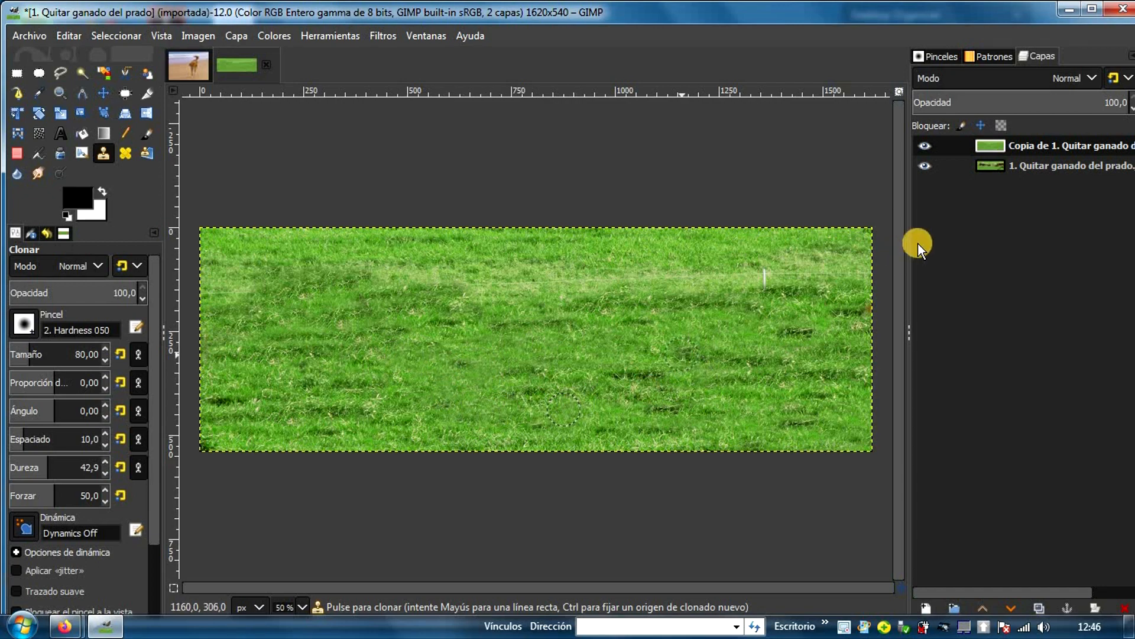
click(927, 147)
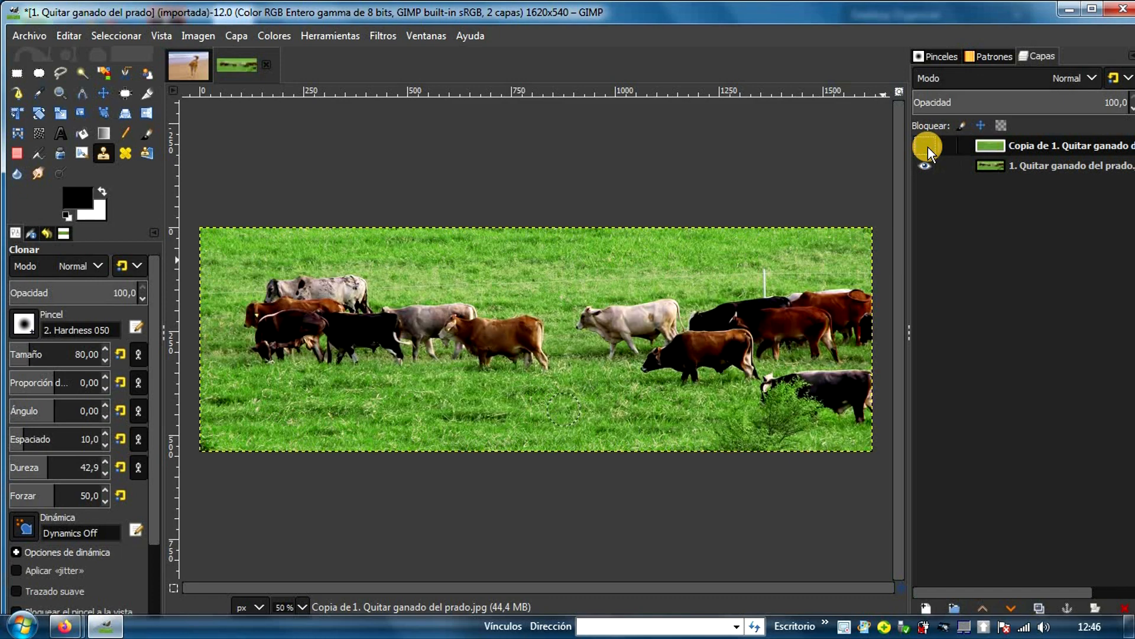
click(928, 147)
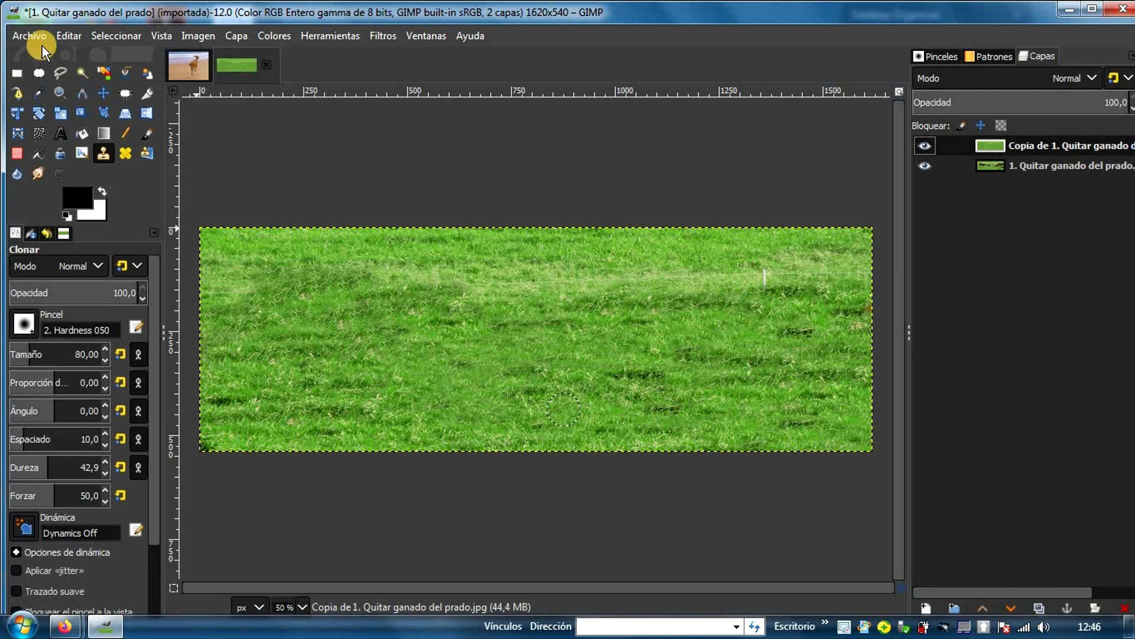
Step: Save the retouched meadow image as quitarvacasok.xcf and close it
click(34, 33)
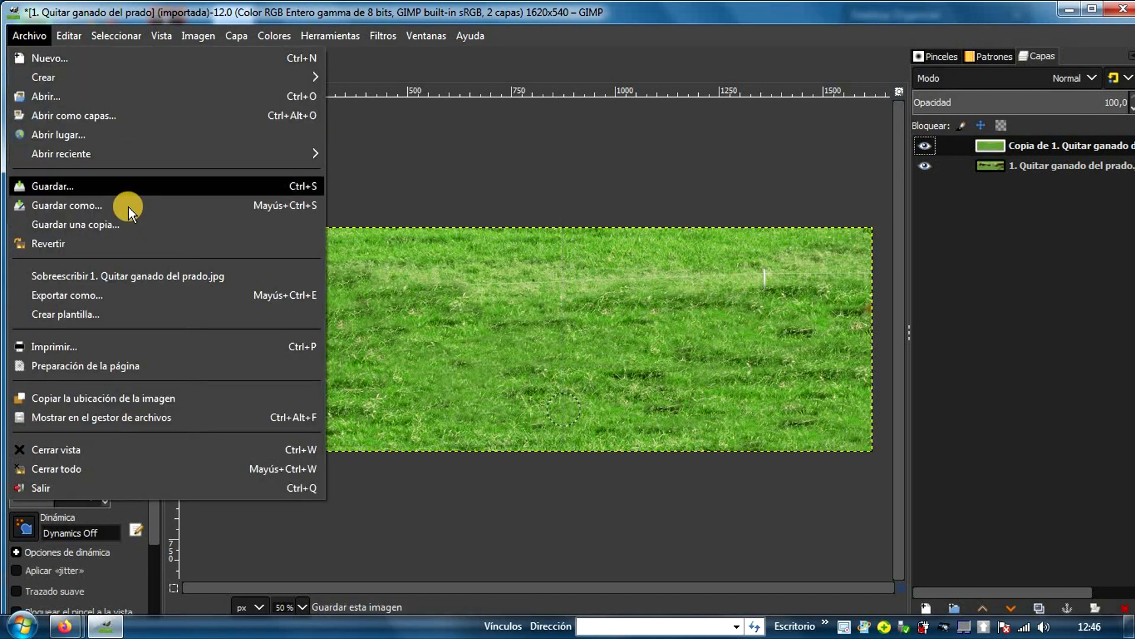
click(133, 204)
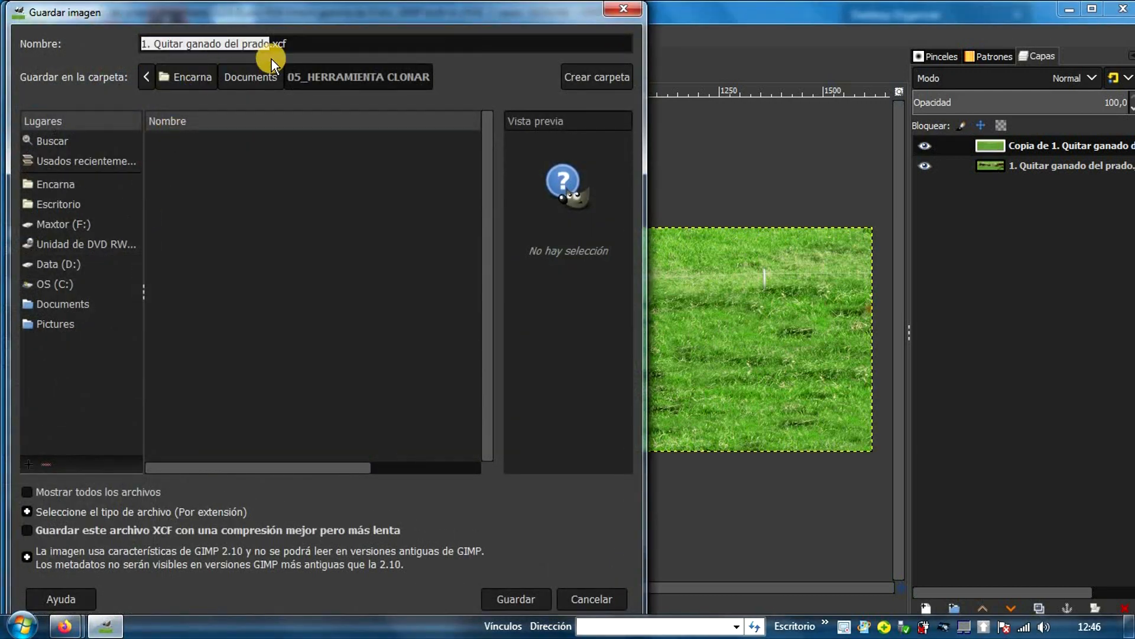
click(268, 46)
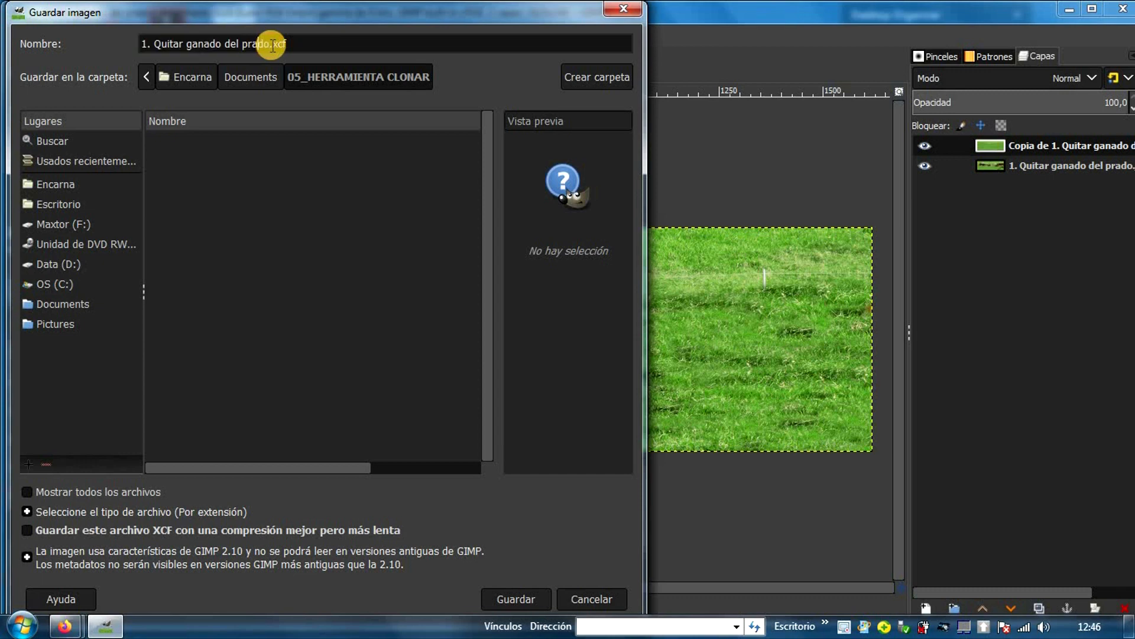
drag(270, 45, 137, 35)
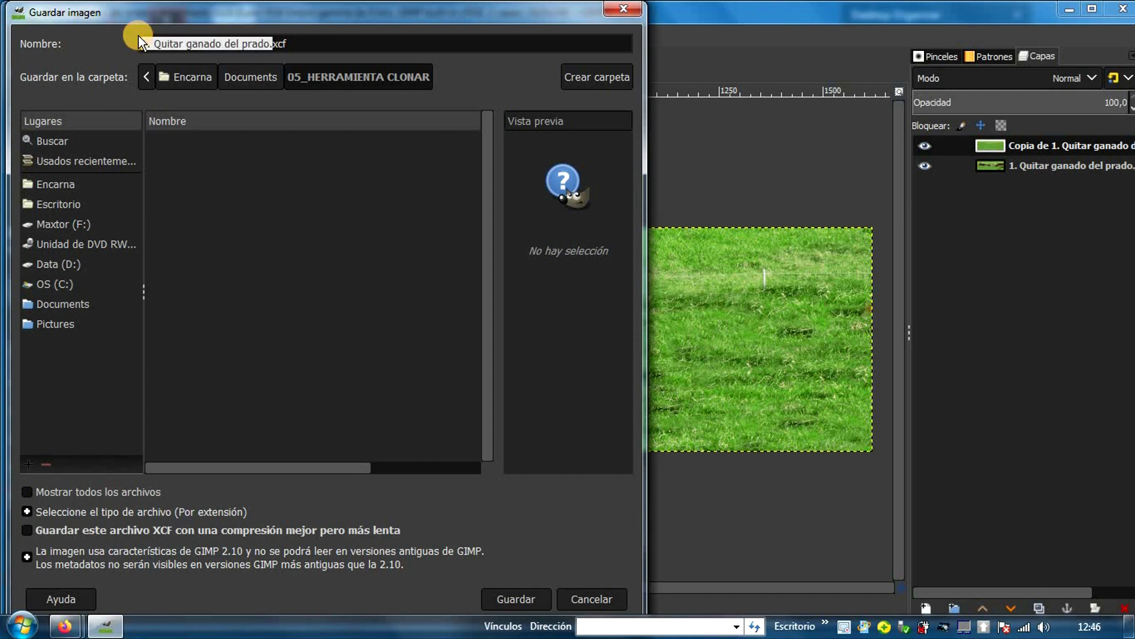
text(Quitar va)
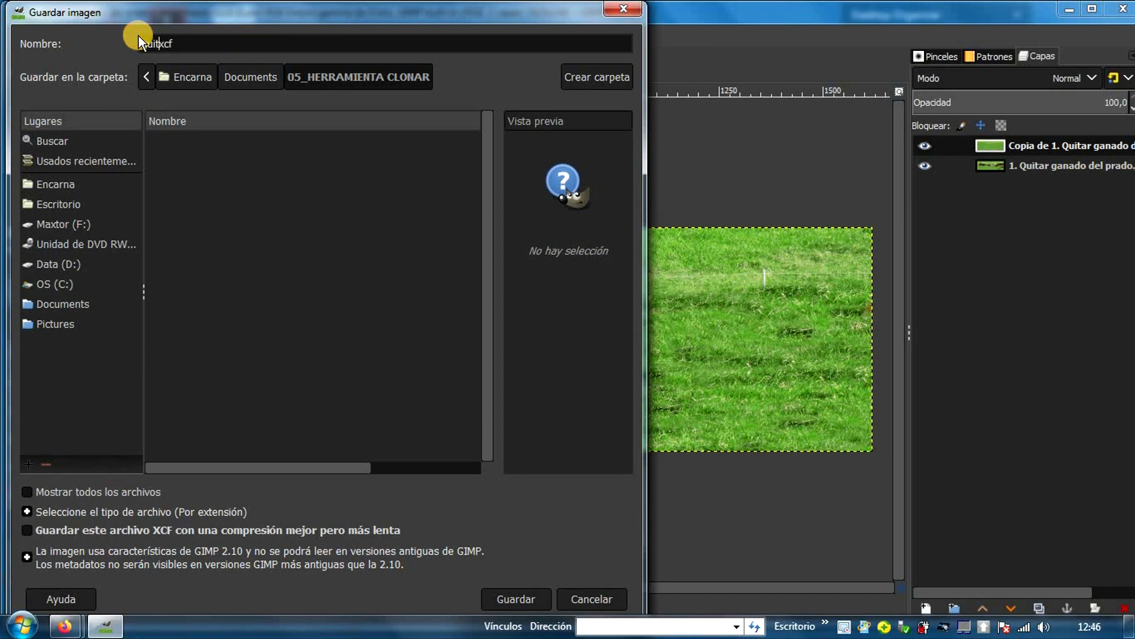
text(casok)
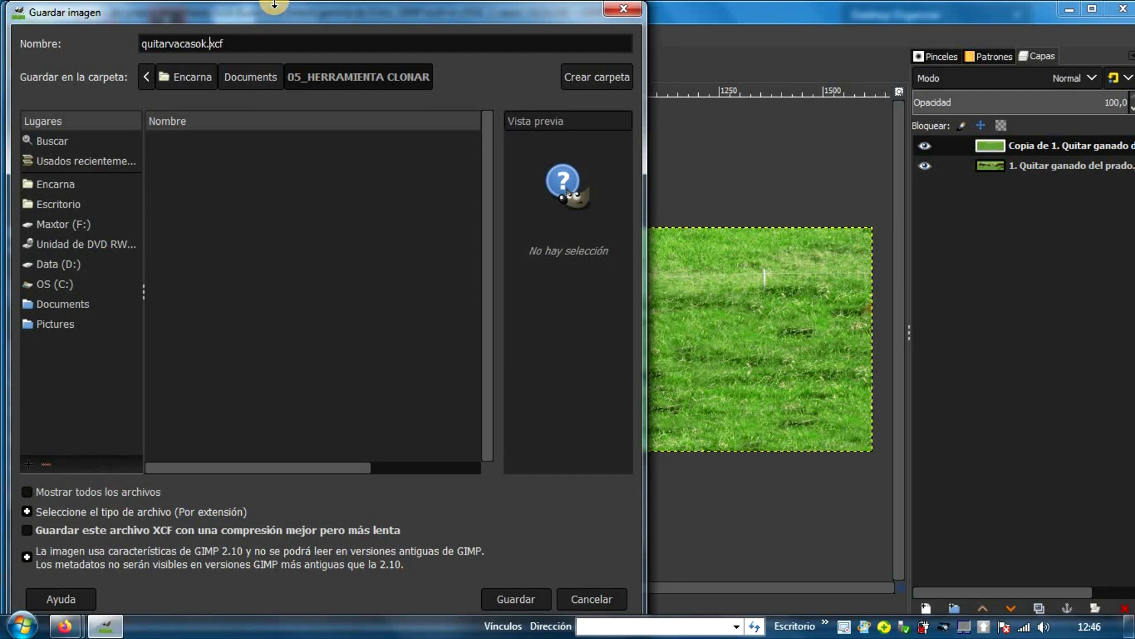
click(523, 589)
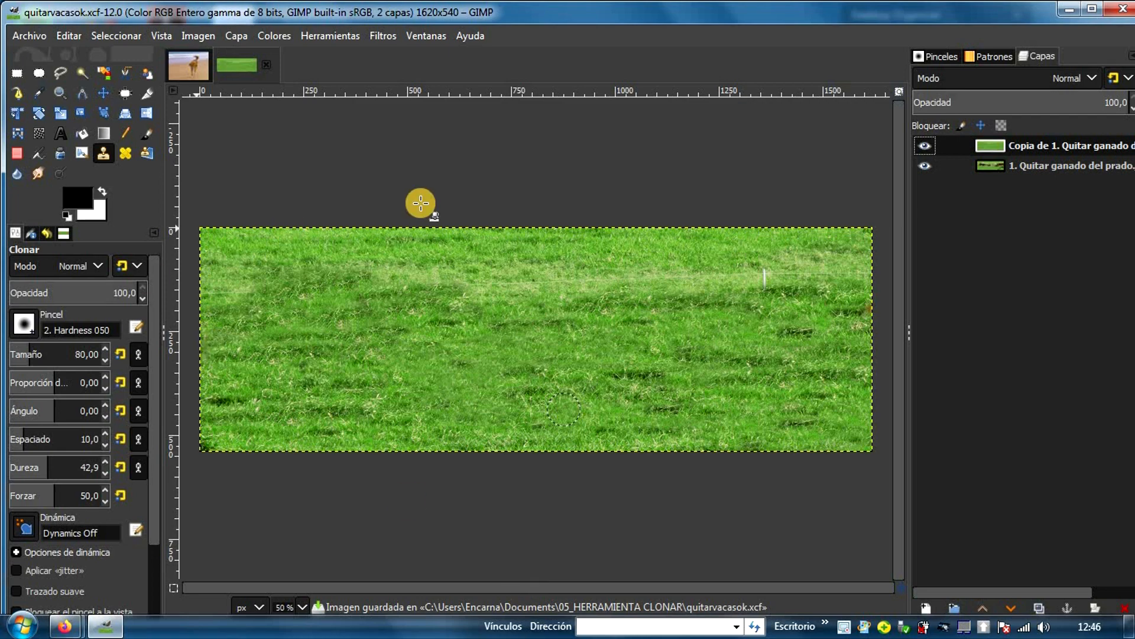
click(265, 62)
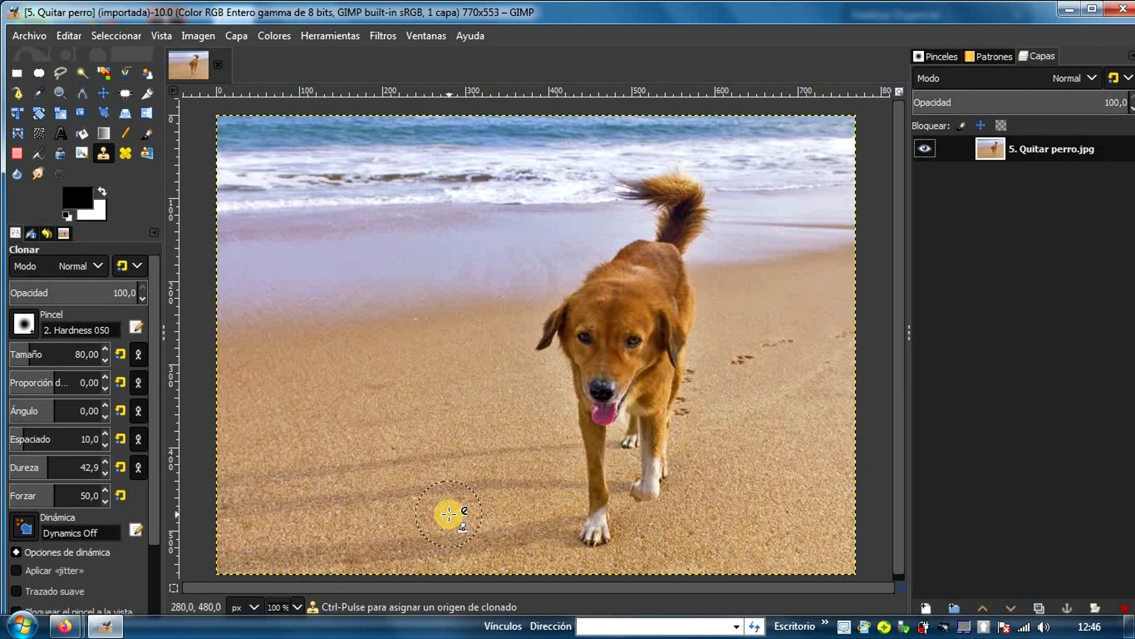
ctrl+click(724, 504)
drag(680, 188, 665, 188)
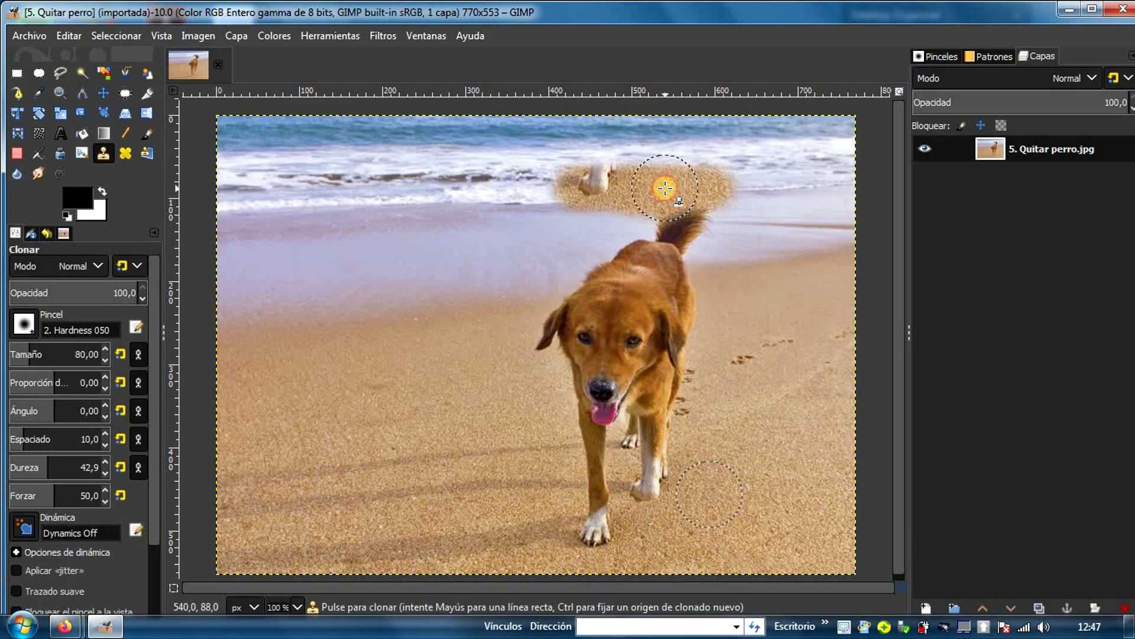
mouse_move(665, 188)
mouse_down()
mouse_move(604, 201)
mouse_move(272, 129)
mouse_move(150, 30)
mouse_move(140, 110)
mouse_move(82, 86)
mouse_up()
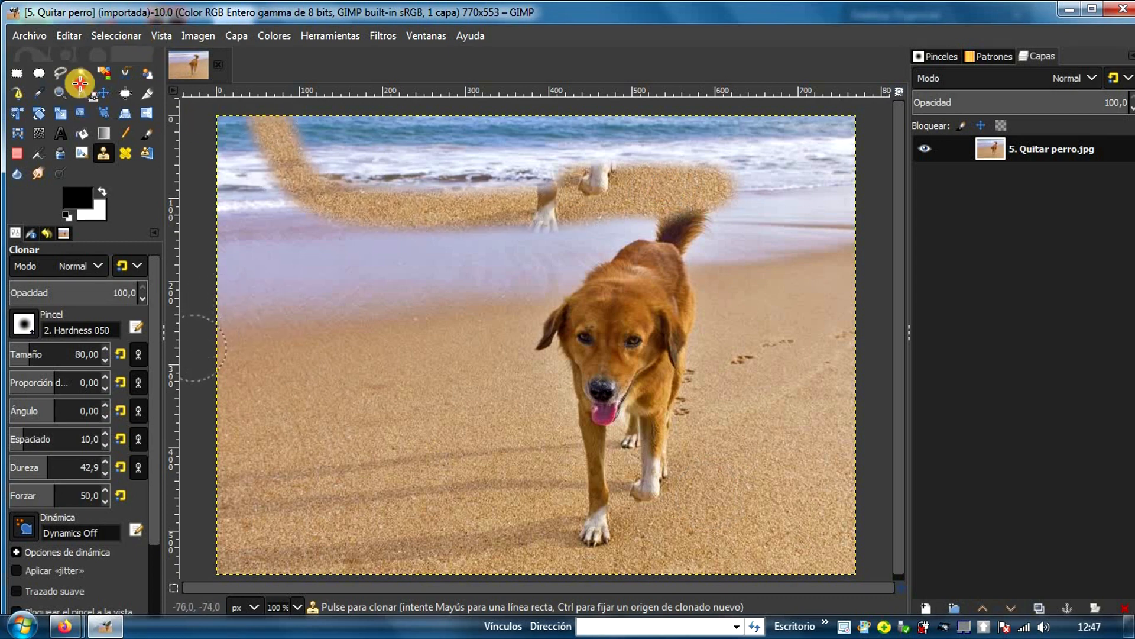
click(71, 38)
click(87, 56)
click(83, 41)
click(509, 299)
click(94, 39)
click(463, 270)
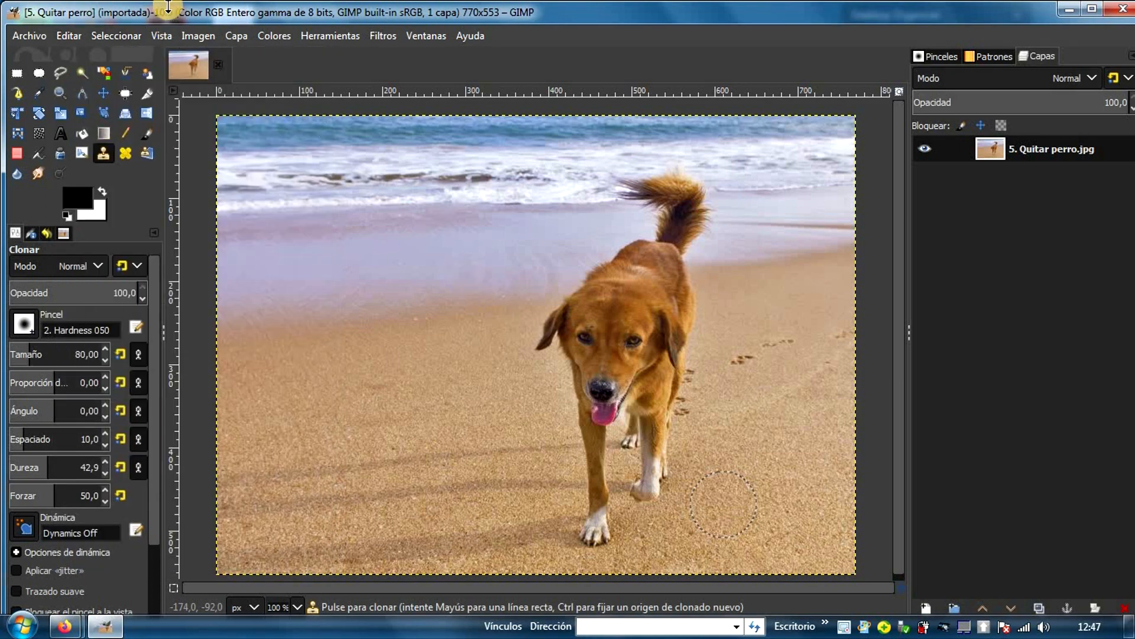
Step: Duplicate the dog photo layer and clone clean sand over the dog's legs and paws on the copy
right_click(1070, 158)
click(1007, 180)
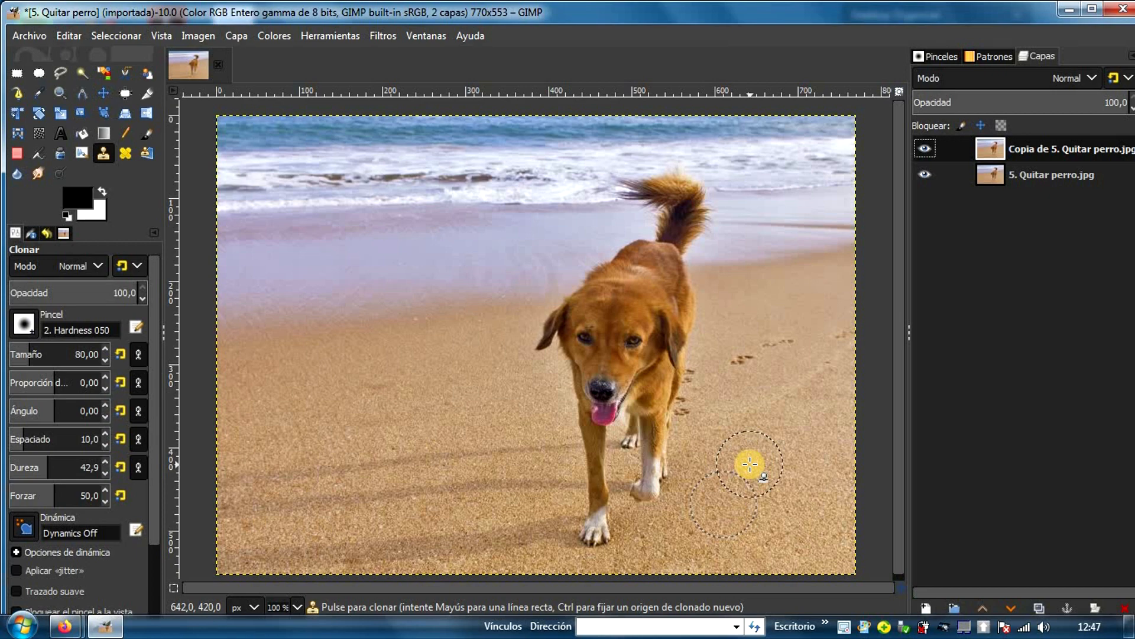
click(712, 499)
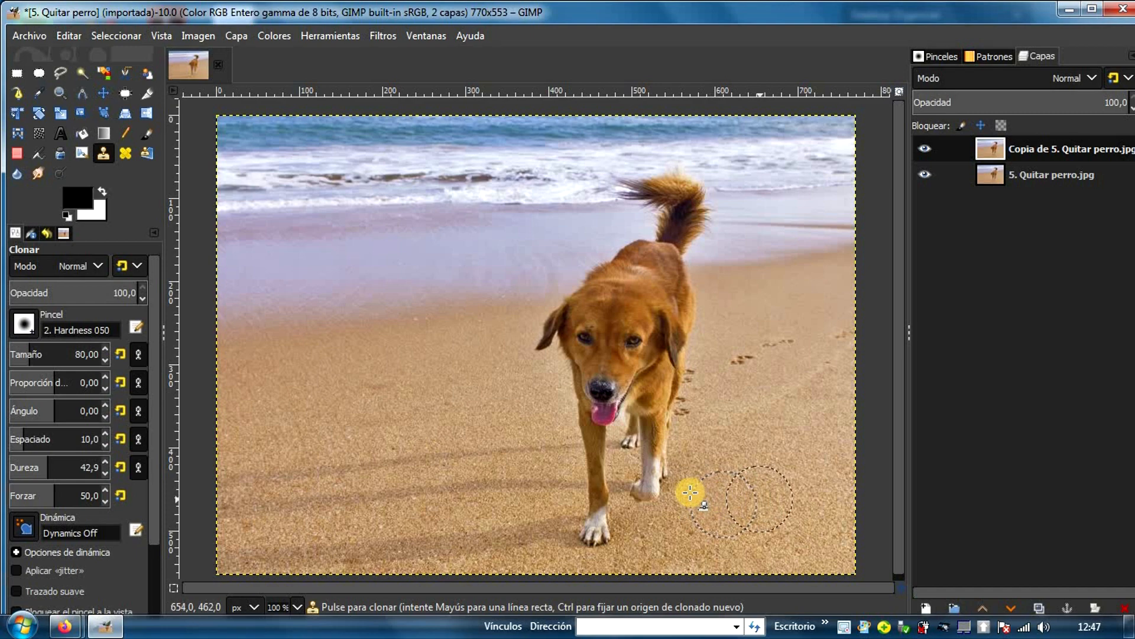
ctrl+click(728, 505)
drag(621, 526, 587, 525)
mouse_move(580, 498)
mouse_down()
mouse_move(532, 495)
mouse_move(544, 482)
mouse_move(669, 482)
mouse_move(640, 473)
mouse_move(704, 469)
mouse_move(558, 451)
mouse_move(649, 451)
mouse_move(559, 449)
mouse_up()
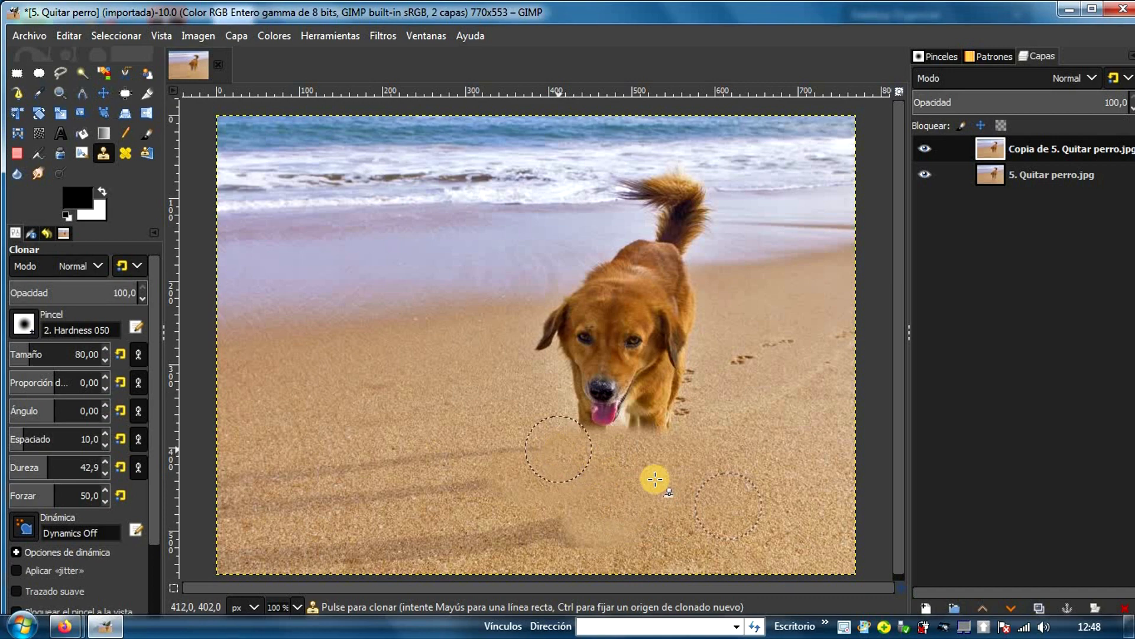
Step: Clone sand from beside the dog over its muzzle, tongue and remaining upper legs
ctrl+click(725, 509)
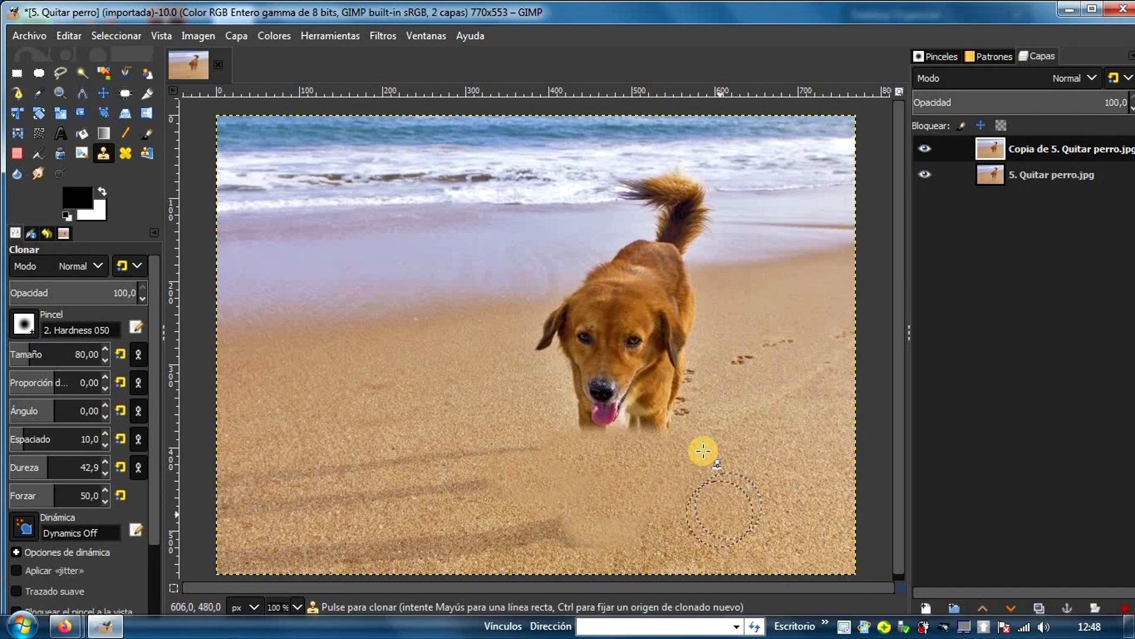
ctrl+click(725, 403)
mouse_move(678, 413)
mouse_down()
mouse_move(613, 413)
mouse_move(702, 413)
mouse_move(650, 409)
mouse_up()
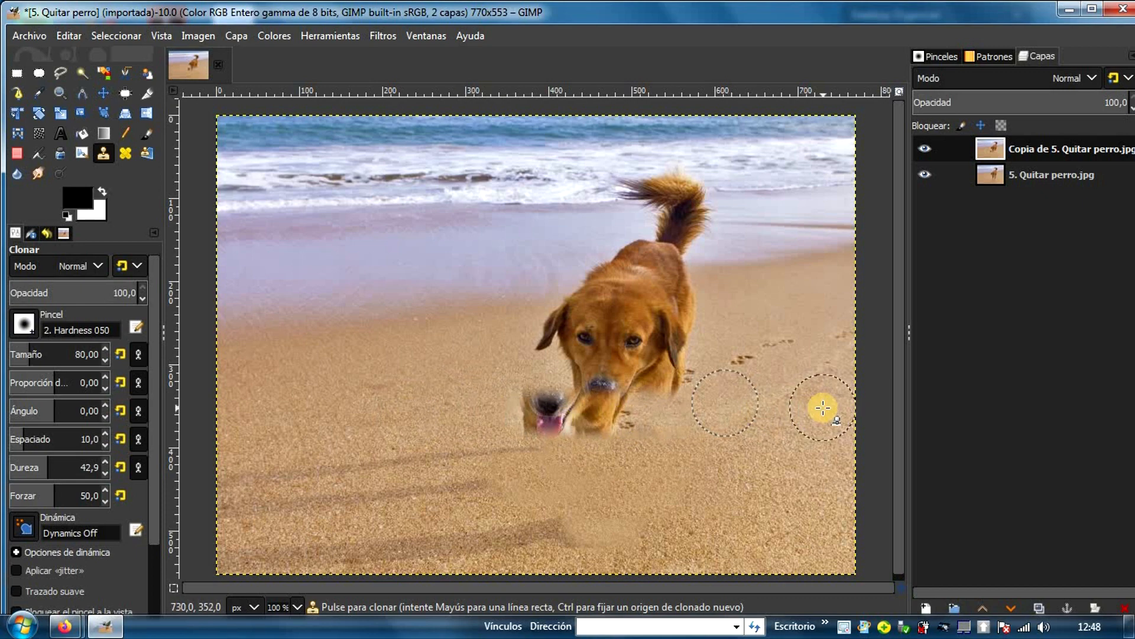
key(ctrl)
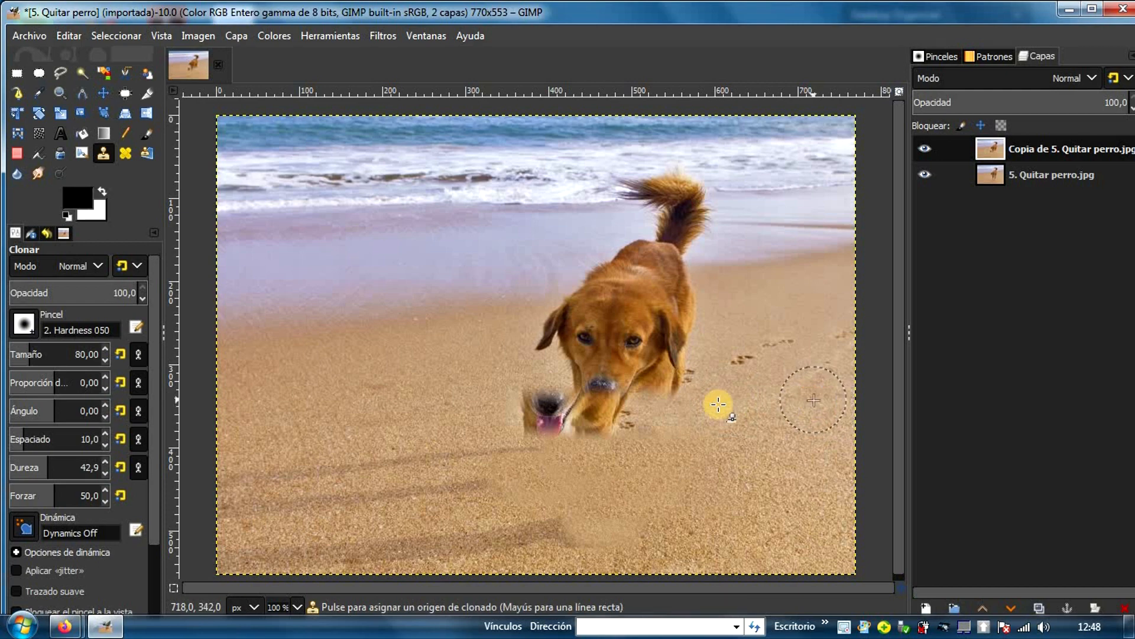
mouse_move(580, 427)
mouse_down()
mouse_move(516, 407)
mouse_move(526, 434)
mouse_move(574, 413)
mouse_move(529, 398)
mouse_move(611, 398)
mouse_move(503, 388)
mouse_move(704, 383)
mouse_move(508, 383)
mouse_up()
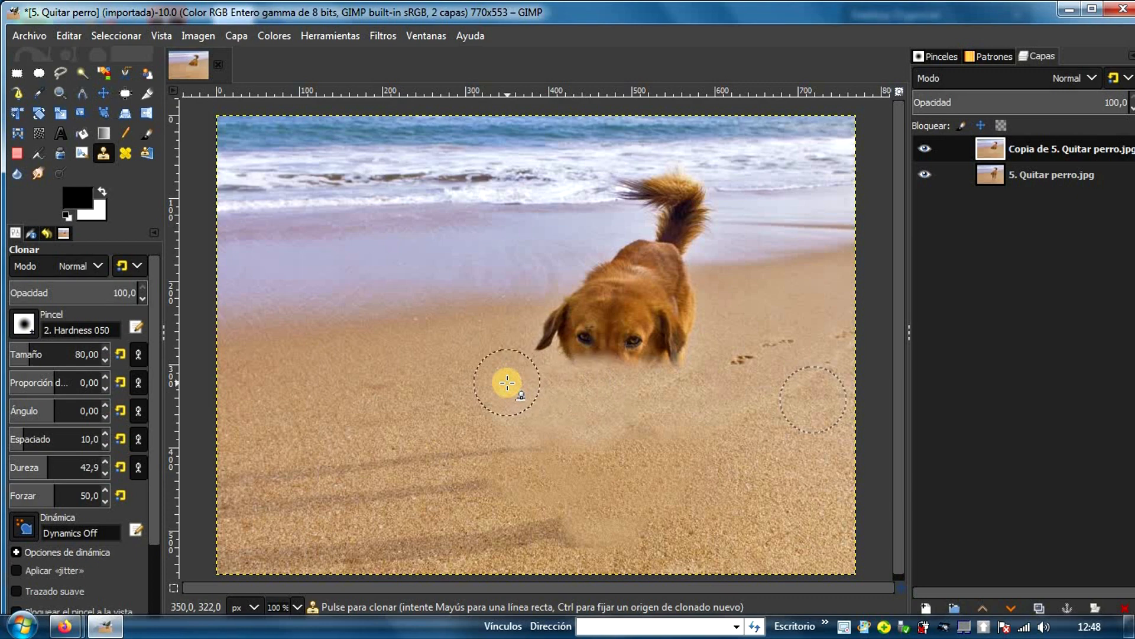
Step: Clone sand over the paw prints beside the dog and over its eyes and lower ears
mouse_move(790, 342)
mouse_down()
mouse_move(649, 389)
mouse_move(763, 370)
mouse_move(758, 352)
mouse_up()
ctrl+click(758, 351)
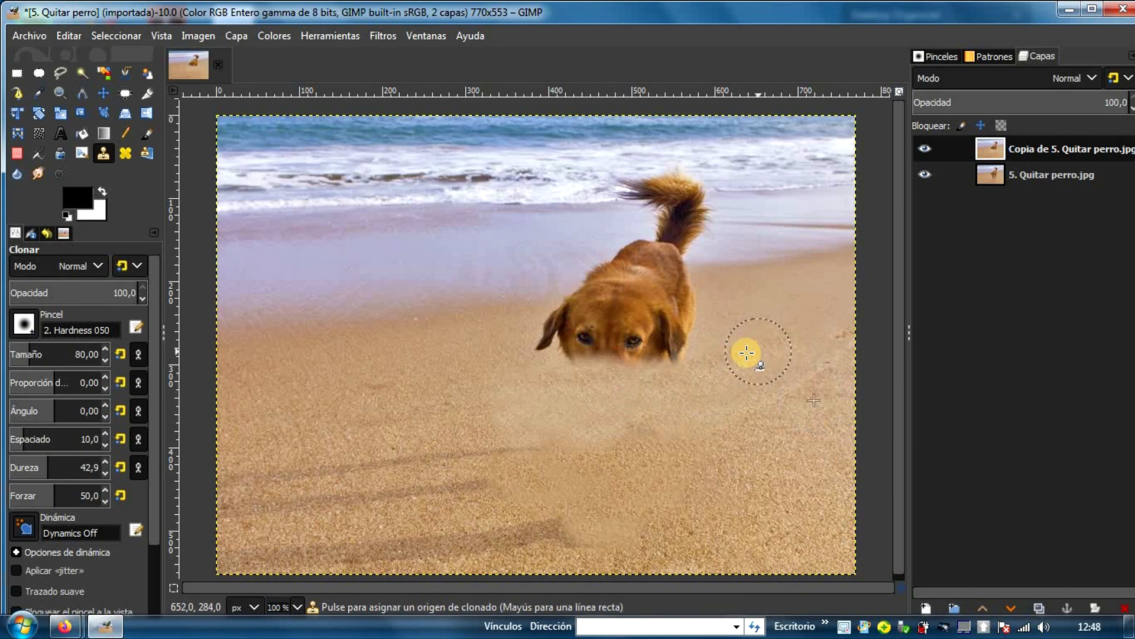
mouse_move(675, 359)
mouse_down()
mouse_move(541, 365)
mouse_move(509, 379)
mouse_move(696, 356)
mouse_up()
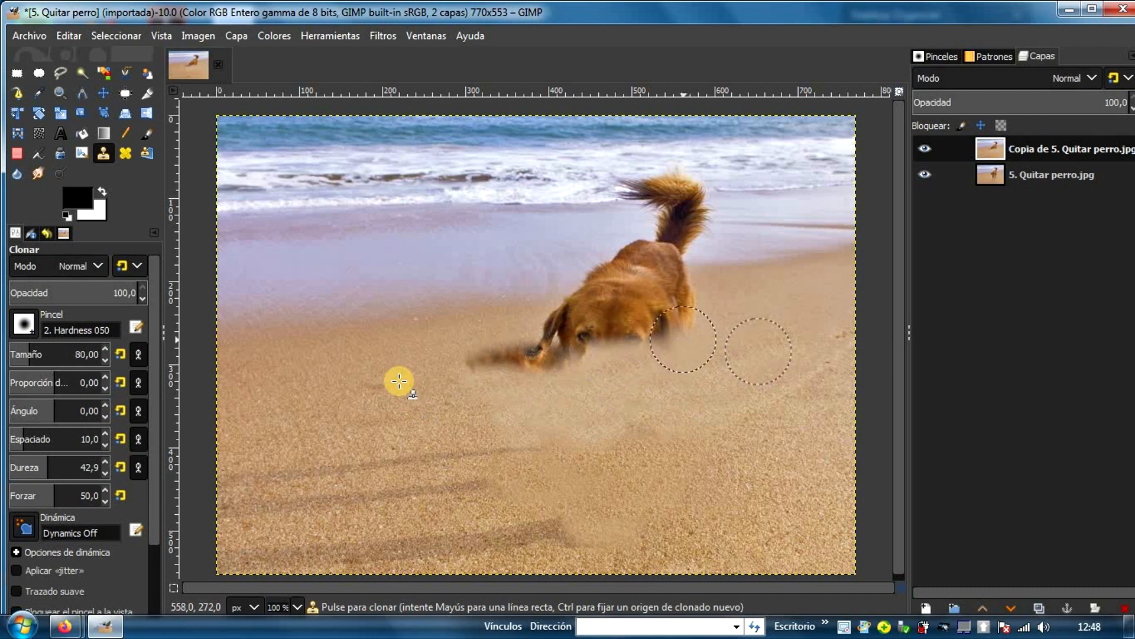
mouse_move(482, 355)
mouse_down()
mouse_move(497, 345)
mouse_move(527, 365)
mouse_move(578, 345)
mouse_move(562, 348)
mouse_move(575, 357)
mouse_move(562, 353)
mouse_move(720, 330)
mouse_move(685, 348)
mouse_up()
drag(438, 365, 494, 383)
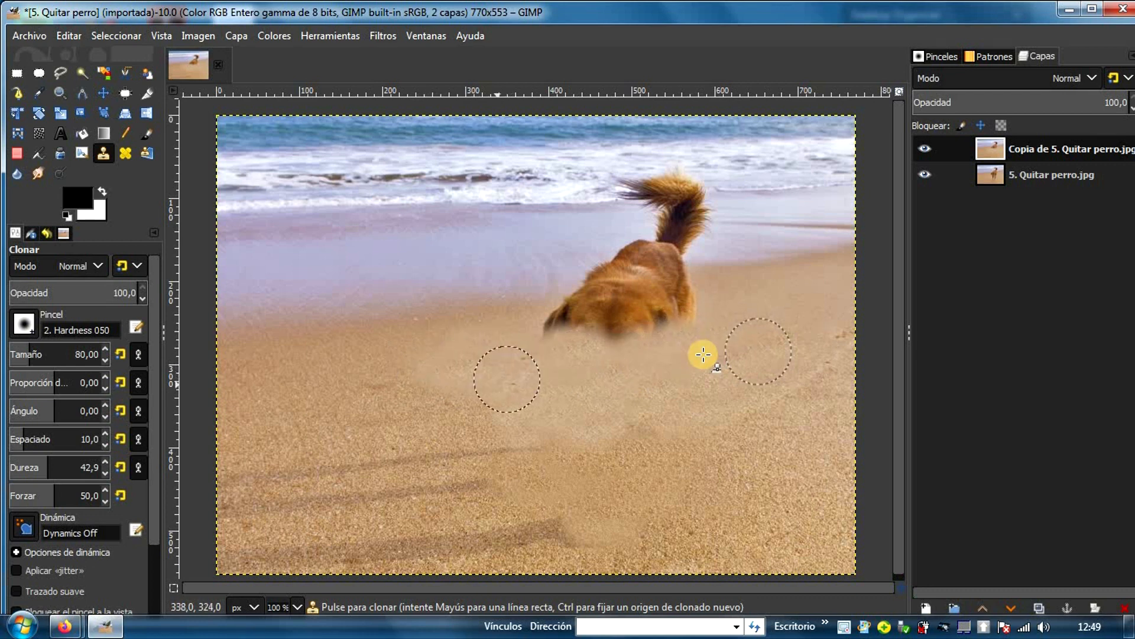
Step: Clone clean sand from beside the dog over the rest of its head and its lower body
mouse_move(678, 319)
mouse_down()
mouse_move(540, 329)
mouse_move(637, 335)
mouse_move(691, 308)
mouse_move(562, 312)
mouse_move(662, 314)
mouse_move(735, 292)
mouse_up()
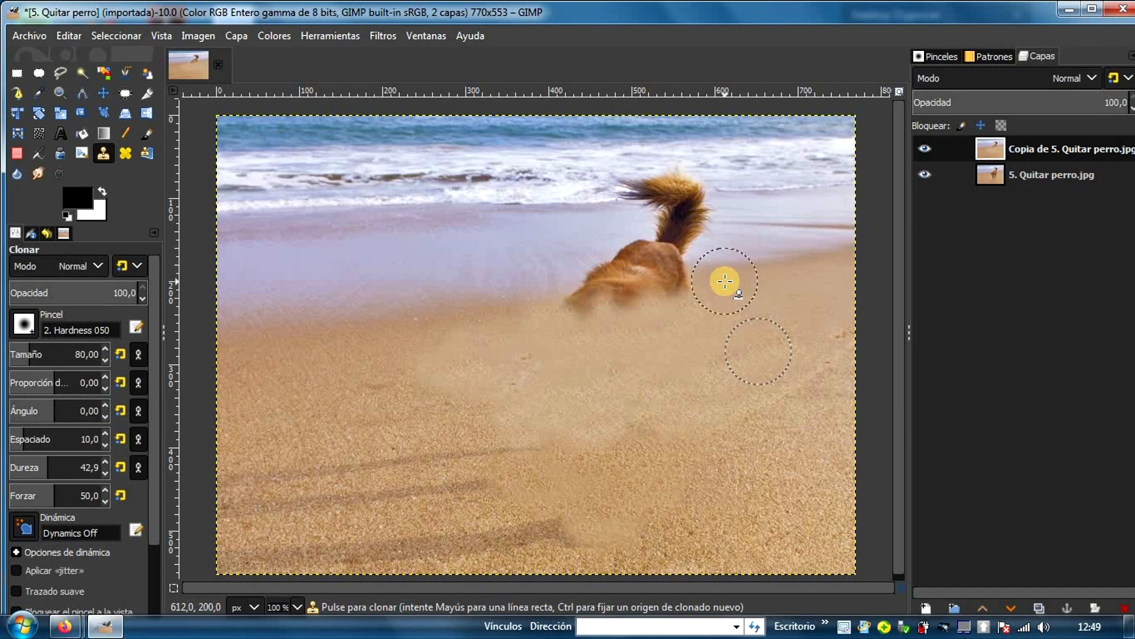
ctrl+click(736, 282)
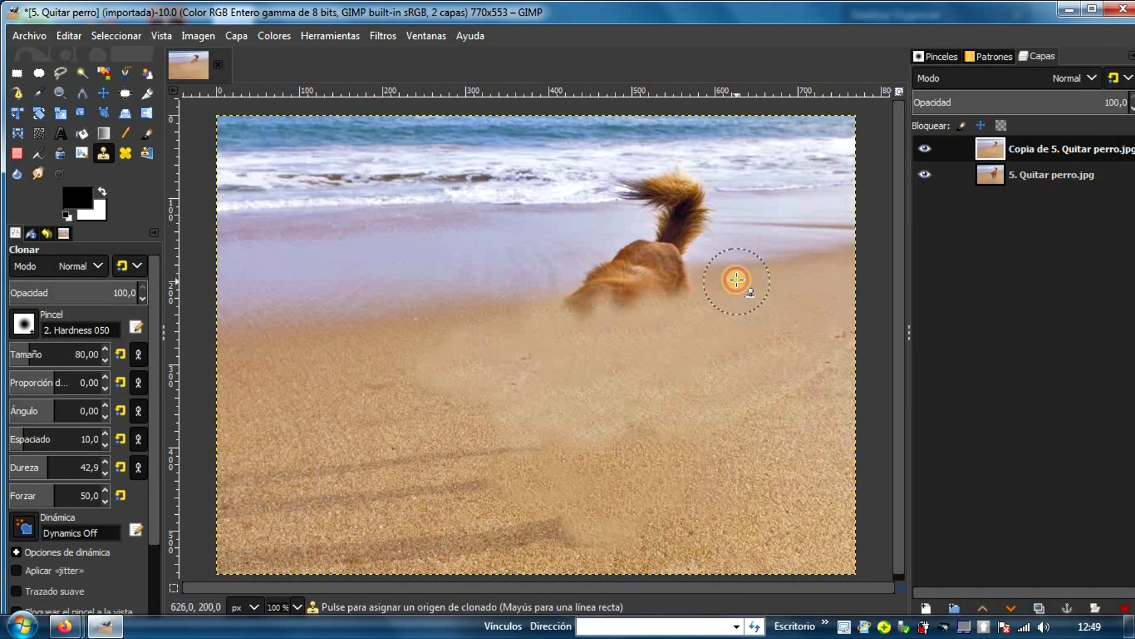
drag(670, 282, 566, 288)
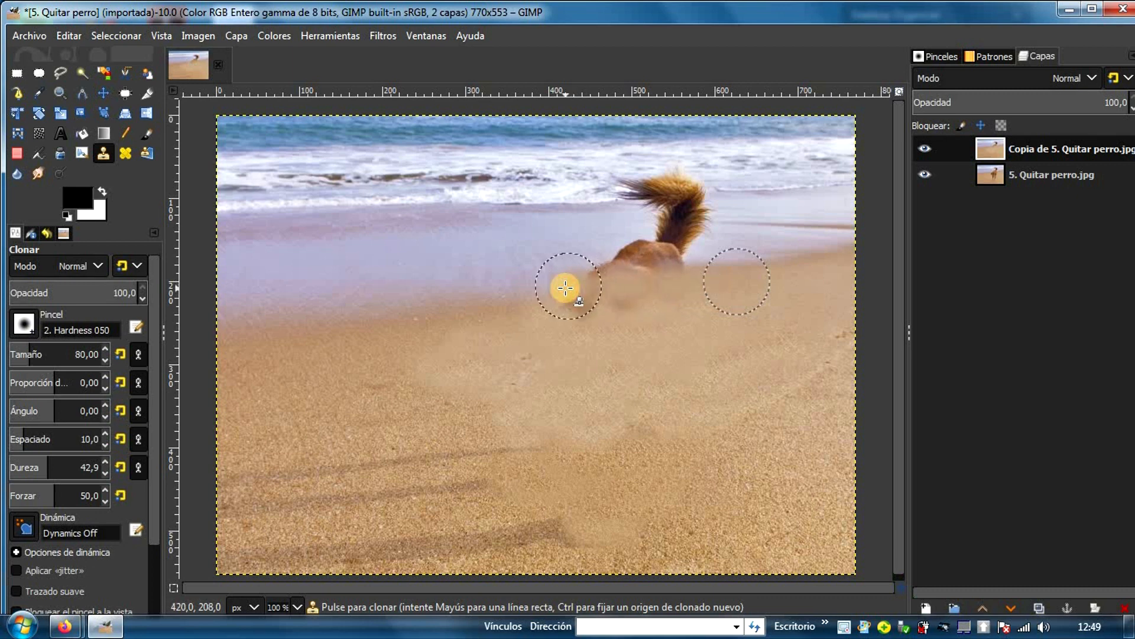
mouse_move(653, 300)
mouse_down()
mouse_move(538, 319)
mouse_move(551, 312)
mouse_up()
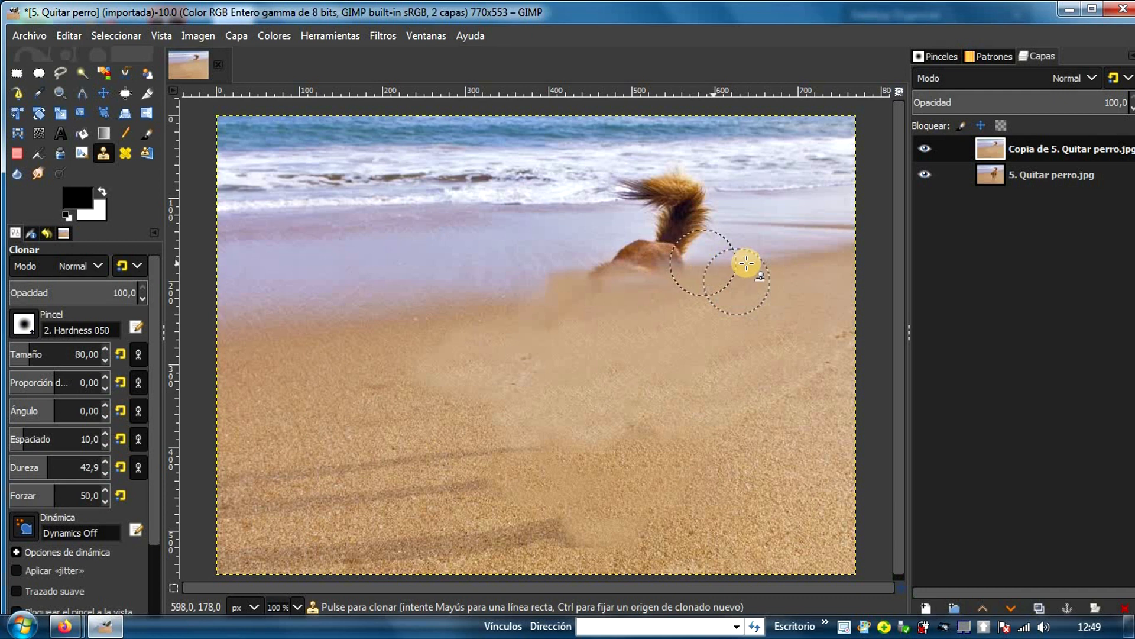
Step: Clone the shoreline edge across the dog's remaining back and wet sand over its rump and lower tail
ctrl+click(776, 259)
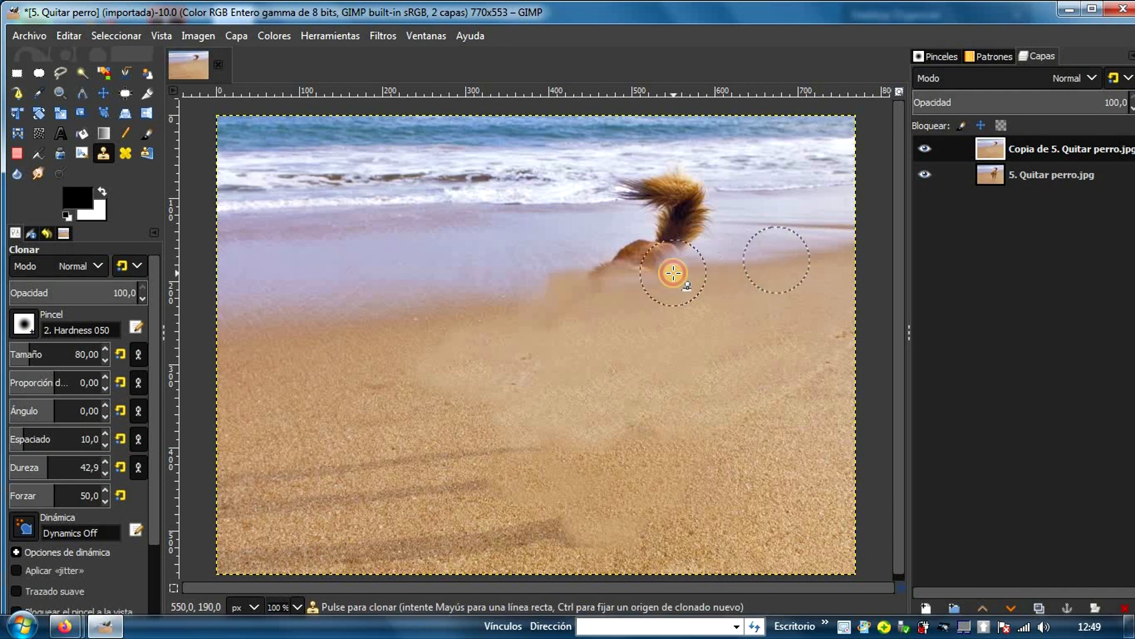
drag(625, 283, 364, 304)
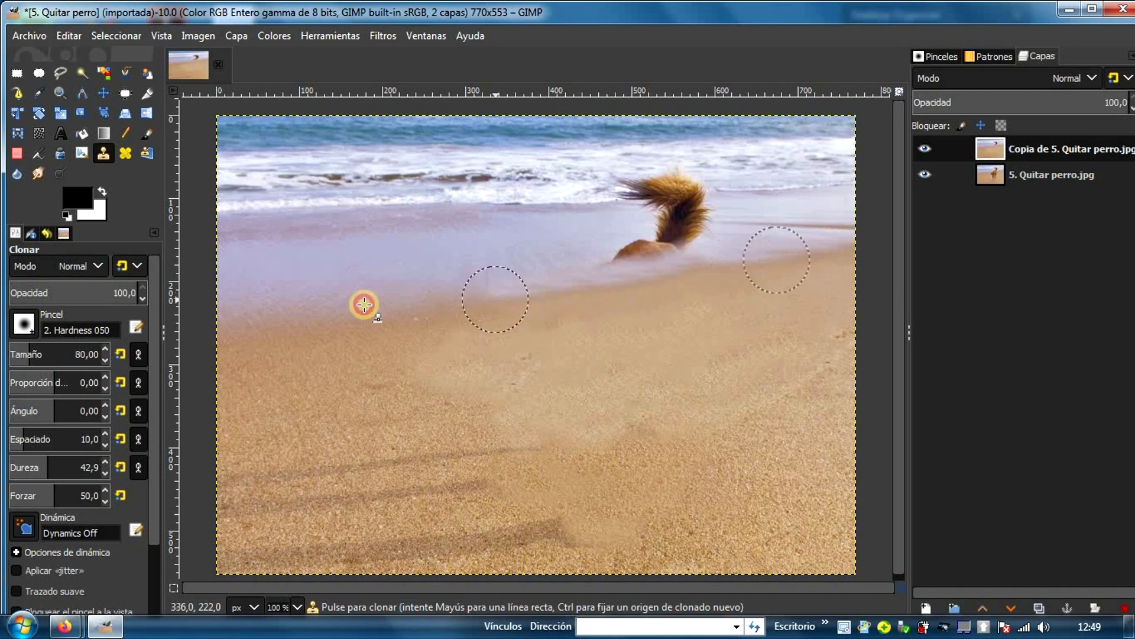
ctrl+click(726, 232)
mouse_move(707, 239)
mouse_down()
mouse_move(587, 254)
mouse_move(717, 224)
mouse_move(578, 246)
mouse_up()
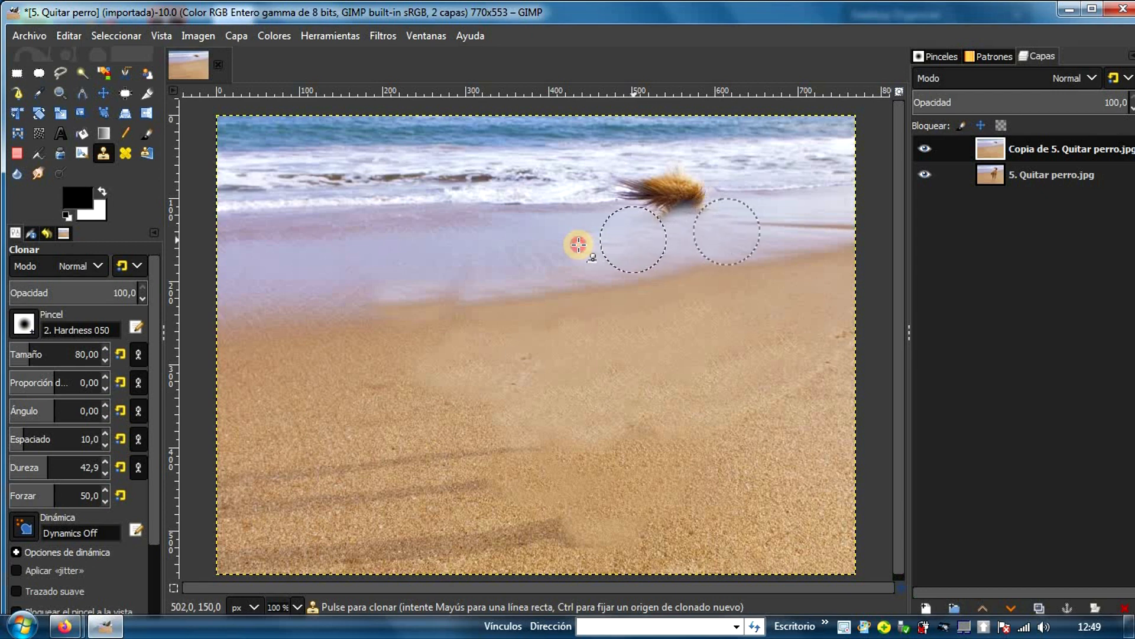
drag(722, 221, 591, 231)
drag(722, 208, 613, 225)
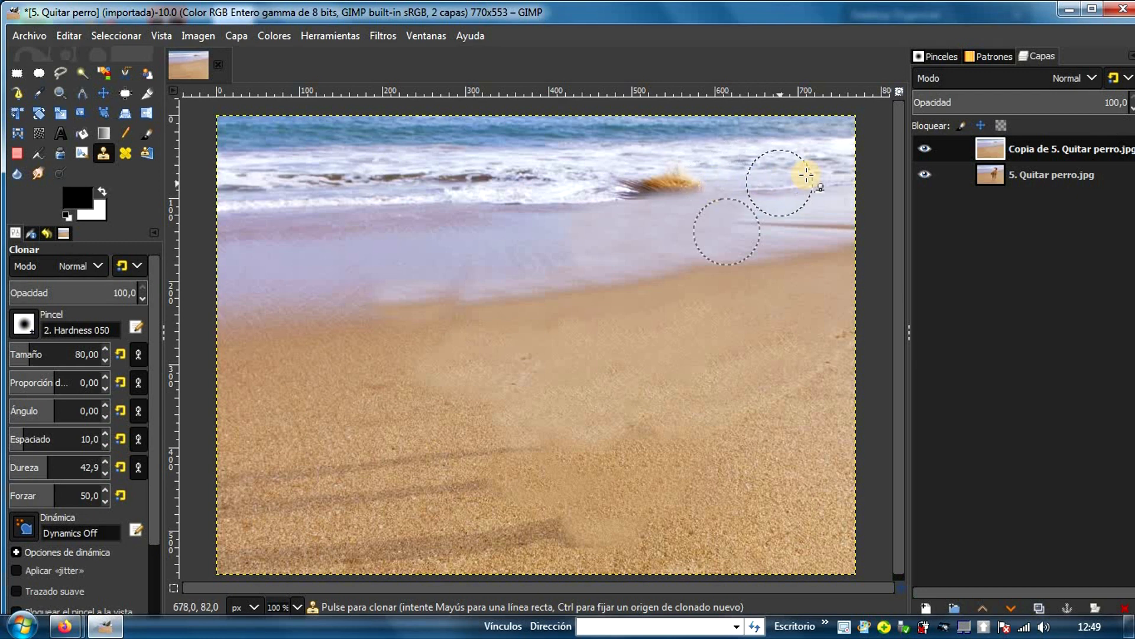
Step: Clone breaking waves from beside the dog's remaining tail tip over it and blend the foam around it
key(ctrl)
ctrl+click(476, 195)
click(615, 189)
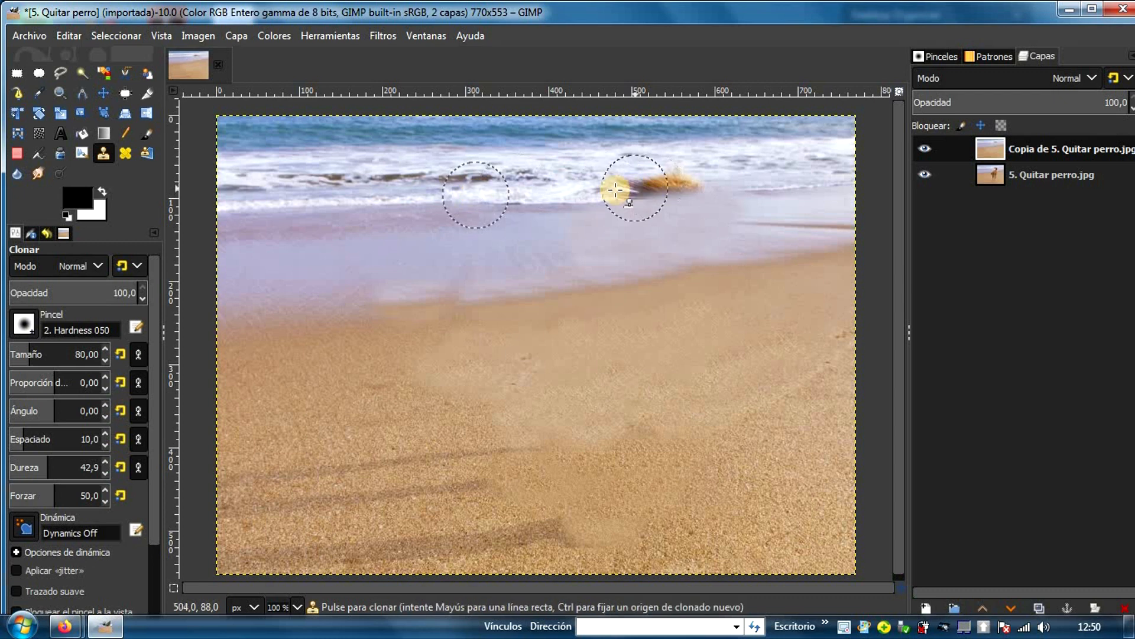
mouse_move(620, 193)
mouse_down()
mouse_move(725, 189)
mouse_move(653, 200)
mouse_move(706, 185)
mouse_move(610, 185)
mouse_move(669, 174)
mouse_move(702, 175)
mouse_move(615, 195)
mouse_move(761, 189)
mouse_move(578, 195)
mouse_up()
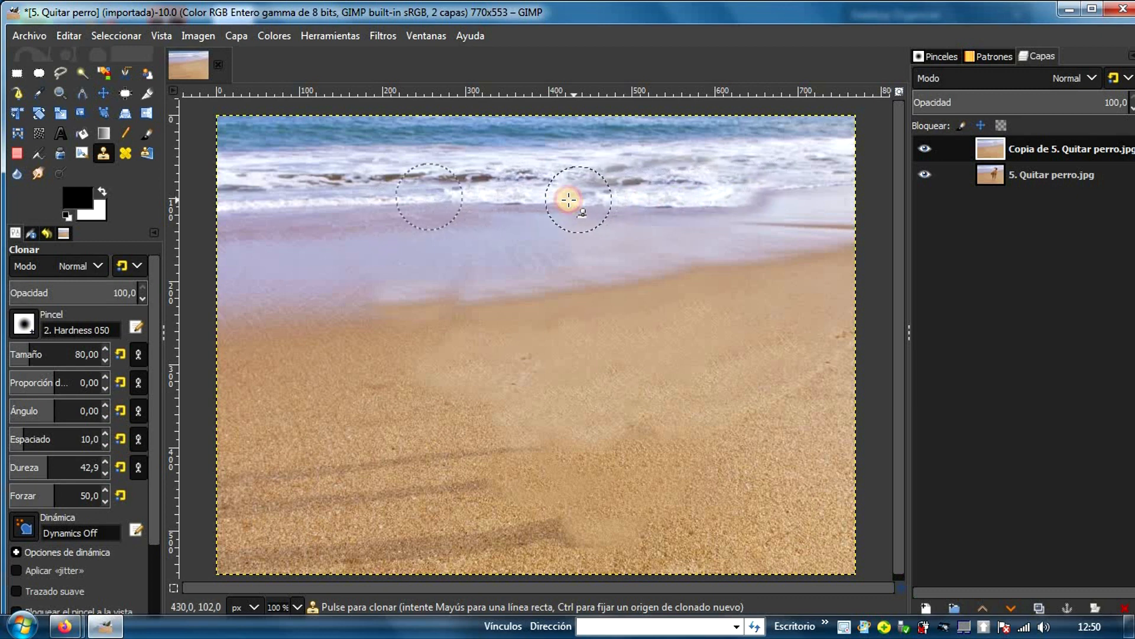
Step: Switch to the Heal tool and try to heal the upper shadow streaks on the sand
click(101, 214)
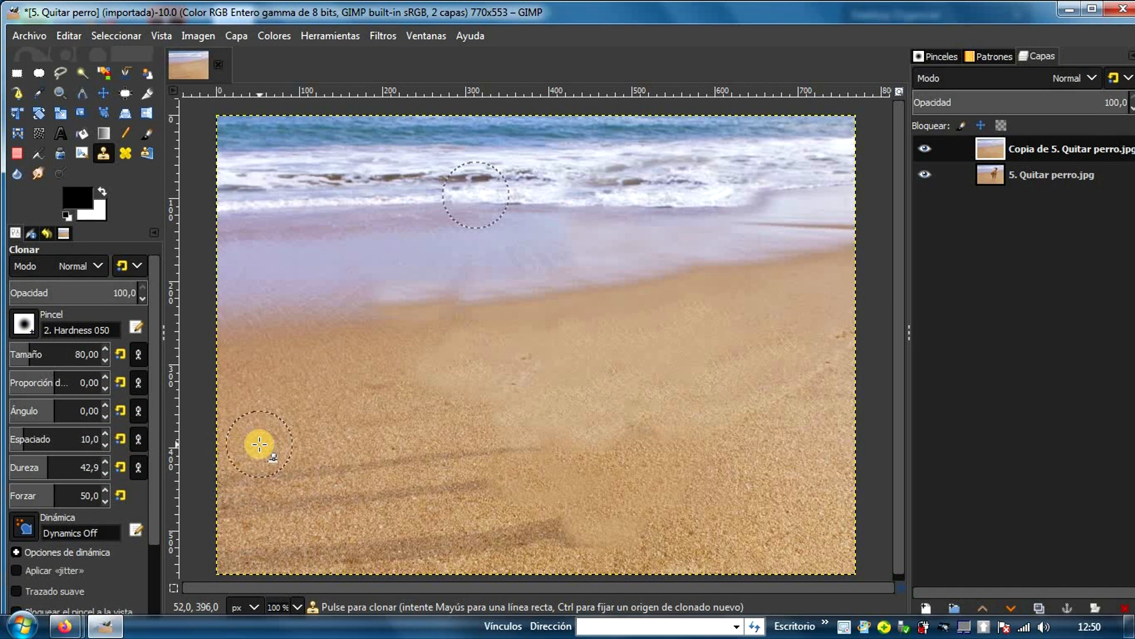
click(127, 155)
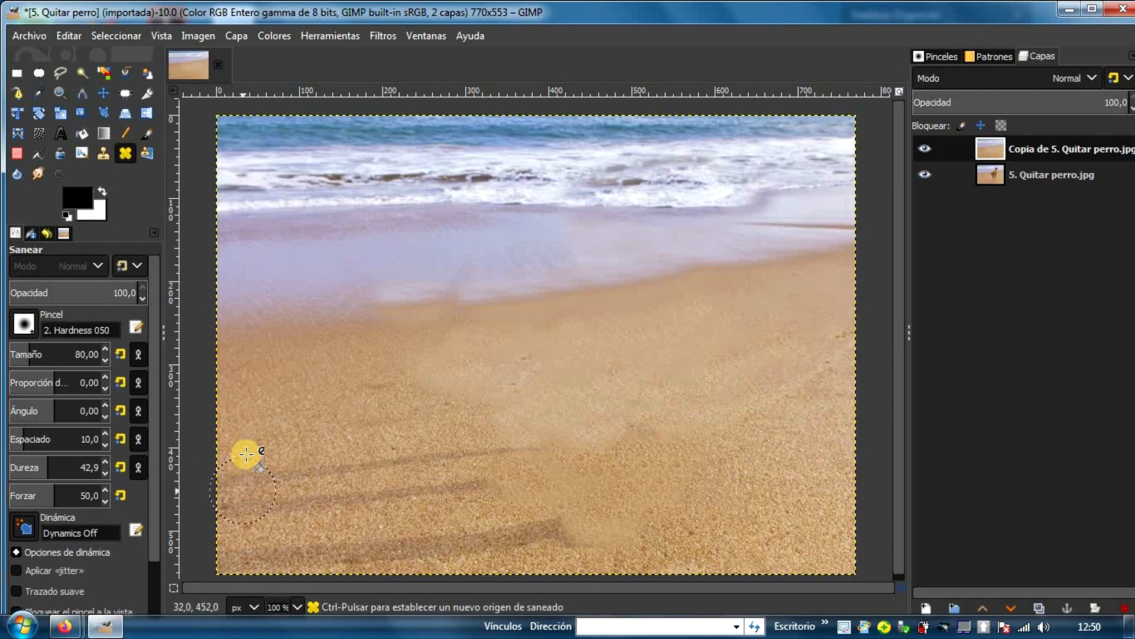
click(332, 473)
drag(289, 478, 259, 480)
drag(347, 472, 297, 479)
mouse_move(424, 460)
mouse_down()
mouse_move(292, 484)
mouse_move(458, 466)
mouse_move(291, 495)
mouse_move(550, 529)
mouse_move(208, 540)
mouse_move(276, 534)
mouse_up()
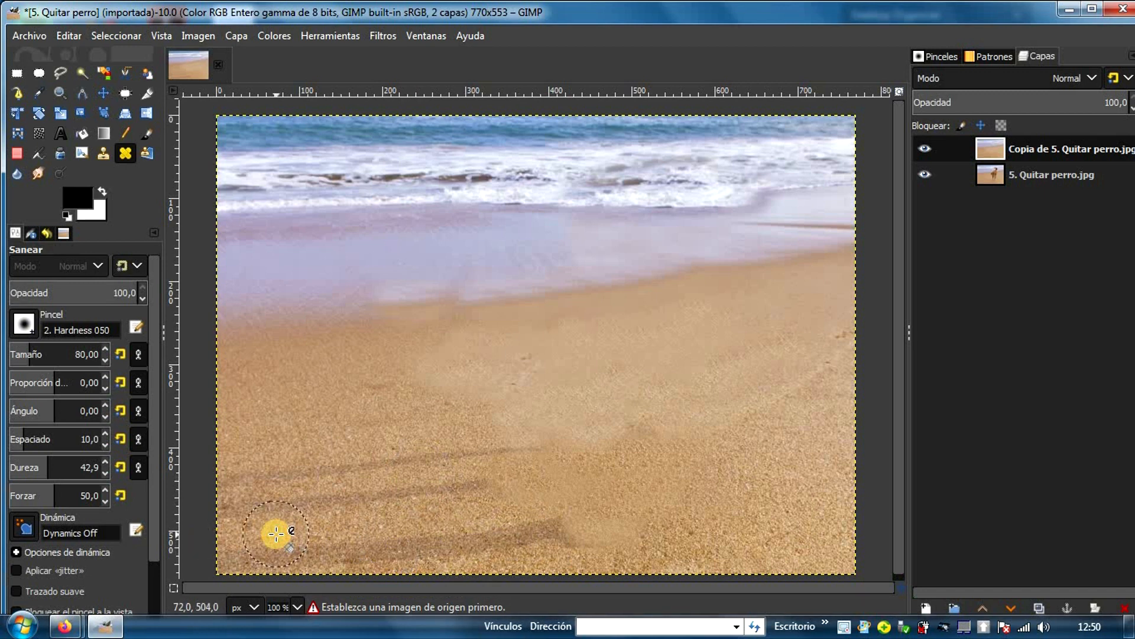
Step: Heal the two upper shadow streaks using source samples taken from the clean sand above them
ctrl+click(314, 451)
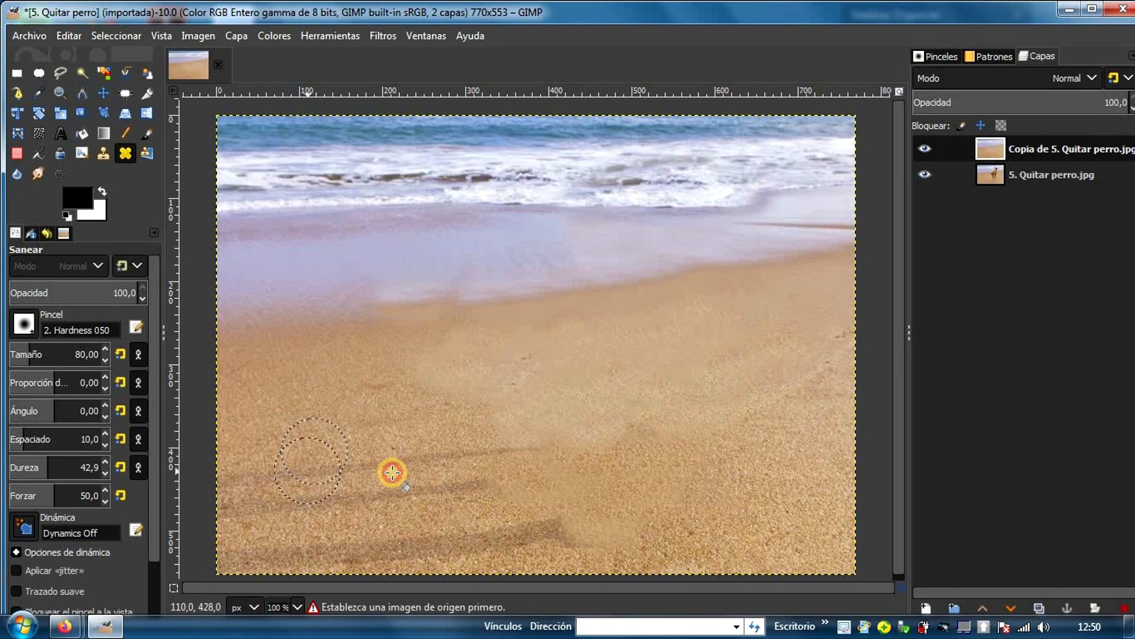
drag(393, 472, 314, 495)
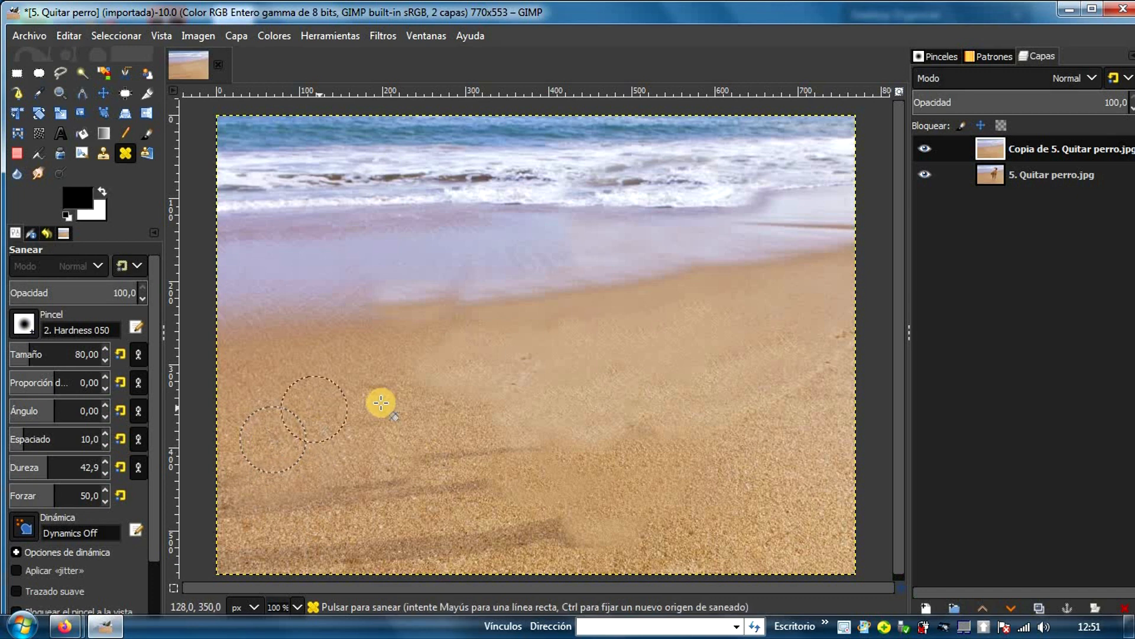
mouse_move(387, 388)
mouse_down()
mouse_move(362, 397)
mouse_move(405, 419)
mouse_move(354, 433)
mouse_up()
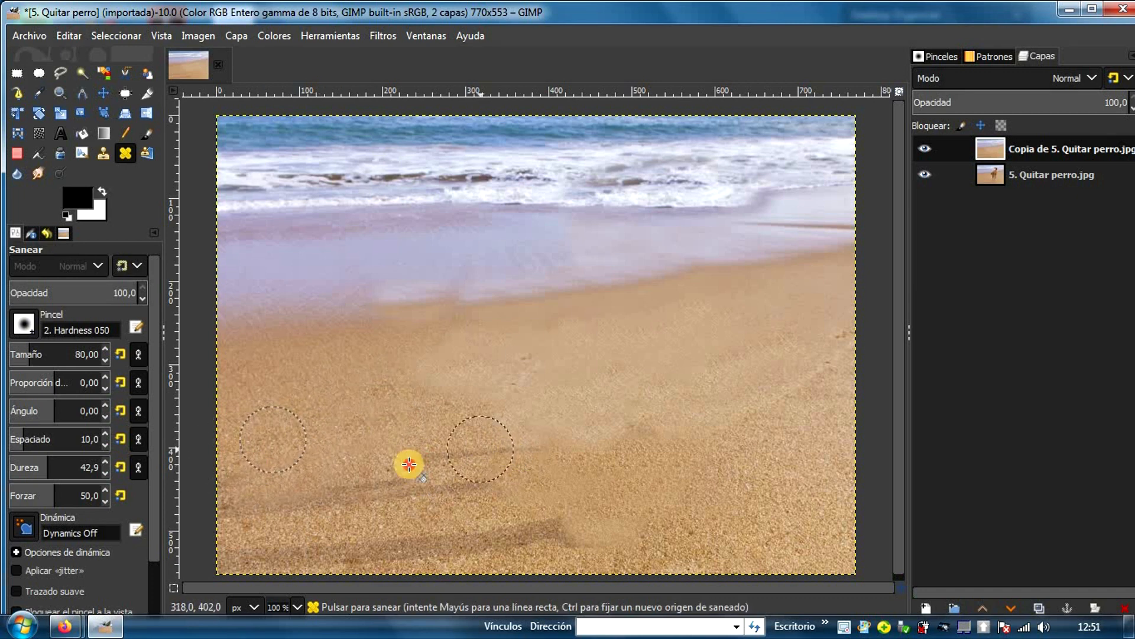
mouse_move(497, 475)
mouse_down()
mouse_move(418, 489)
mouse_move(322, 477)
mouse_up()
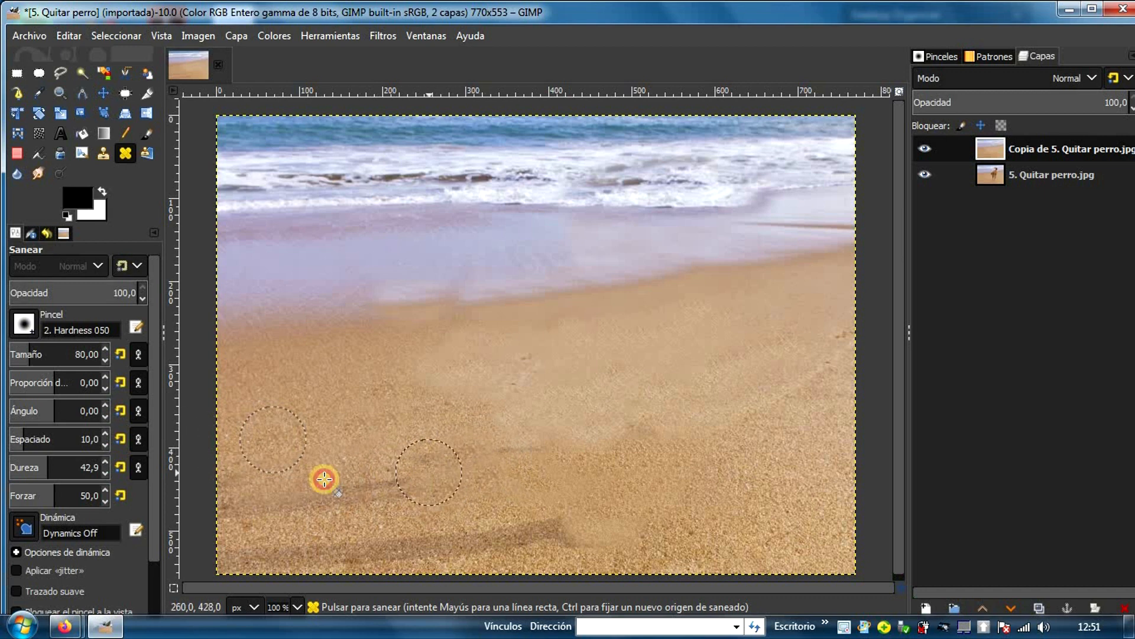
mouse_move(457, 476)
mouse_down()
mouse_move(346, 497)
mouse_move(423, 509)
mouse_up()
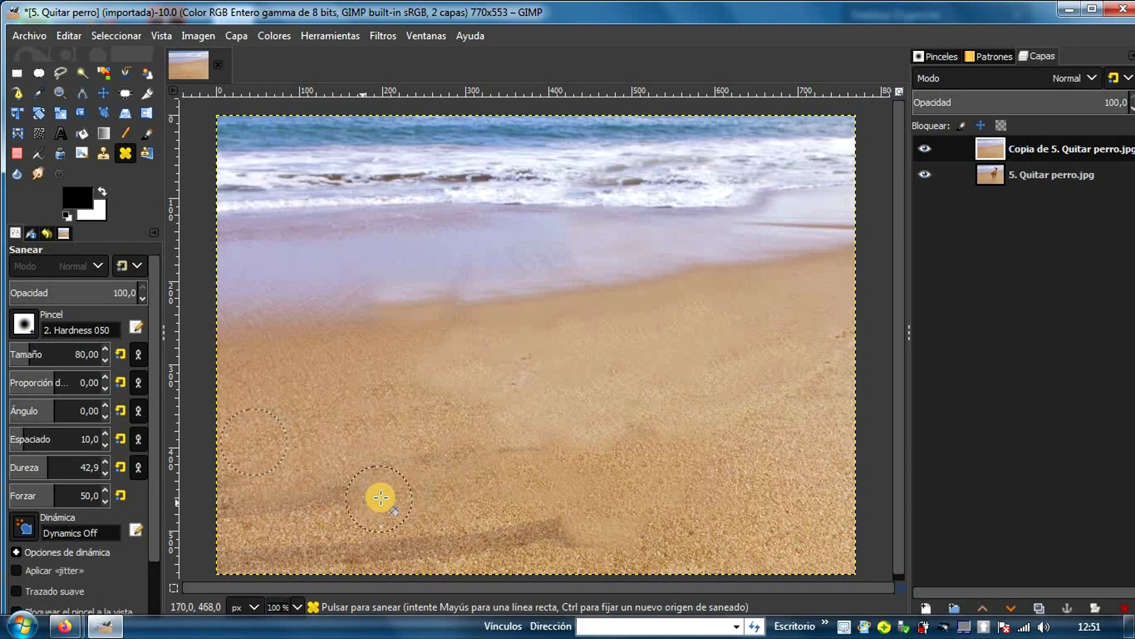
mouse_move(313, 488)
mouse_down()
mouse_move(347, 497)
mouse_move(163, 496)
mouse_up()
mouse_move(293, 536)
mouse_down()
mouse_move(314, 489)
mouse_move(451, 446)
mouse_move(287, 482)
mouse_move(233, 482)
mouse_move(266, 469)
mouse_move(211, 444)
mouse_move(352, 524)
mouse_up()
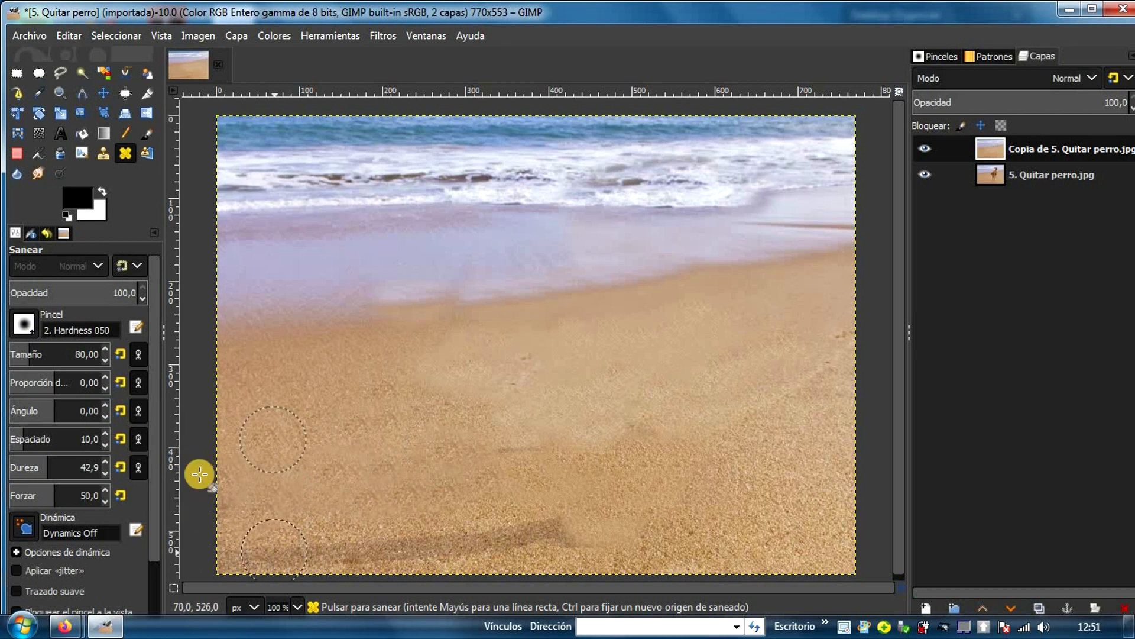
Step: Reduce the Heal brush size to 20 and heal the leftover bit of shadow in the middle of the sand
drag(110, 360, 79, 359)
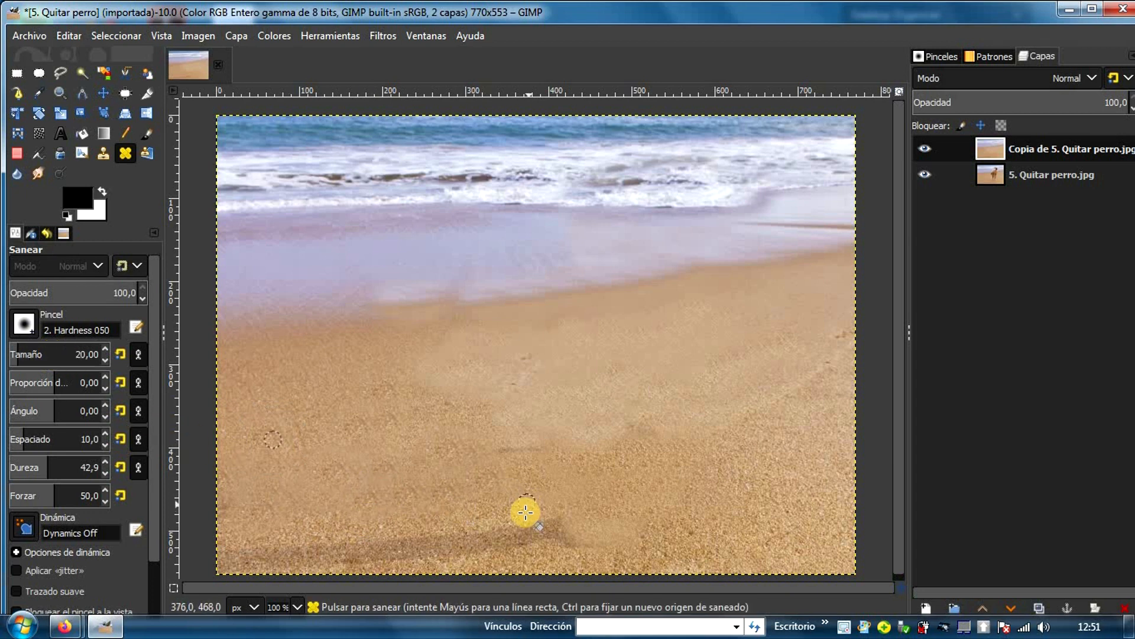
click(560, 452)
mouse_move(560, 452)
mouse_down()
mouse_move(477, 450)
mouse_move(525, 451)
mouse_move(446, 466)
mouse_move(469, 512)
mouse_move(476, 476)
mouse_up()
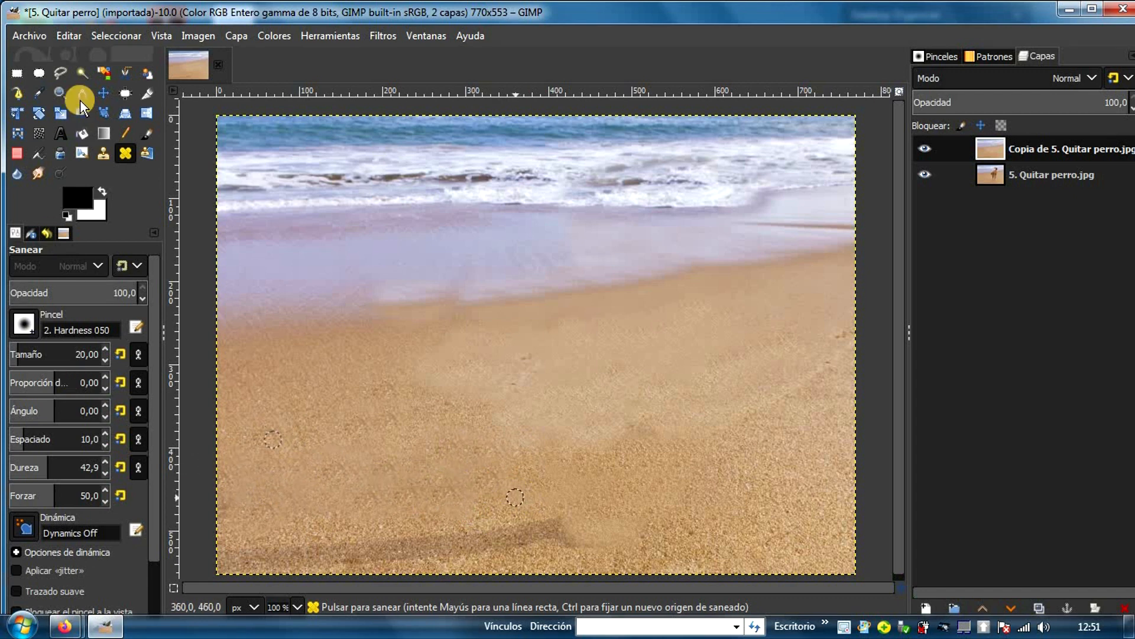
Step: Heal the lowest shadow streak along its whole length at 150 % zoom, sampling clean sand above it
click(60, 93)
click(522, 513)
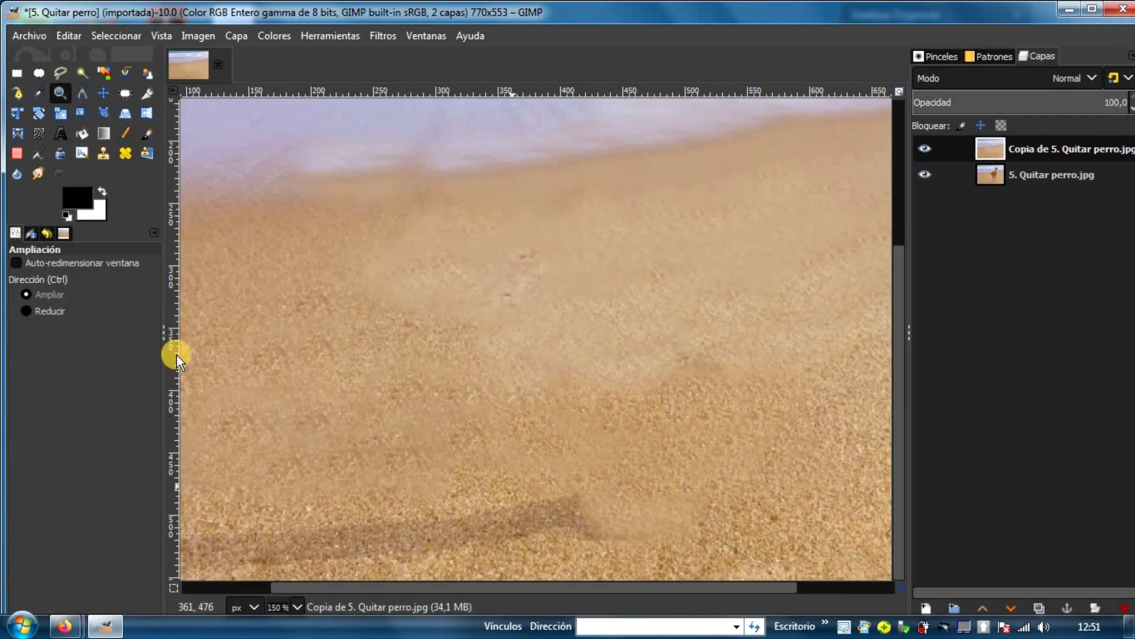
click(126, 155)
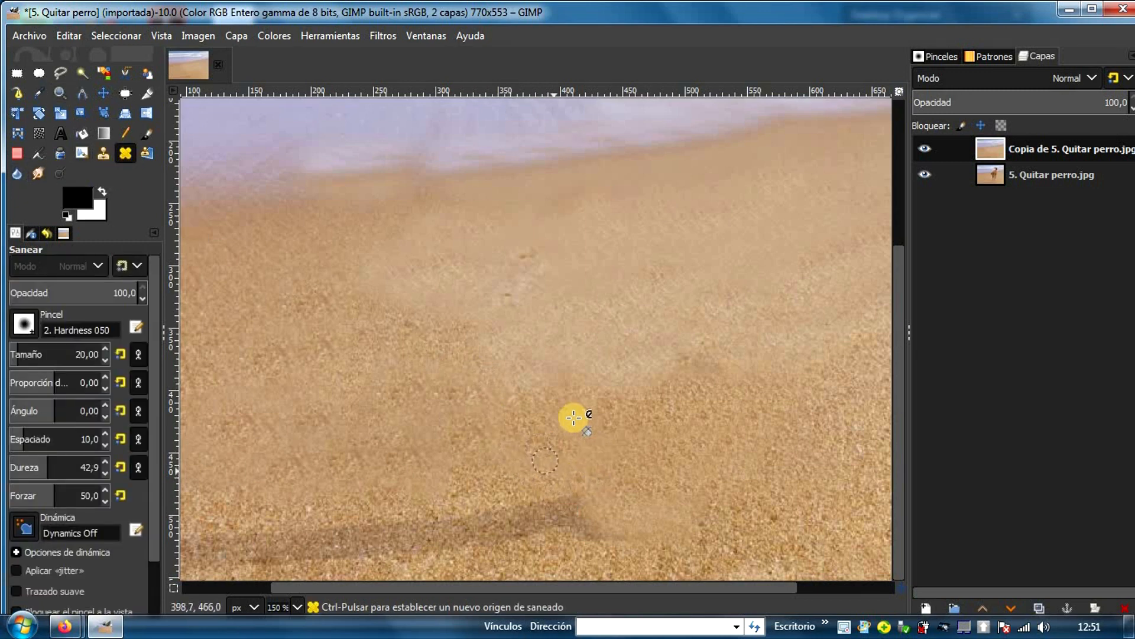
ctrl+click(562, 403)
mouse_move(588, 521)
mouse_down()
mouse_move(575, 499)
mouse_move(469, 507)
mouse_move(609, 537)
mouse_move(287, 539)
mouse_move(481, 563)
mouse_move(448, 567)
mouse_move(398, 540)
mouse_move(215, 540)
mouse_move(249, 562)
mouse_move(178, 562)
mouse_up()
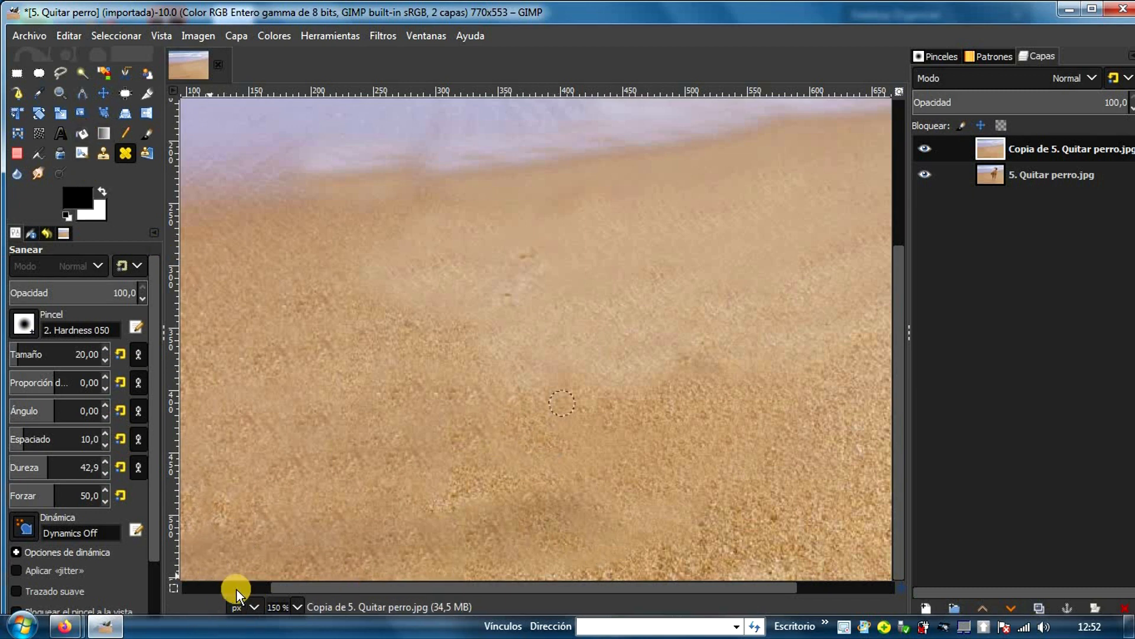
Step: Compare the retouched copy with the original photo at 100 % zoom by hiding and showing the copied layer
click(298, 604)
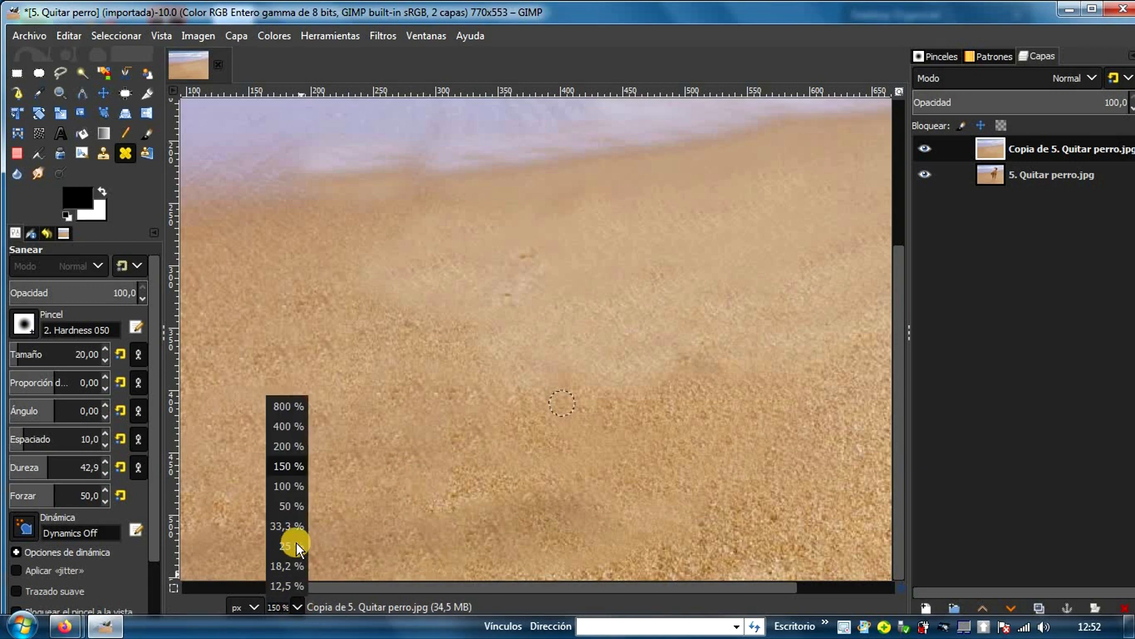
click(288, 490)
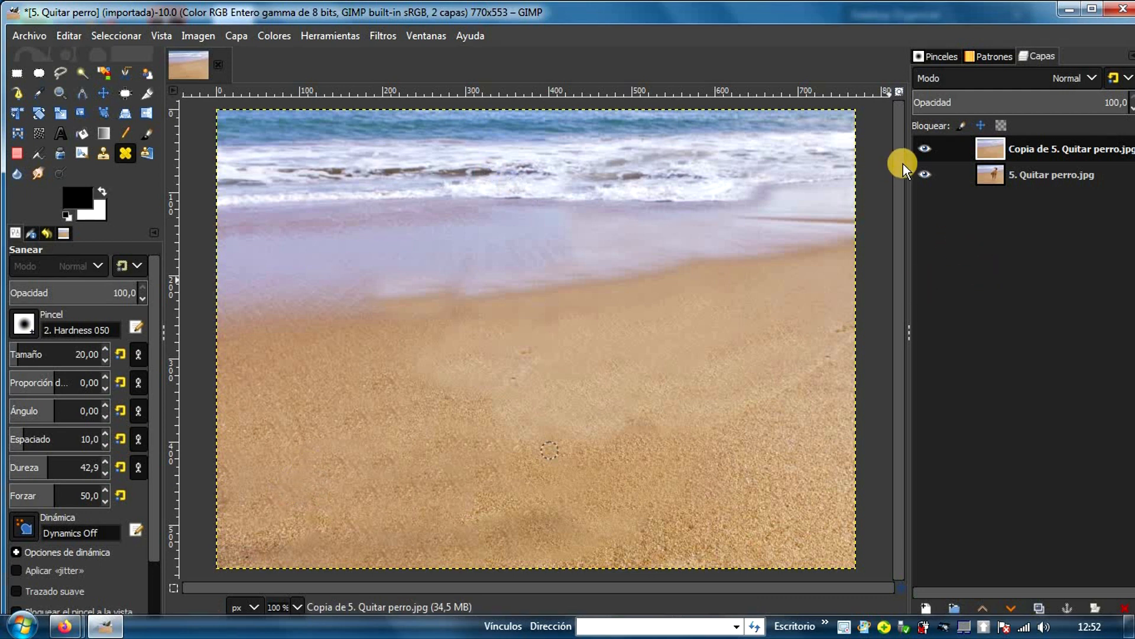
click(924, 145)
click(922, 145)
click(920, 144)
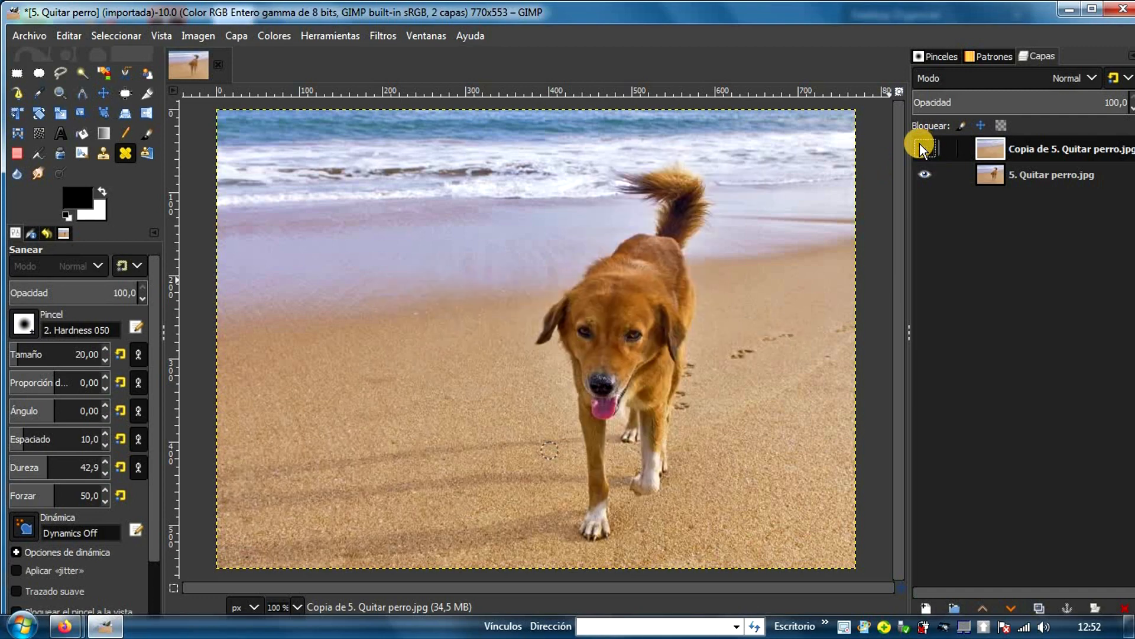
click(921, 144)
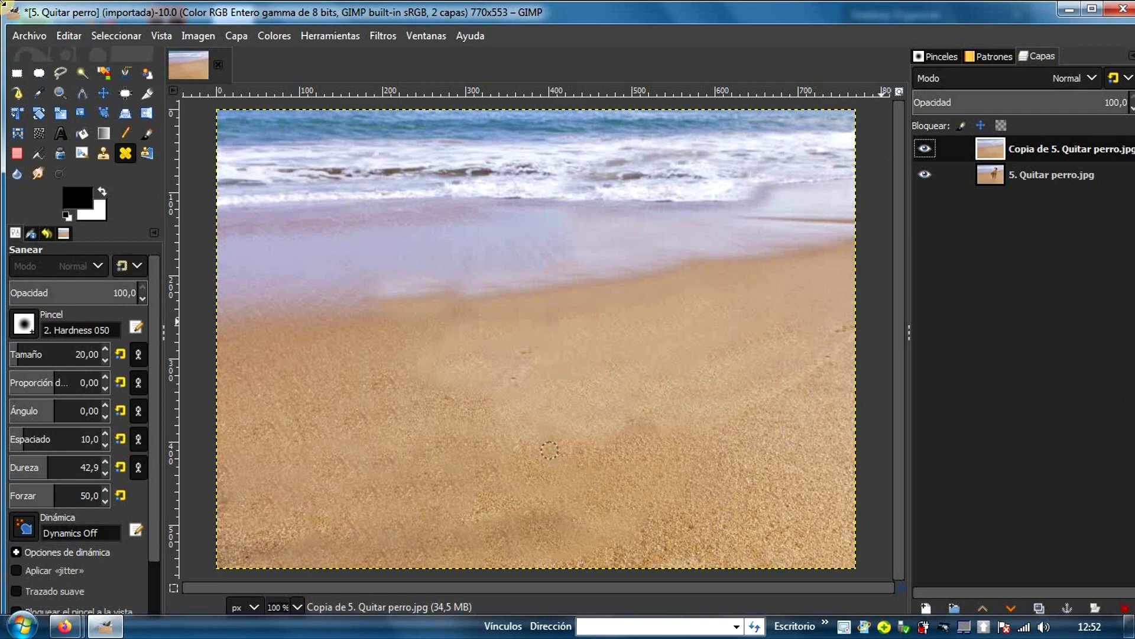
Step: Save the retouched beach image as perroquitaook.xcf in the 05_HERRAMIENTA CLONAR folder
click(26, 34)
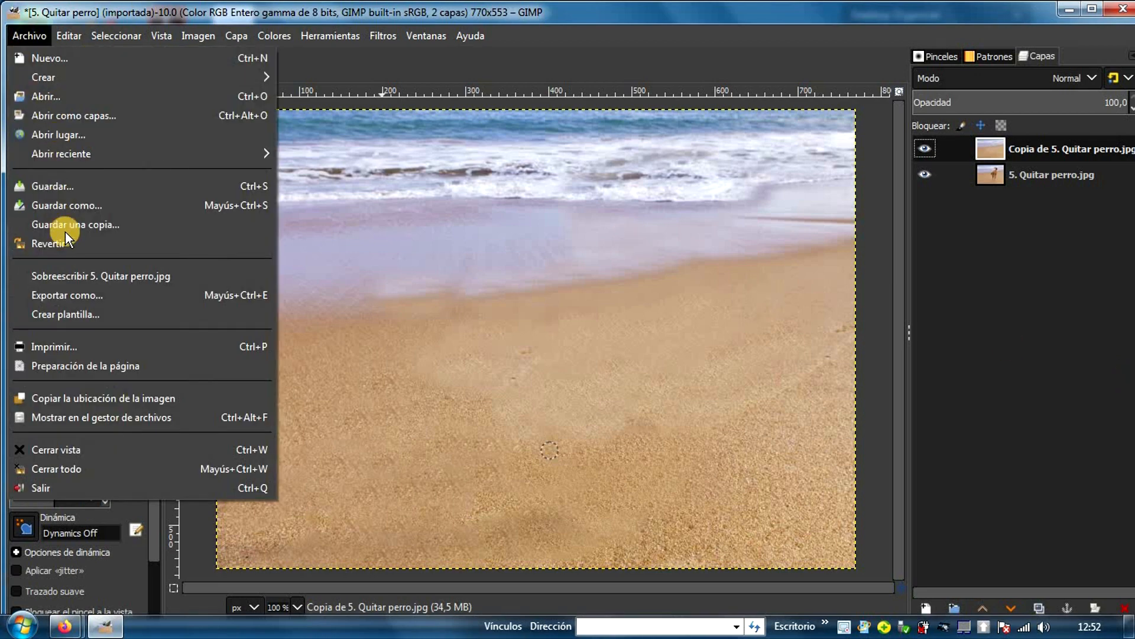
click(73, 210)
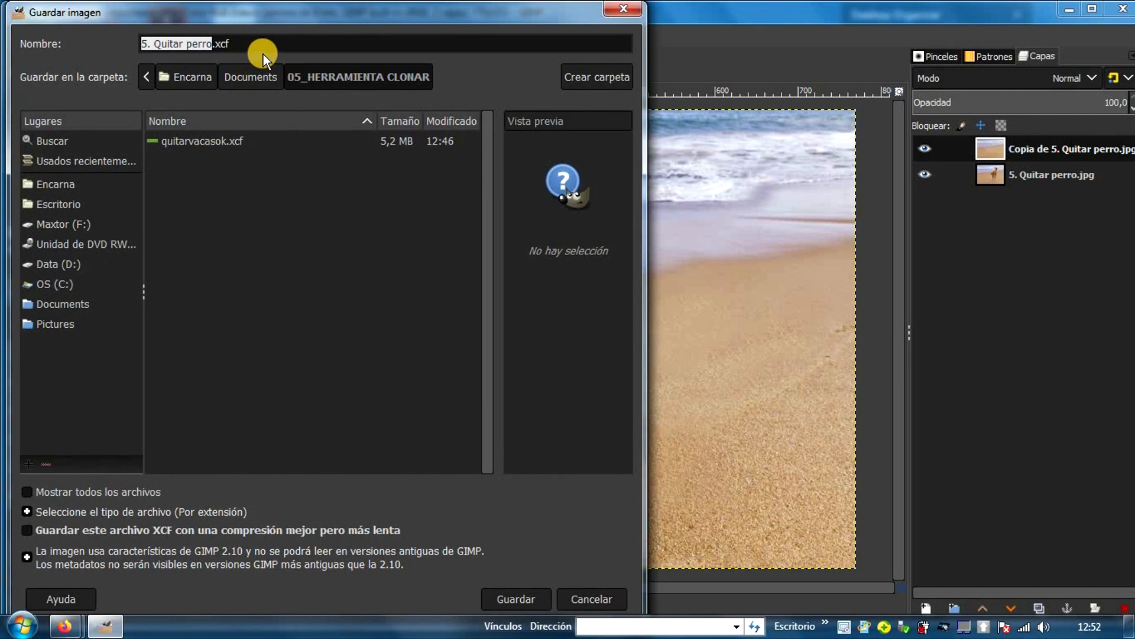
text(perro)
text(quitao)
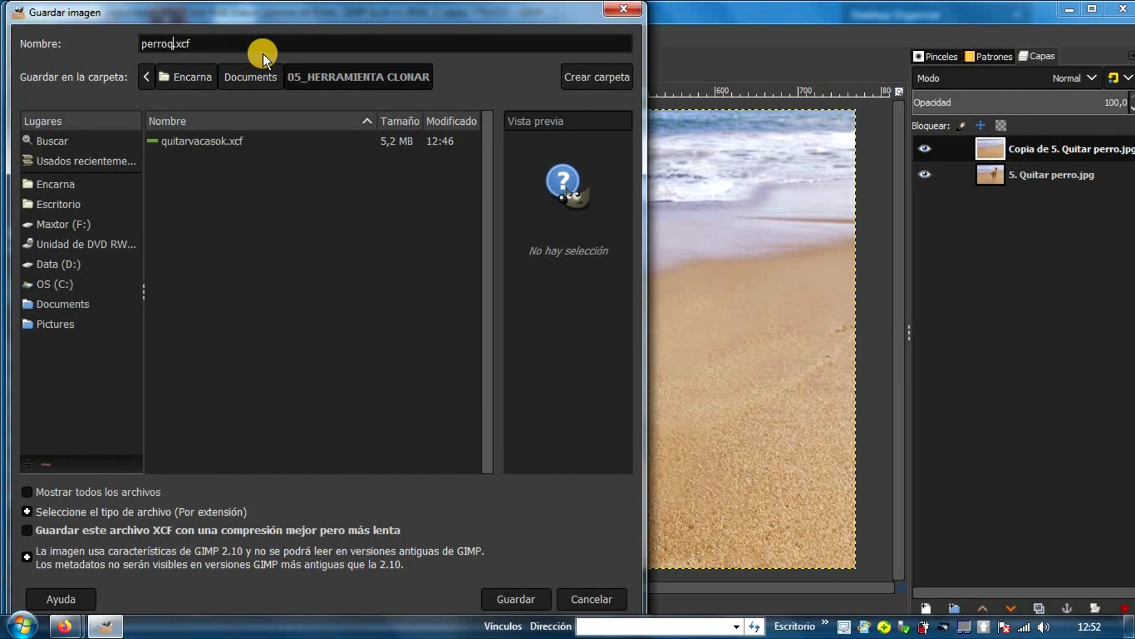
text(ok)
click(512, 595)
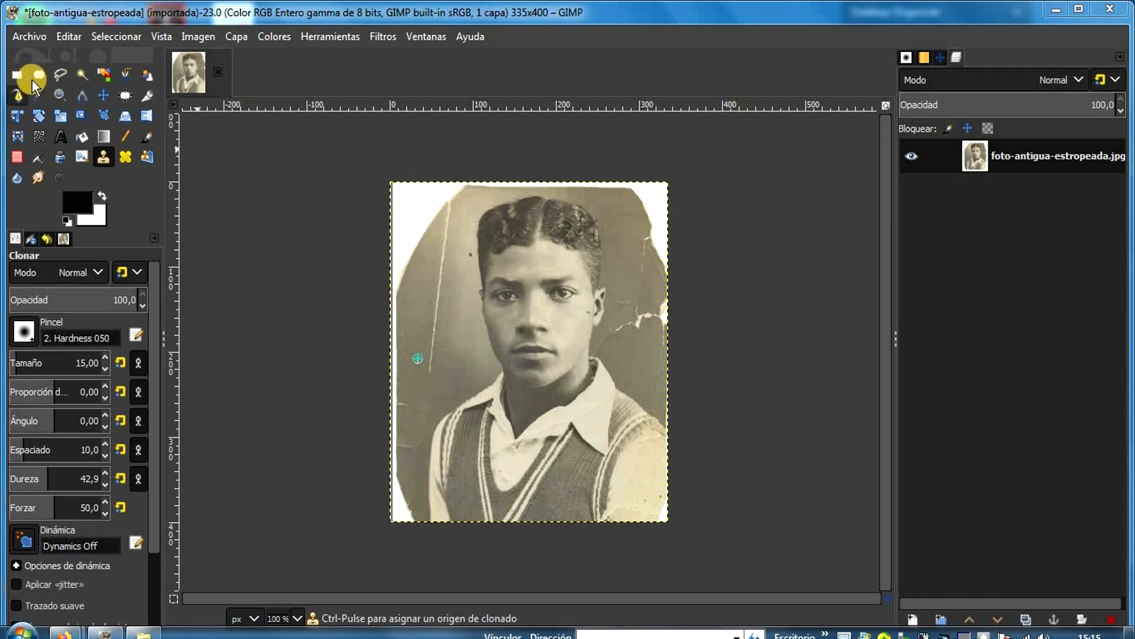
Step: Select a 292 x 376 px rectangle around the portrait that leaves out most of the white border, and crop the image to it
drag(6, 80, 28, 80)
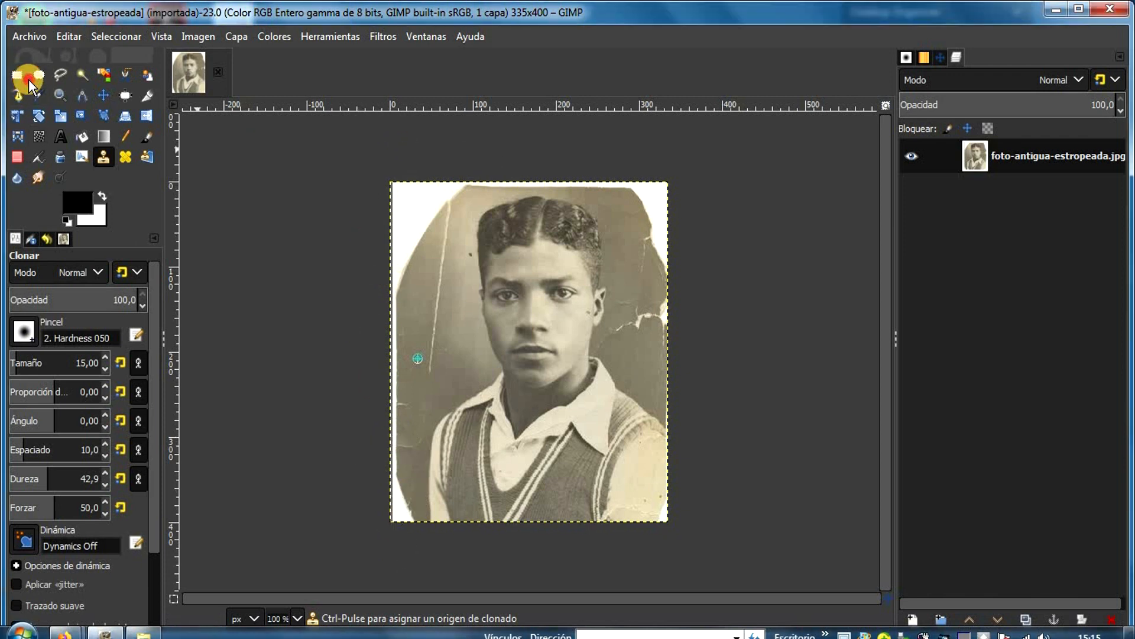
click(24, 80)
drag(423, 196, 663, 515)
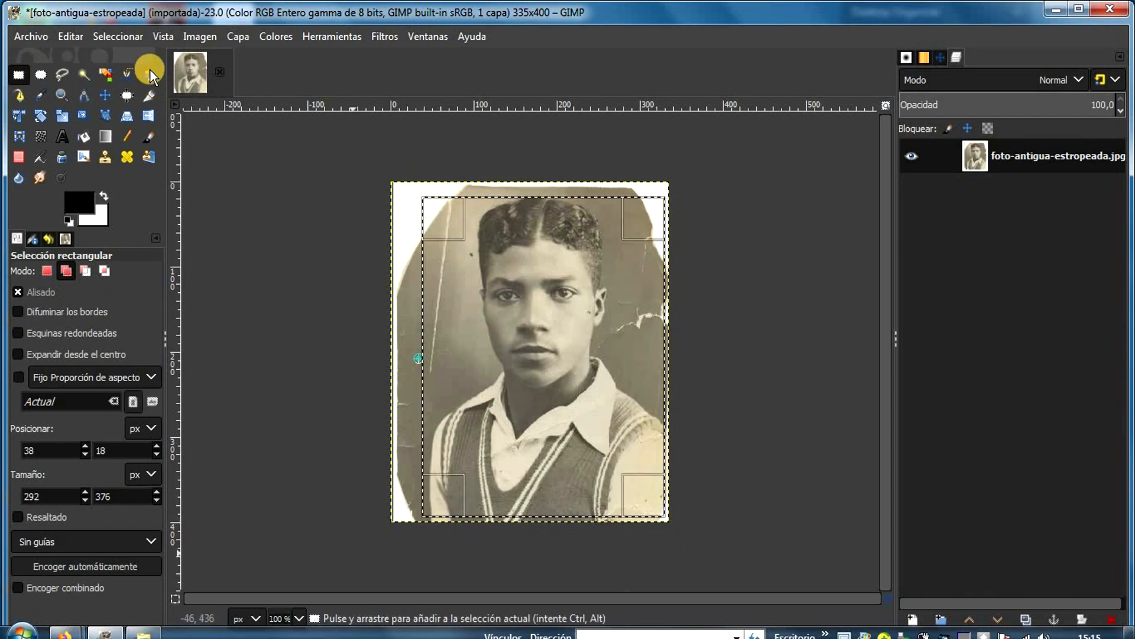
click(197, 36)
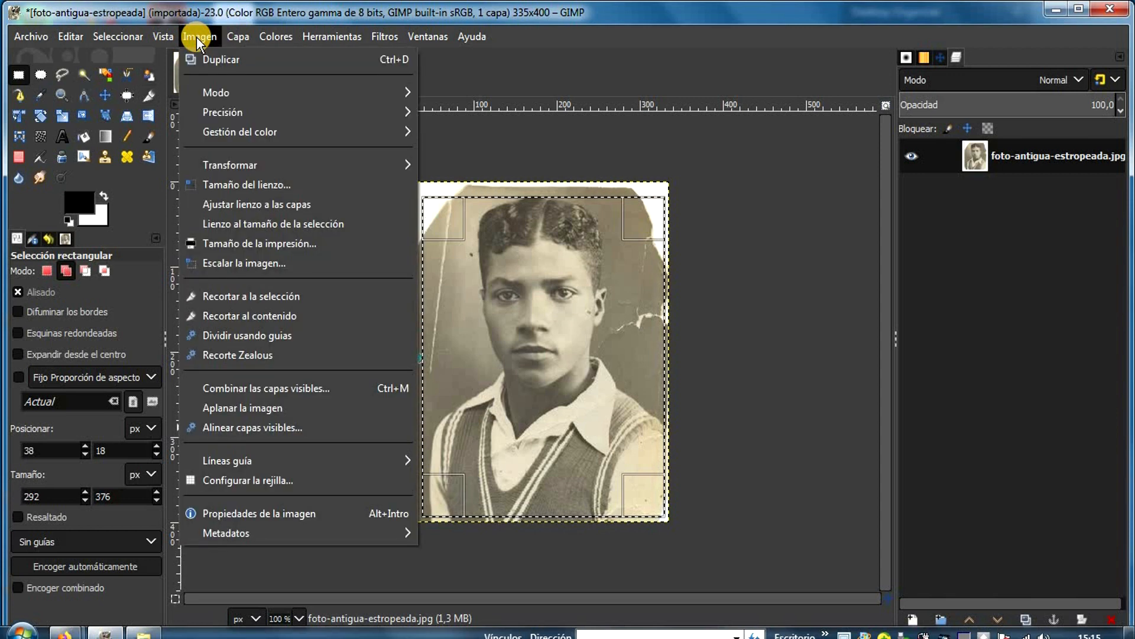
click(258, 294)
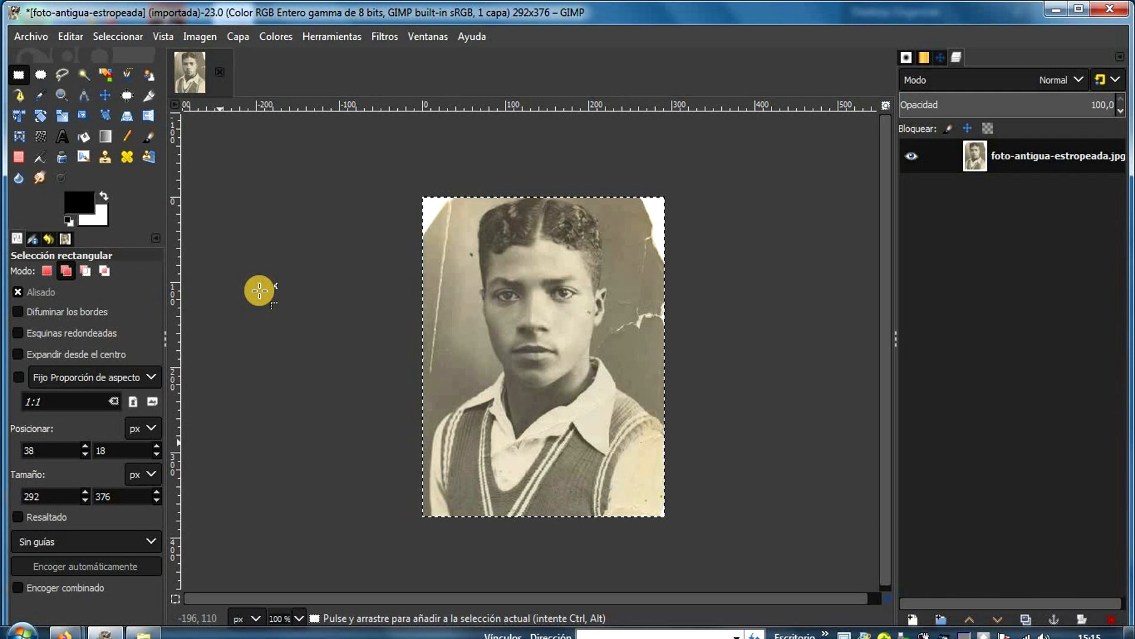
Step: Duplicate the cropped photo layer and make the copy the active layer, keeping both layers visible
click(239, 37)
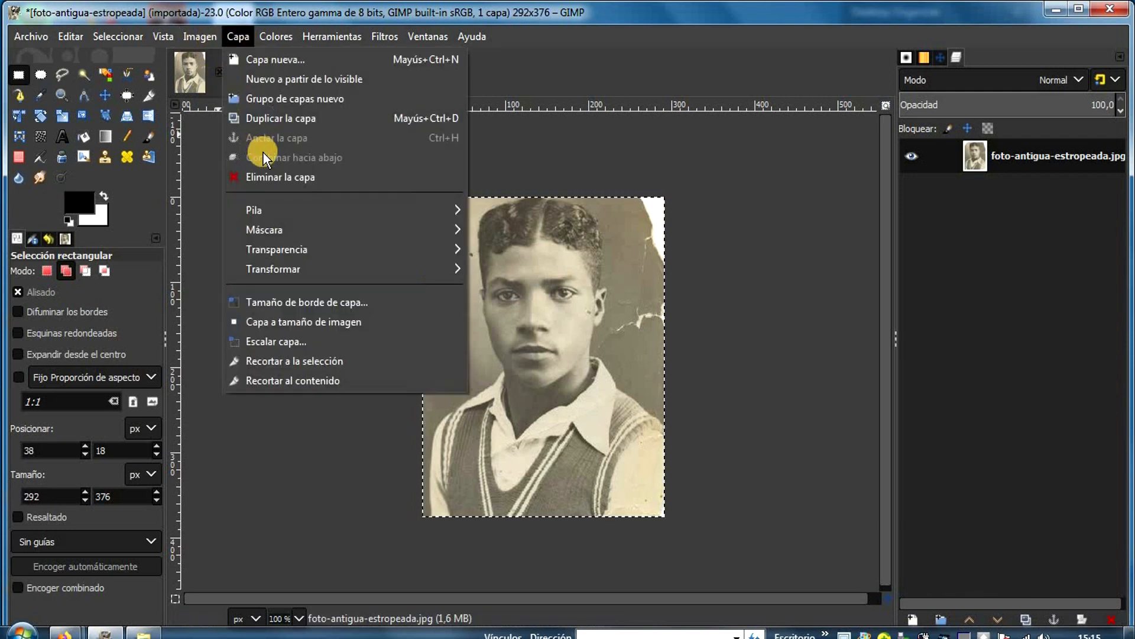
click(278, 119)
click(902, 157)
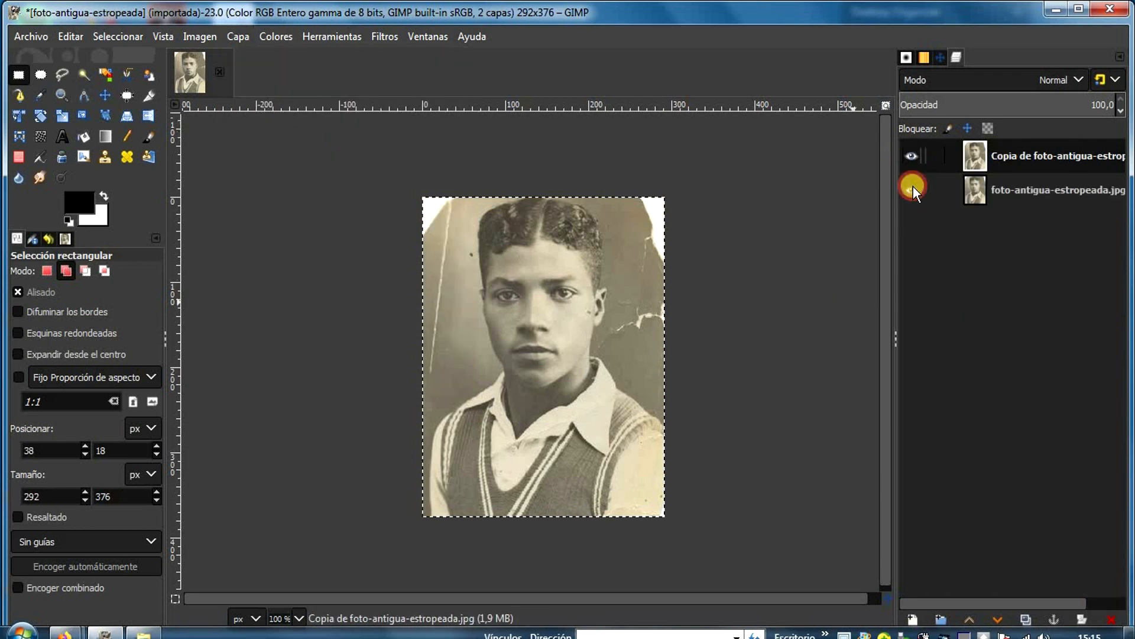
click(913, 186)
shift+click(913, 168)
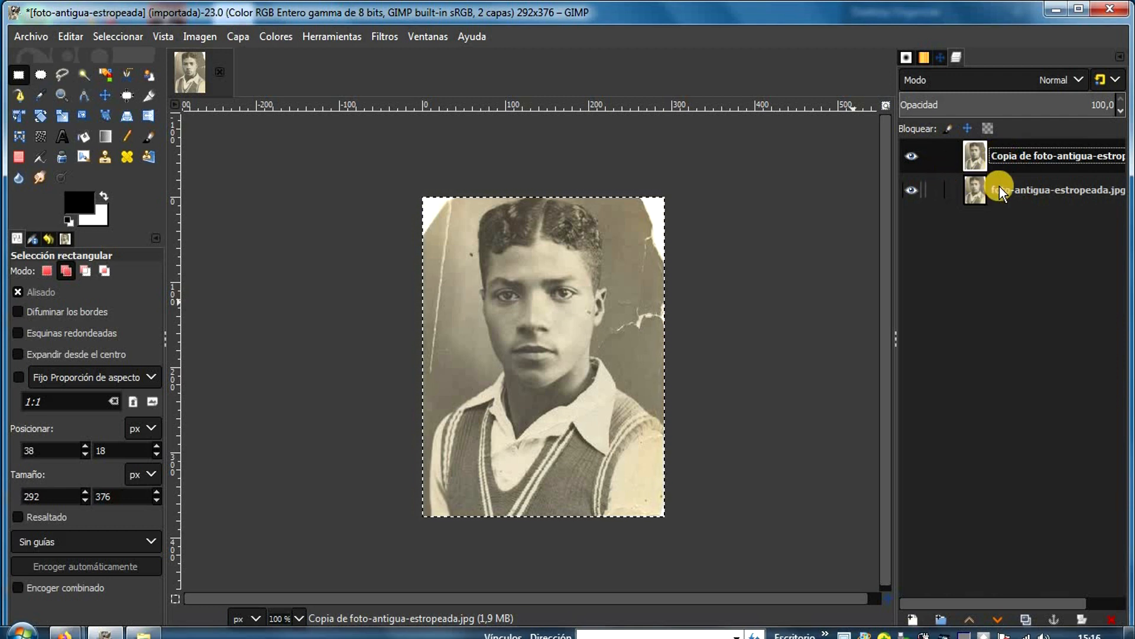
click(989, 157)
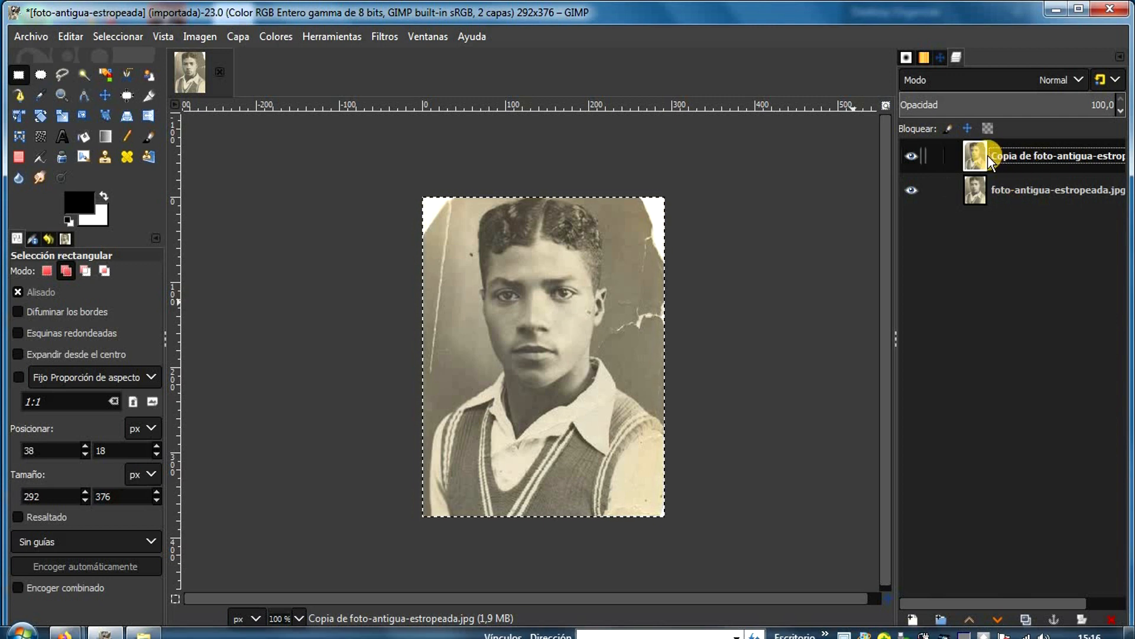
Step: Show the Navigation dialog for the portrait
click(424, 37)
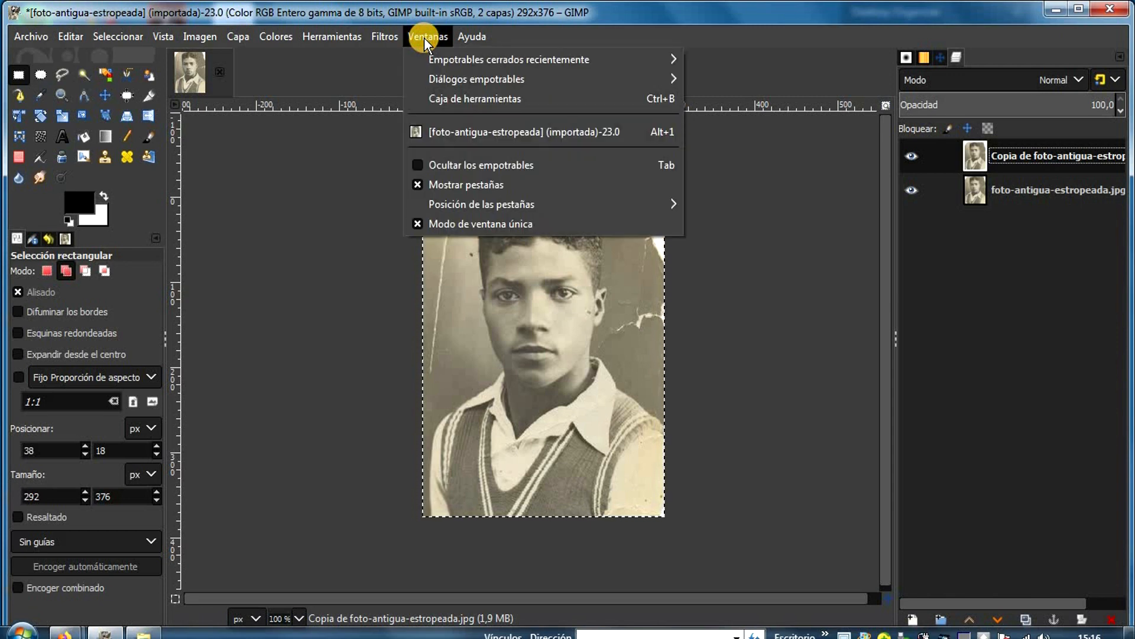
mouse_move(445, 80)
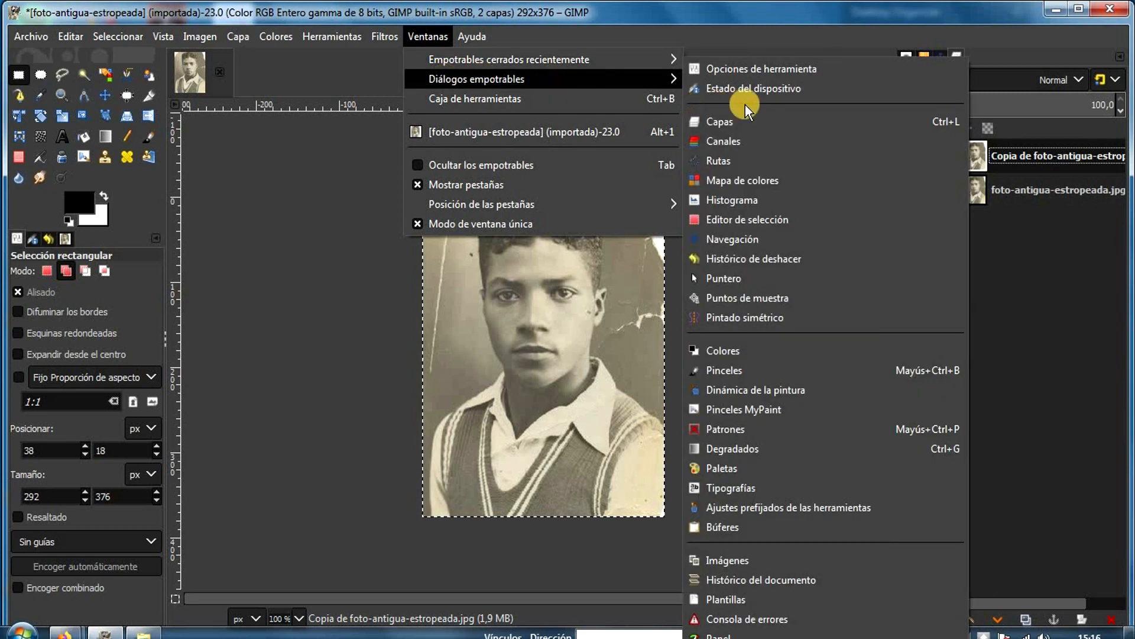
click(748, 239)
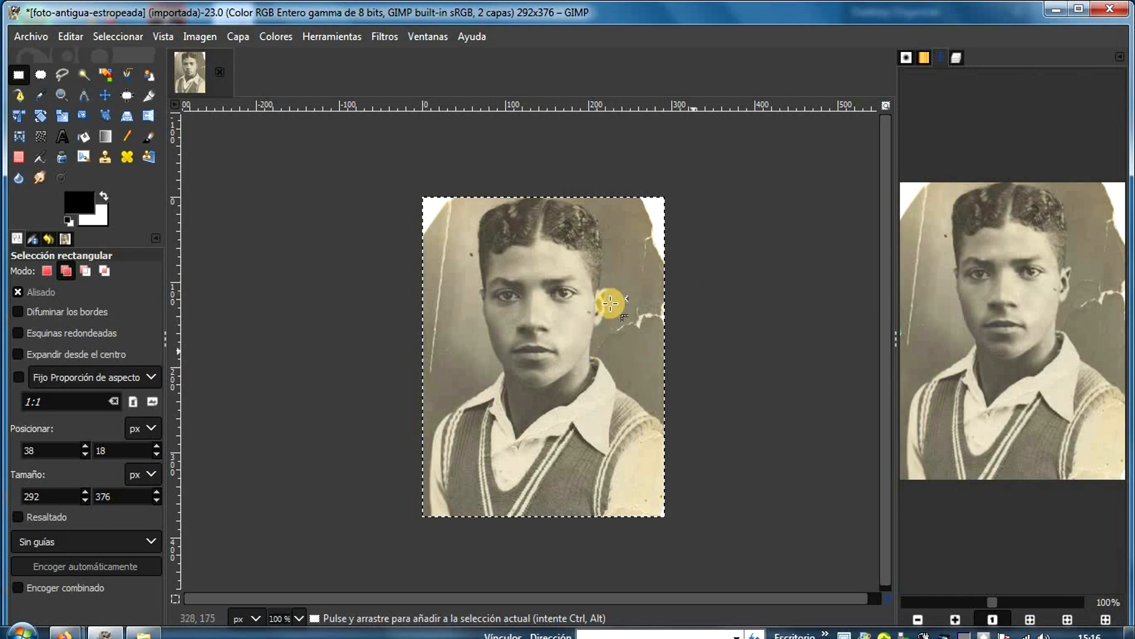
Step: Clone clean background from below over the middle part of the white crack between the ear and the photo's edge
click(61, 93)
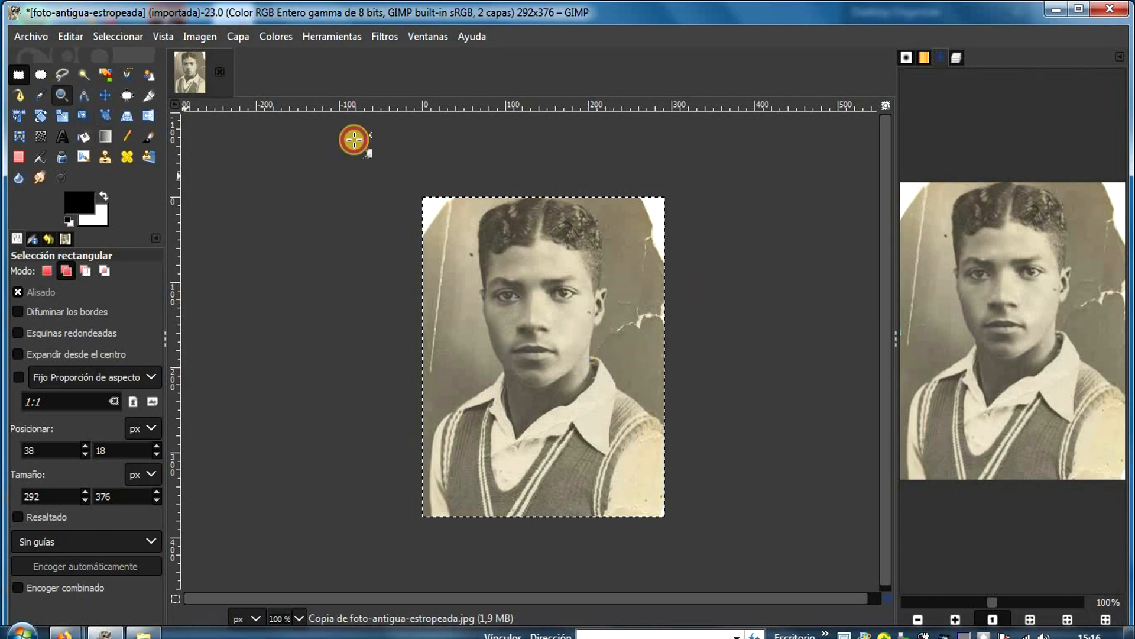
click(631, 315)
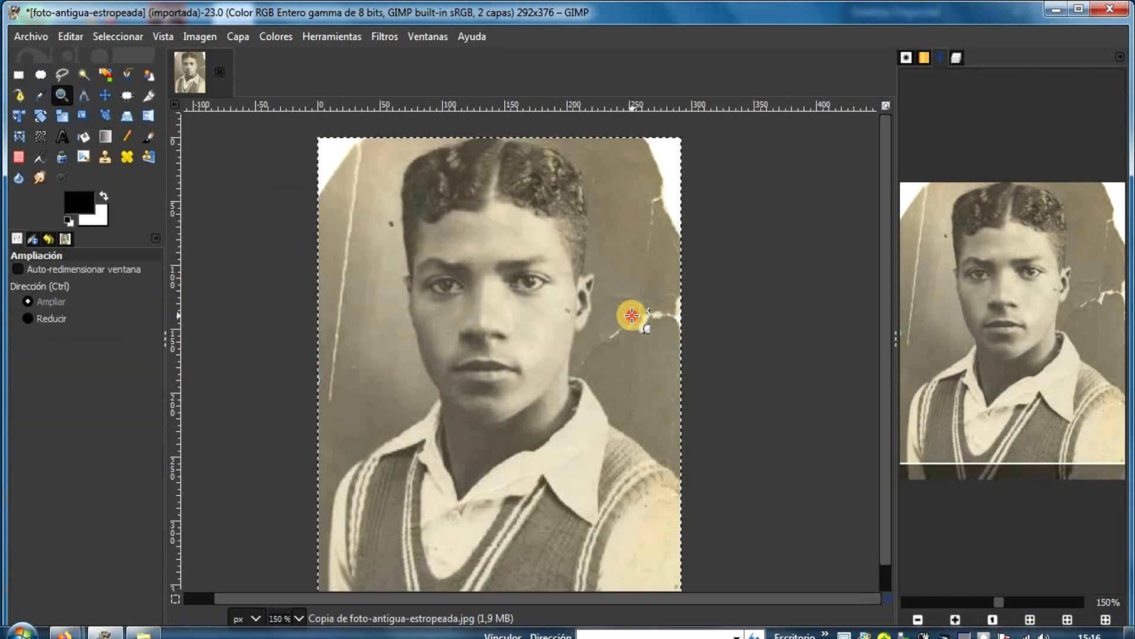
click(631, 315)
click(631, 317)
click(630, 317)
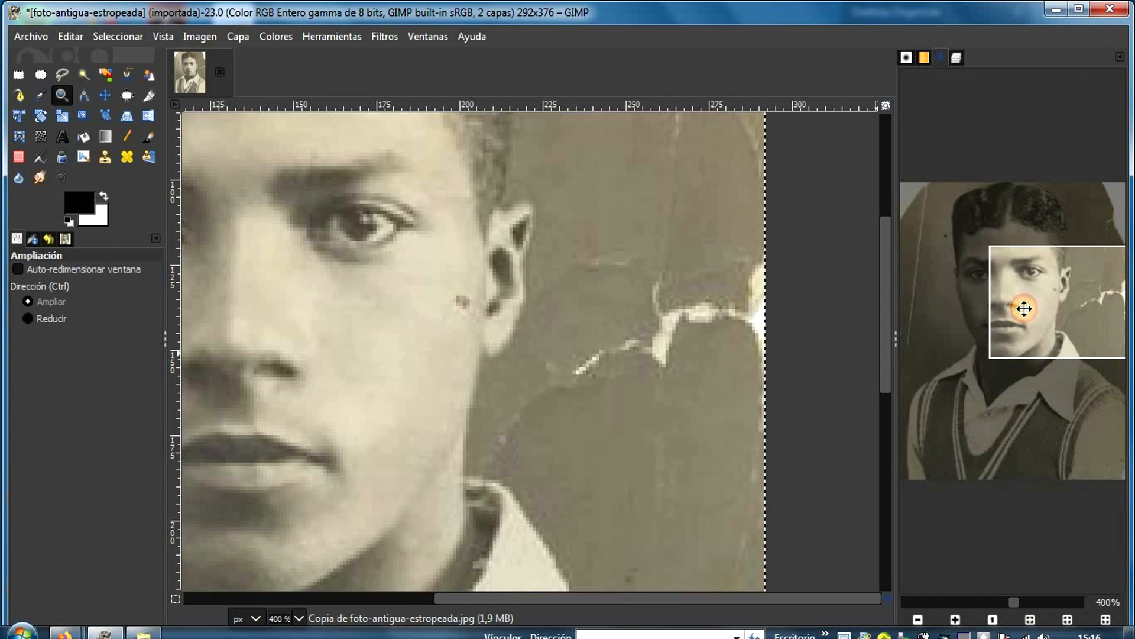
drag(1032, 280, 1023, 314)
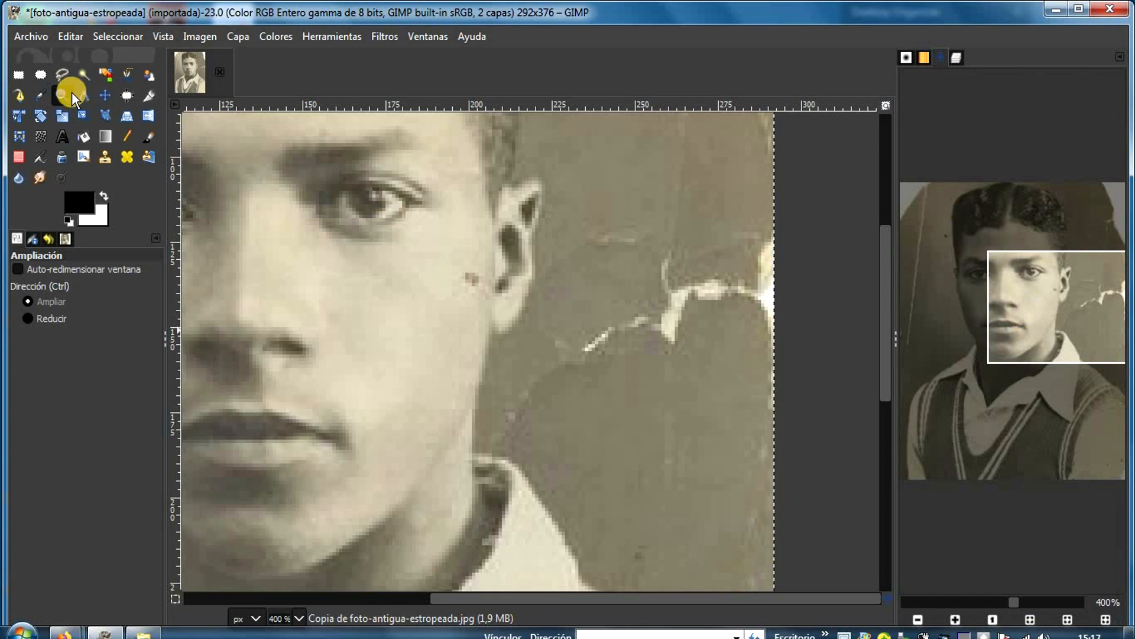
click(104, 158)
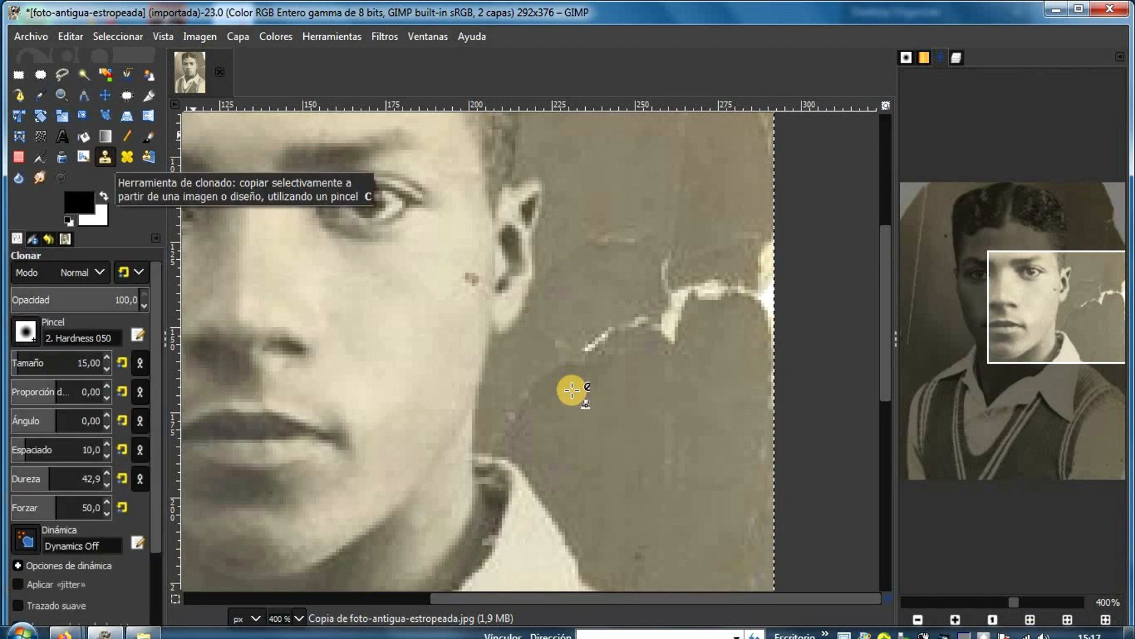
ctrl+click(627, 420)
mouse_move(632, 320)
mouse_down()
mouse_move(647, 287)
mouse_move(660, 310)
mouse_move(680, 280)
mouse_move(663, 263)
mouse_move(646, 326)
mouse_move(713, 320)
mouse_move(743, 272)
mouse_up()
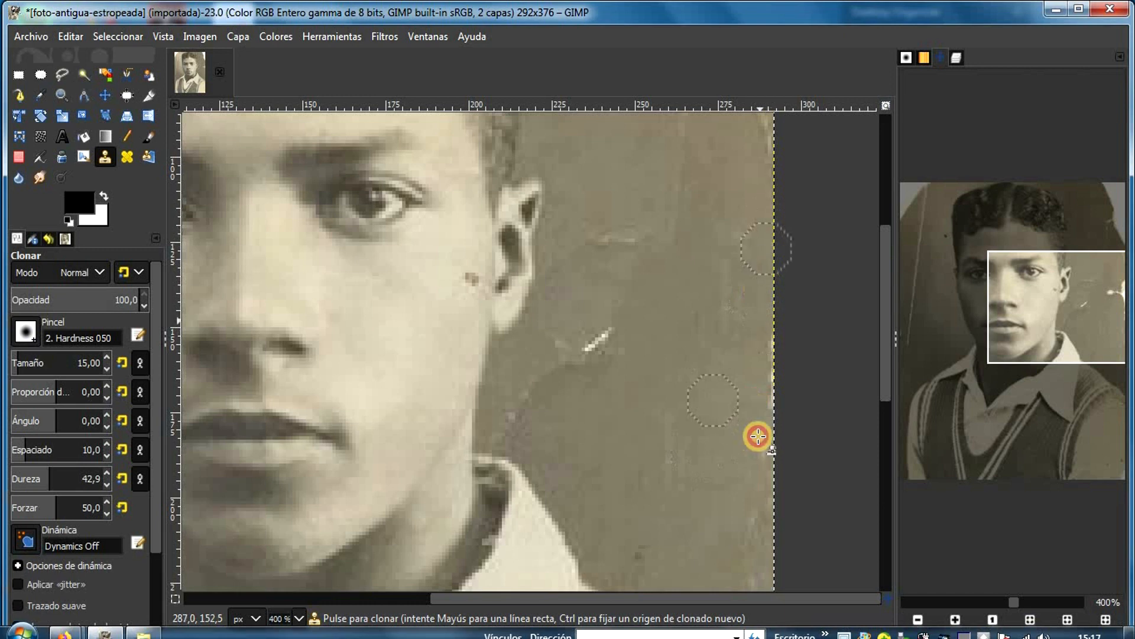
mouse_move(695, 347)
mouse_down()
mouse_move(624, 324)
mouse_move(603, 354)
mouse_move(600, 322)
mouse_up()
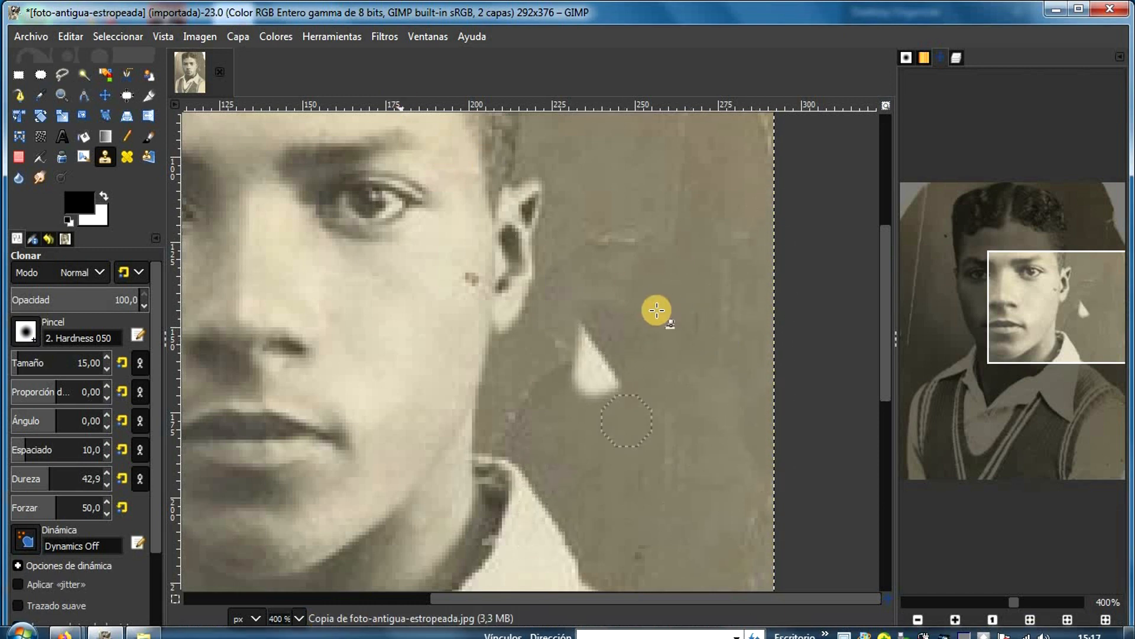
click(71, 36)
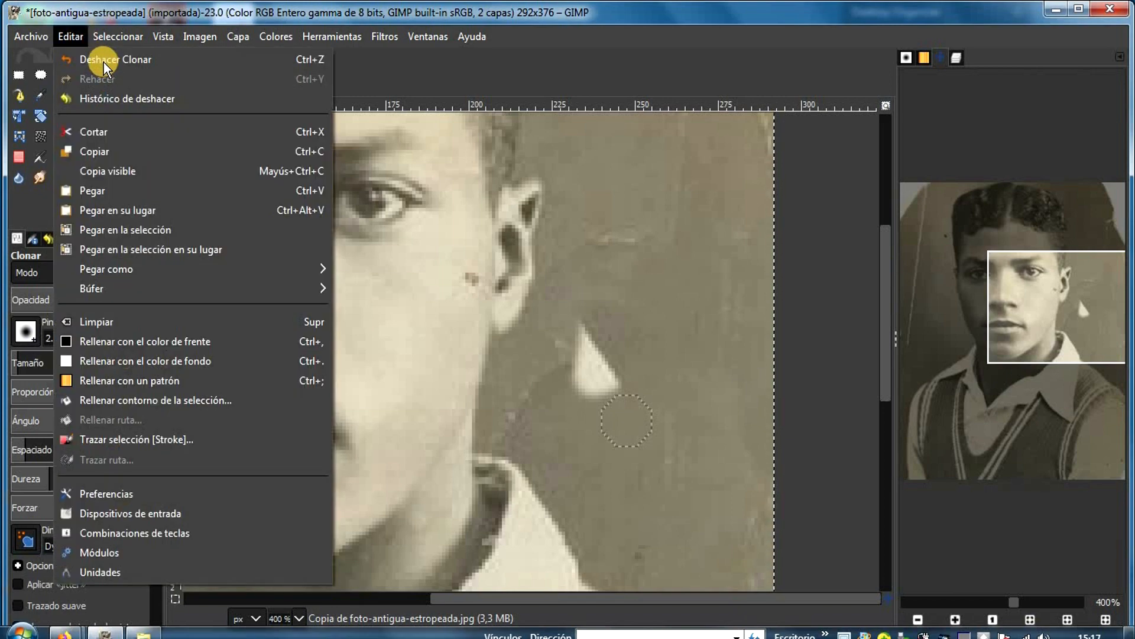
click(101, 61)
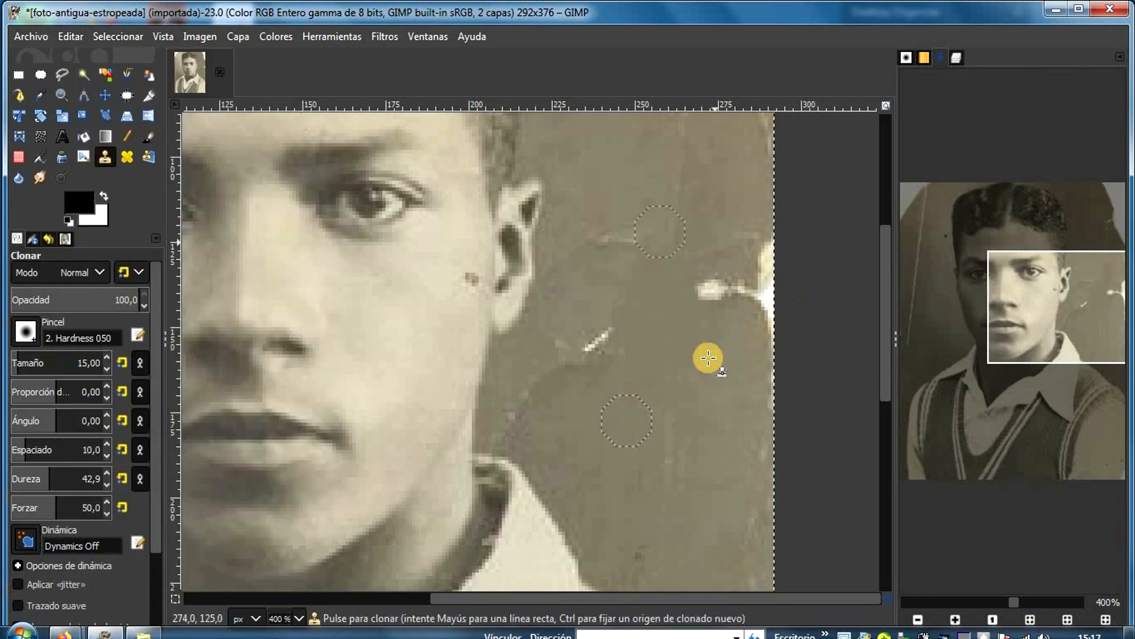
Step: Clone away the rest of the crack out to the photo's edge and the short scratches beside the ear, sampling nearby clean background
ctrl+click(704, 273)
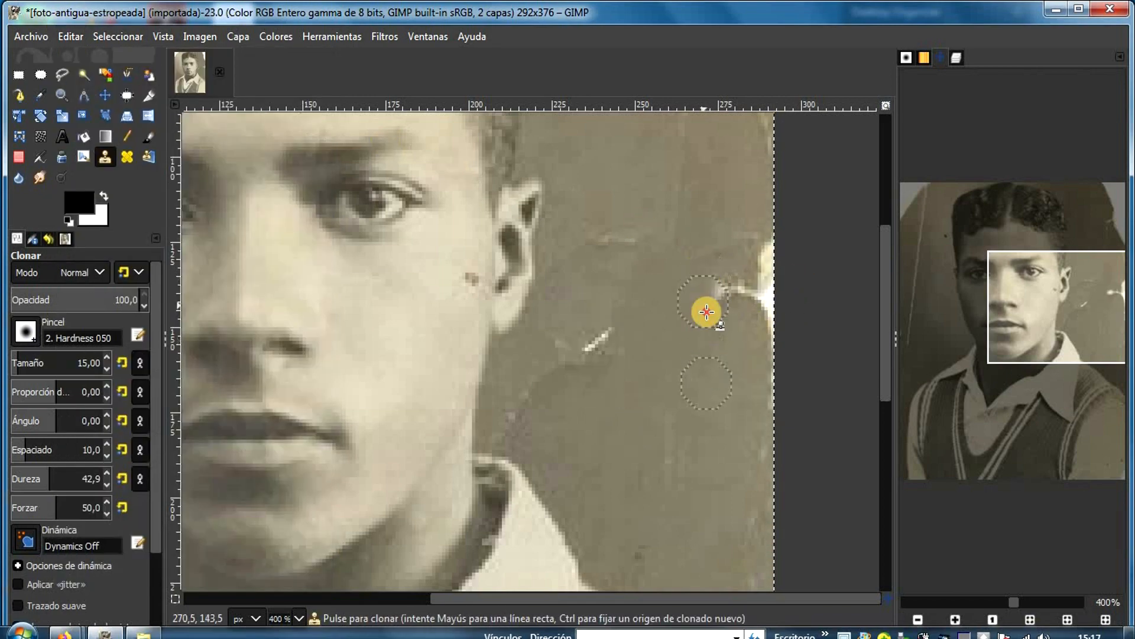
drag(723, 321, 773, 246)
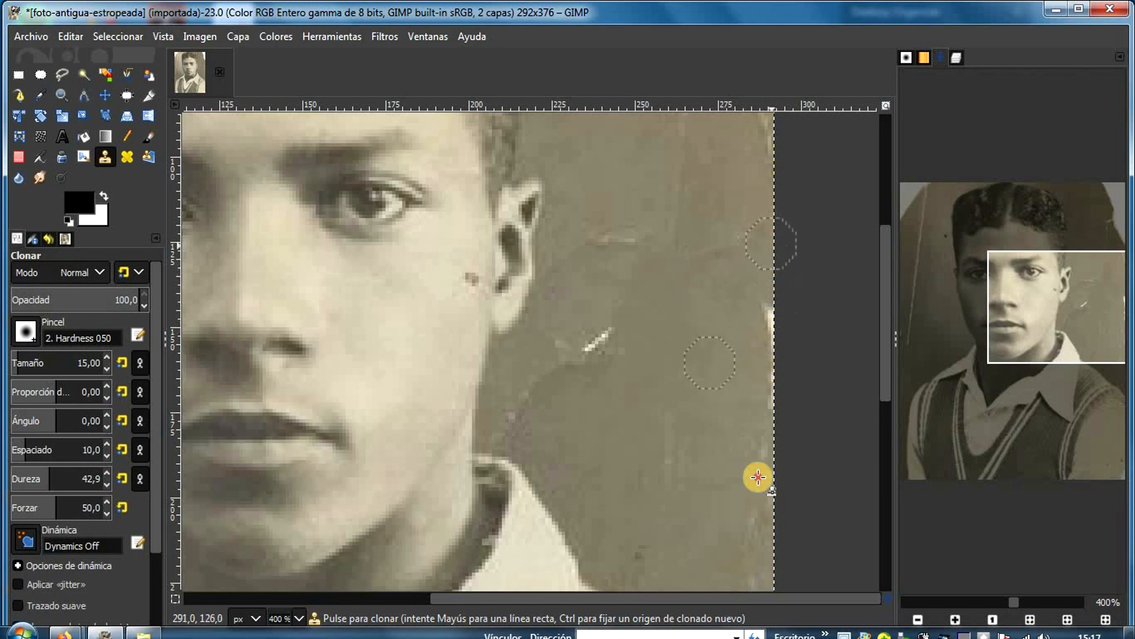
ctrl+click(671, 300)
mouse_move(626, 325)
mouse_down()
mouse_move(603, 329)
mouse_move(598, 344)
mouse_up()
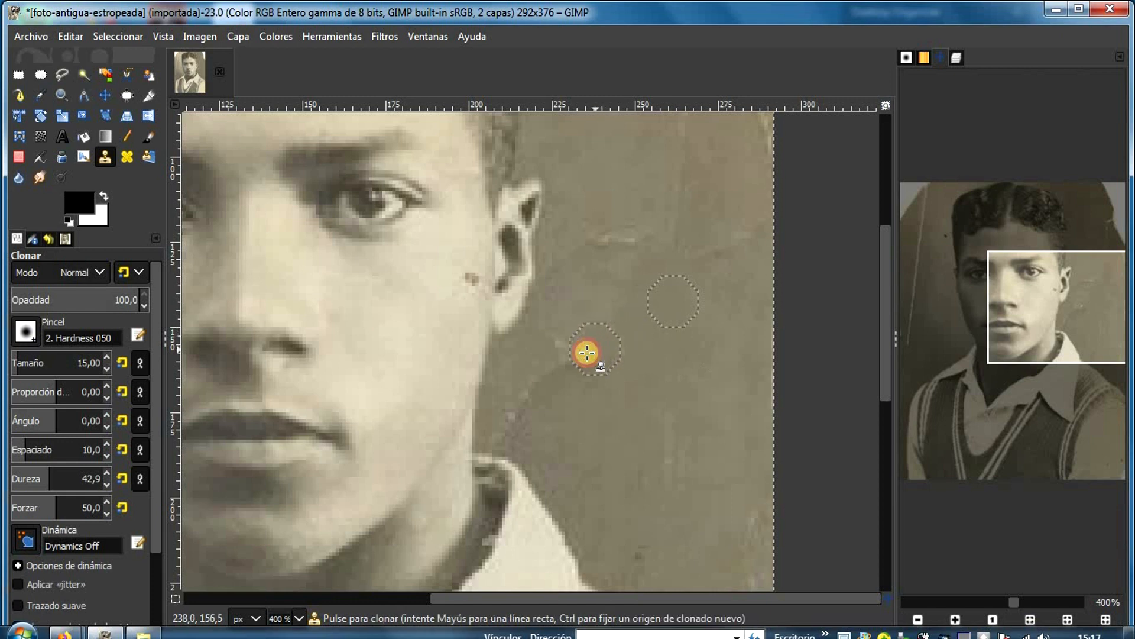
mouse_move(563, 383)
mouse_down()
mouse_move(590, 363)
mouse_move(603, 387)
mouse_up()
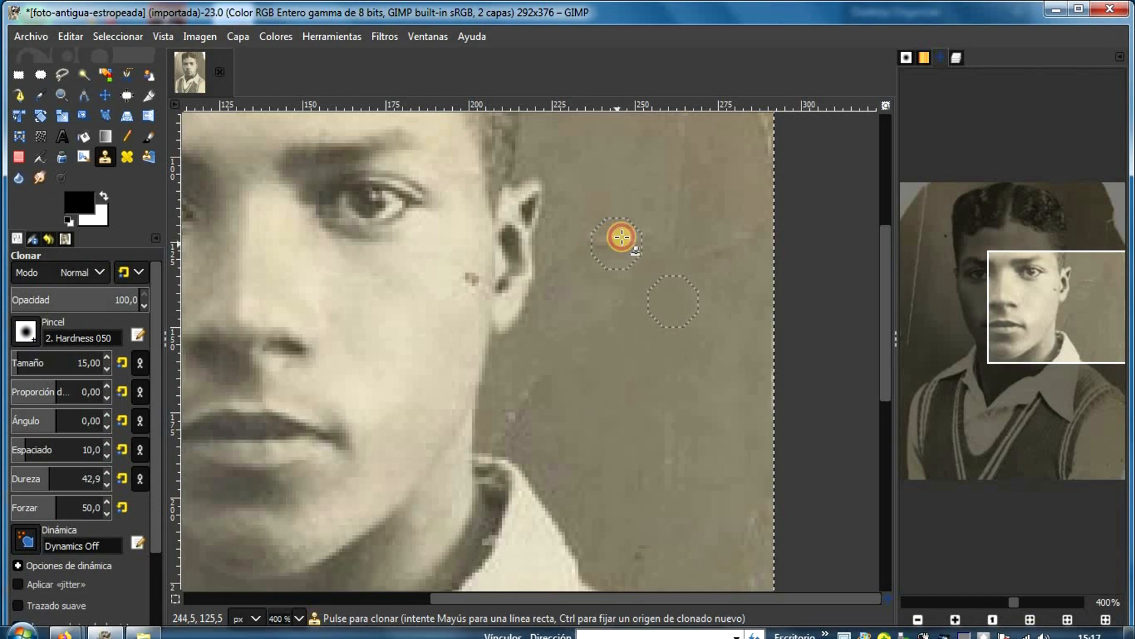
Step: Fill the torn white upper-right corner and remove the thin scratch below it with the Clone tool, sampling the background beneath
scroll(790, 338, up, 5)
scroll(786, 392, up, 1)
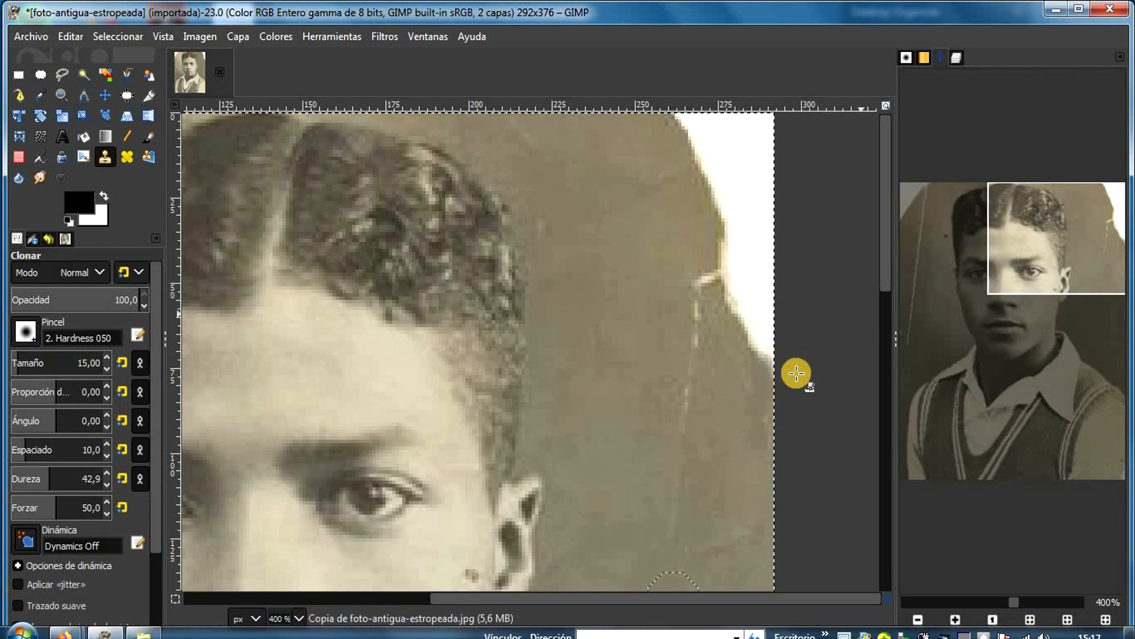
click(768, 380)
drag(766, 336, 751, 290)
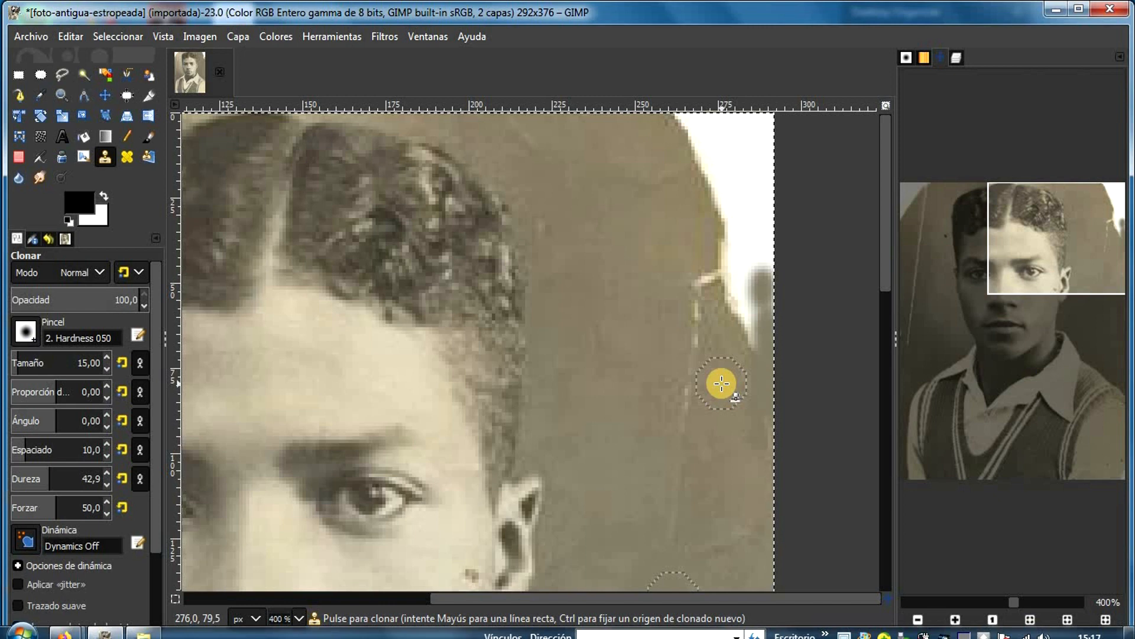
drag(767, 361, 752, 309)
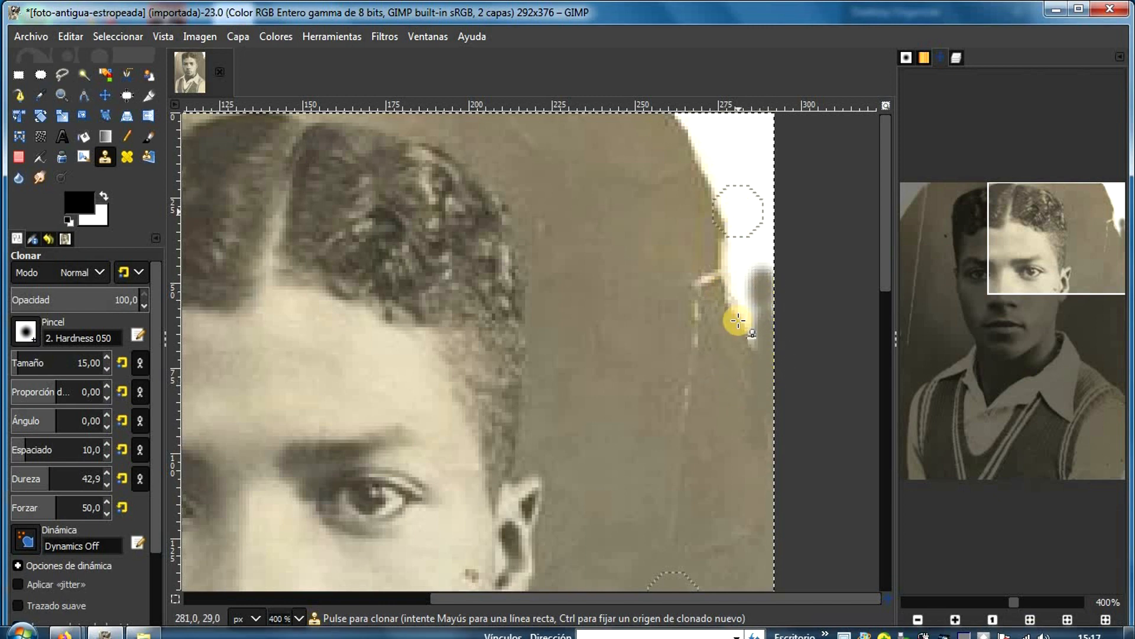
ctrl+click(721, 409)
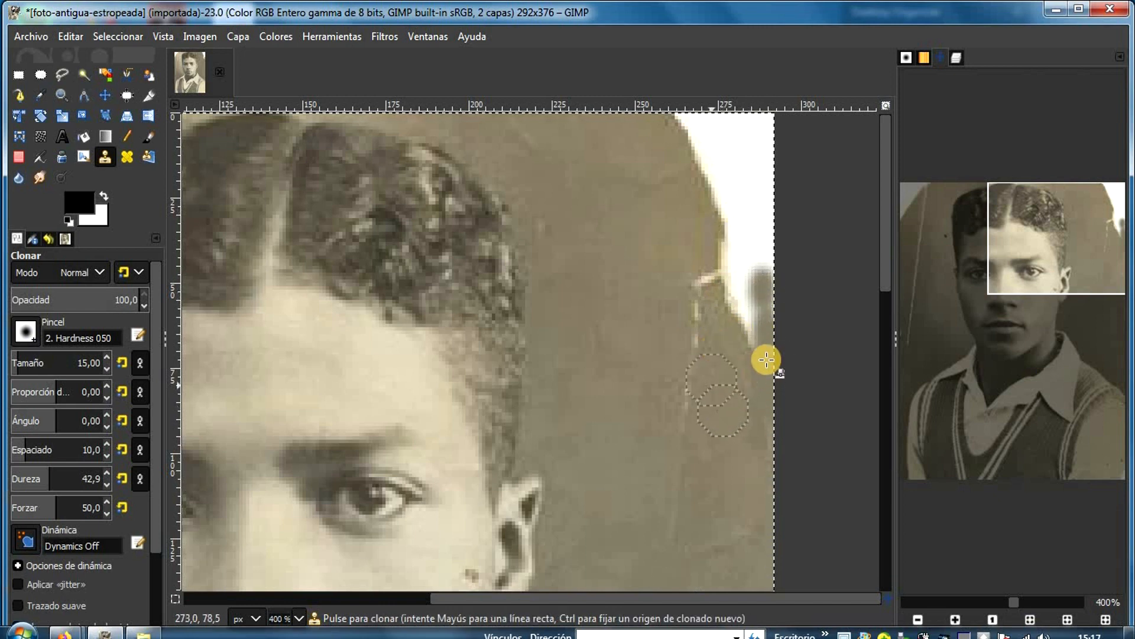
mouse_move(749, 310)
mouse_down()
mouse_move(757, 251)
mouse_move(766, 345)
mouse_move(755, 125)
mouse_move(778, 174)
mouse_move(781, 129)
mouse_move(770, 118)
mouse_move(700, 195)
mouse_move(702, 220)
mouse_move(728, 178)
mouse_move(746, 185)
mouse_move(702, 259)
mouse_move(703, 285)
mouse_move(722, 269)
mouse_move(705, 283)
mouse_move(711, 272)
mouse_move(733, 310)
mouse_move(722, 344)
mouse_move(757, 269)
mouse_move(752, 213)
mouse_move(691, 428)
mouse_move(698, 288)
mouse_move(687, 342)
mouse_move(680, 508)
mouse_move(691, 452)
mouse_move(731, 537)
mouse_up()
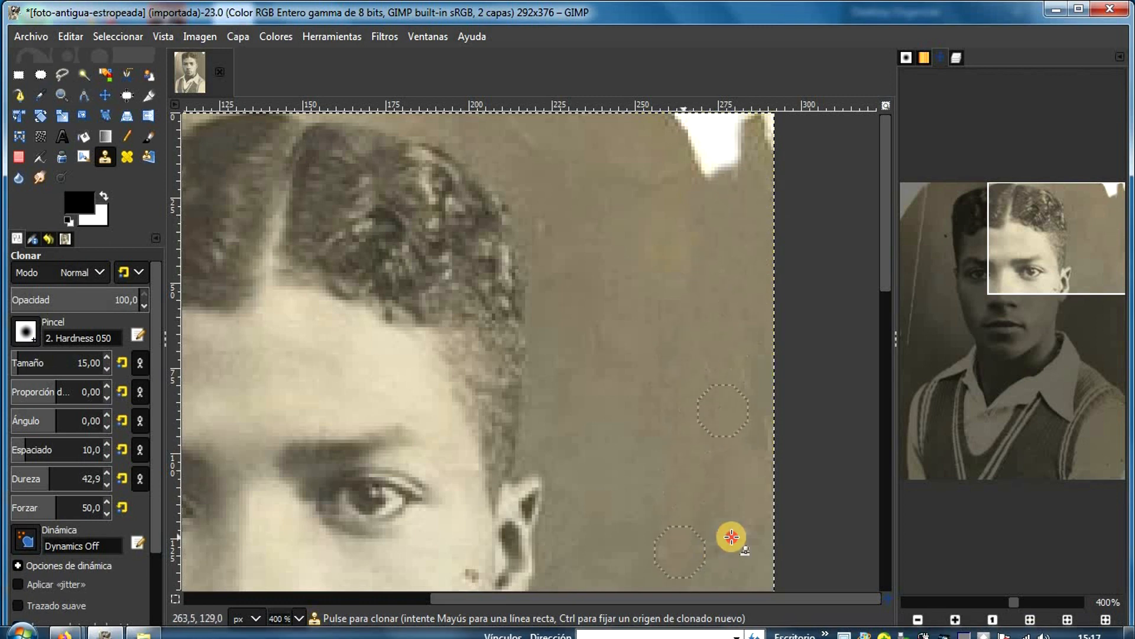
click(641, 502)
click(687, 218)
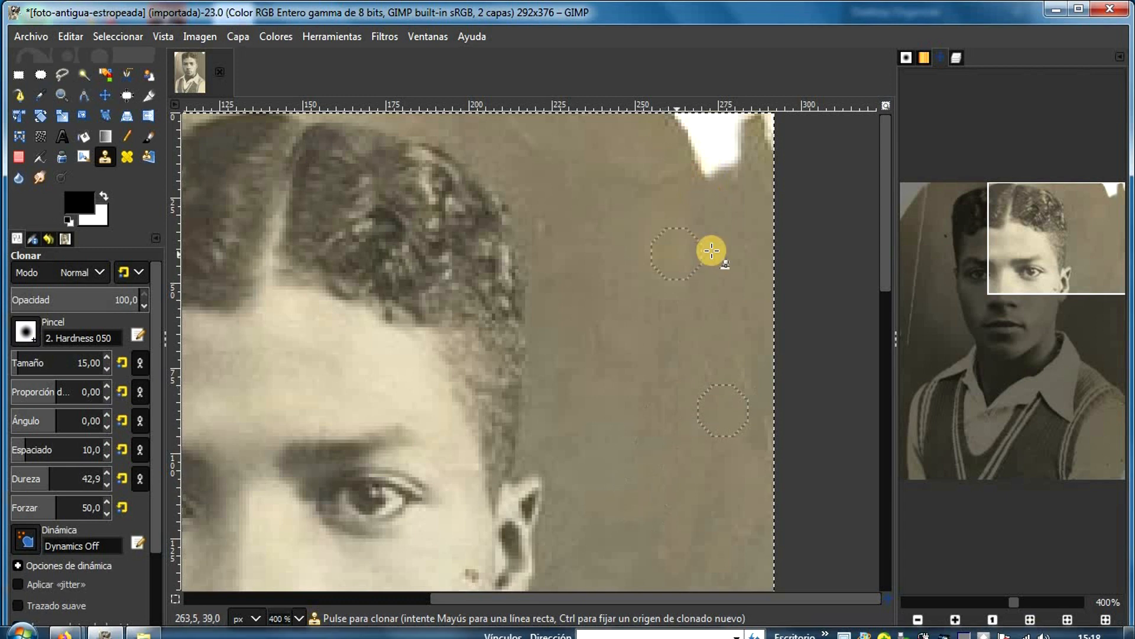
mouse_move(721, 162)
mouse_down()
mouse_move(698, 144)
mouse_move(683, 177)
mouse_move(660, 124)
mouse_move(811, 114)
mouse_move(649, 114)
mouse_move(770, 114)
mouse_move(692, 138)
mouse_move(798, 123)
mouse_move(680, 151)
mouse_move(723, 171)
mouse_move(712, 202)
mouse_move(812, 135)
mouse_move(755, 154)
mouse_up()
ctrl+click(749, 424)
ctrl+click(711, 385)
Step: Clone background over the lower end of the long scratch above the left shoulder, sampling the clean area beside it
scroll(733, 340, down, 10)
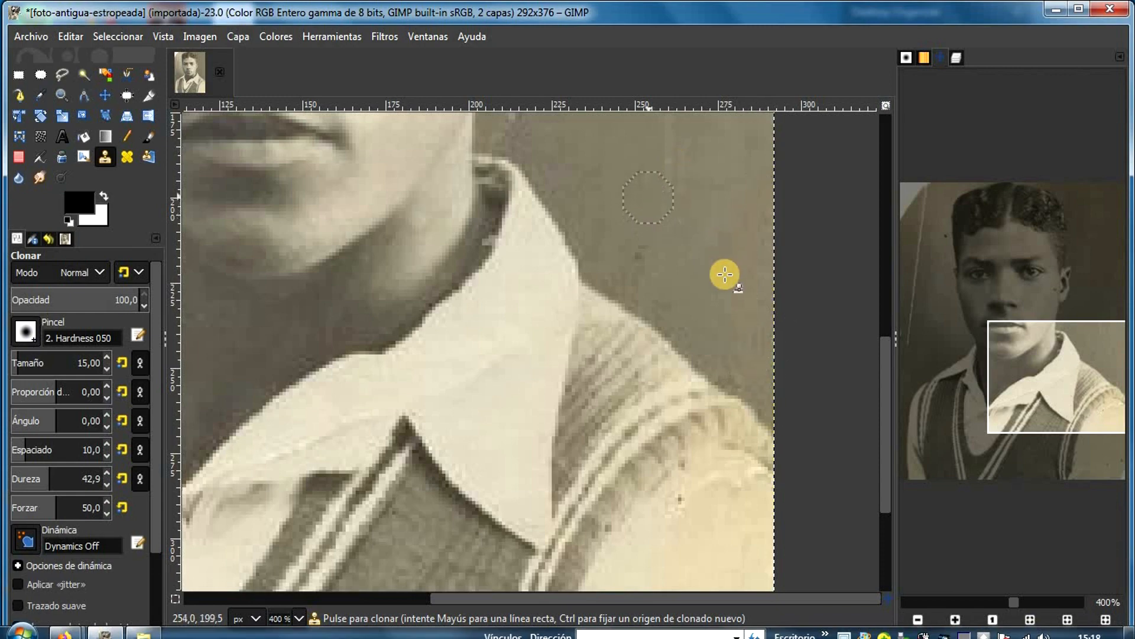
drag(1068, 349, 919, 226)
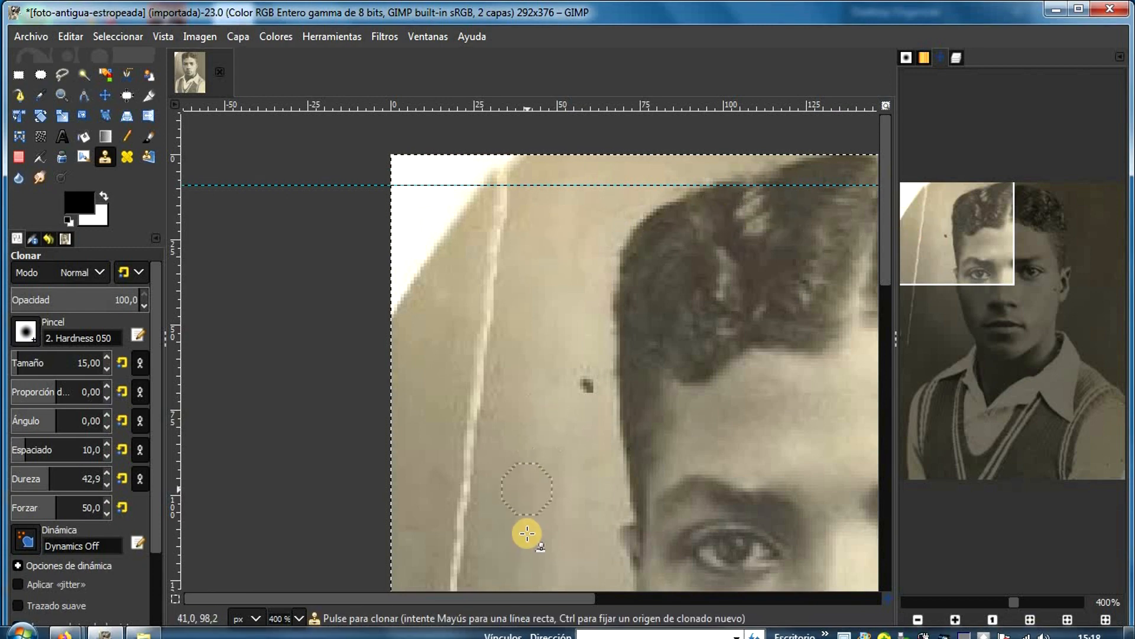
scroll(459, 246, down, 10)
scroll(462, 240, up, 3)
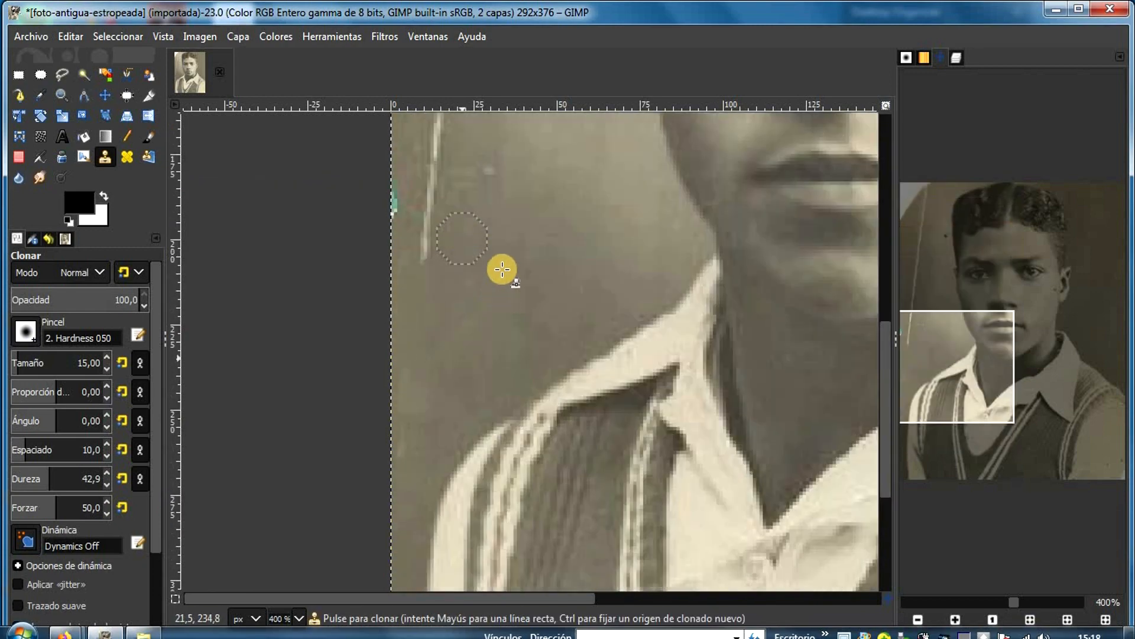
ctrl+click(502, 269)
click(429, 244)
mouse_move(424, 257)
mouse_down()
mouse_move(434, 214)
mouse_move(413, 223)
mouse_move(461, 241)
mouse_up()
Step: Clone background over most of the torn white upper-left corner of the photo, sampling the clean area below it
scroll(449, 225, up, 10)
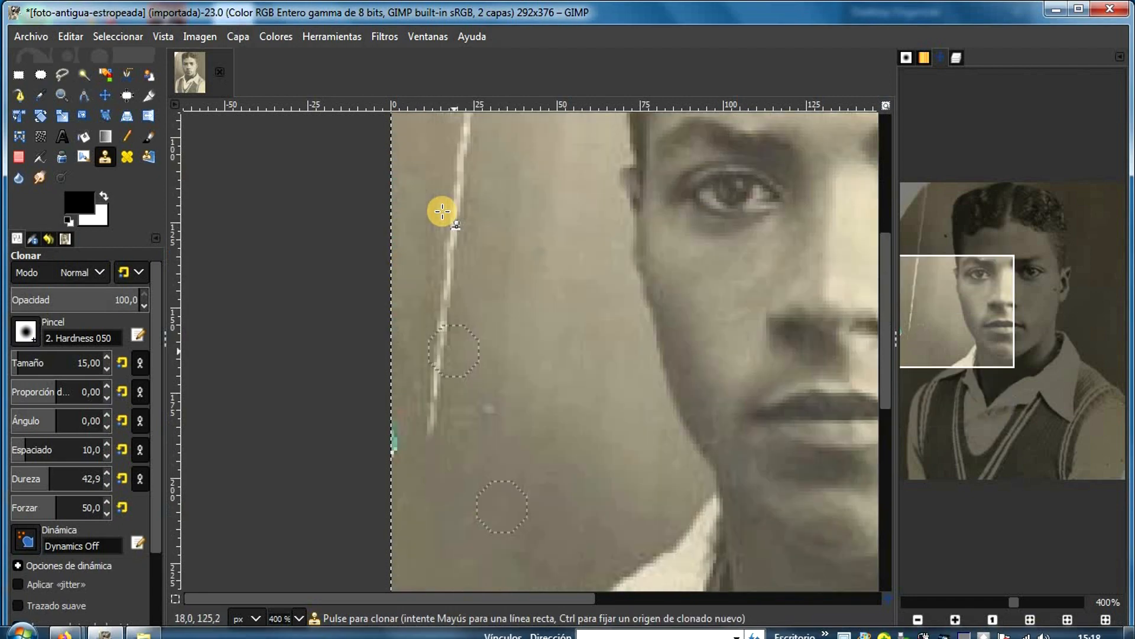
mouse_move(429, 165)
mouse_down()
mouse_move(436, 273)
mouse_move(478, 171)
mouse_move(442, 214)
mouse_move(439, 171)
mouse_move(441, 189)
mouse_up()
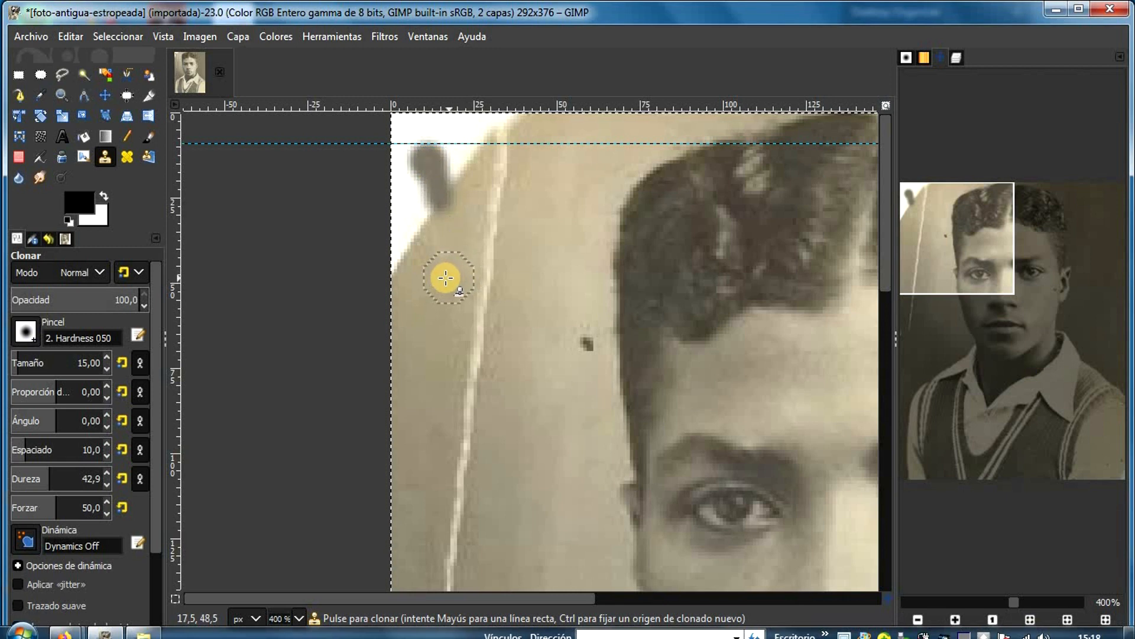
mouse_move(436, 263)
mouse_down()
mouse_move(433, 207)
mouse_move(410, 237)
mouse_move(406, 228)
mouse_move(383, 240)
mouse_move(426, 142)
mouse_move(373, 229)
mouse_move(419, 180)
mouse_move(397, 158)
mouse_move(422, 126)
mouse_move(391, 90)
mouse_move(465, 93)
mouse_move(395, 129)
mouse_move(408, 113)
mouse_move(384, 142)
mouse_move(445, 128)
mouse_move(472, 112)
mouse_move(341, 134)
mouse_move(448, 117)
mouse_move(381, 123)
mouse_up()
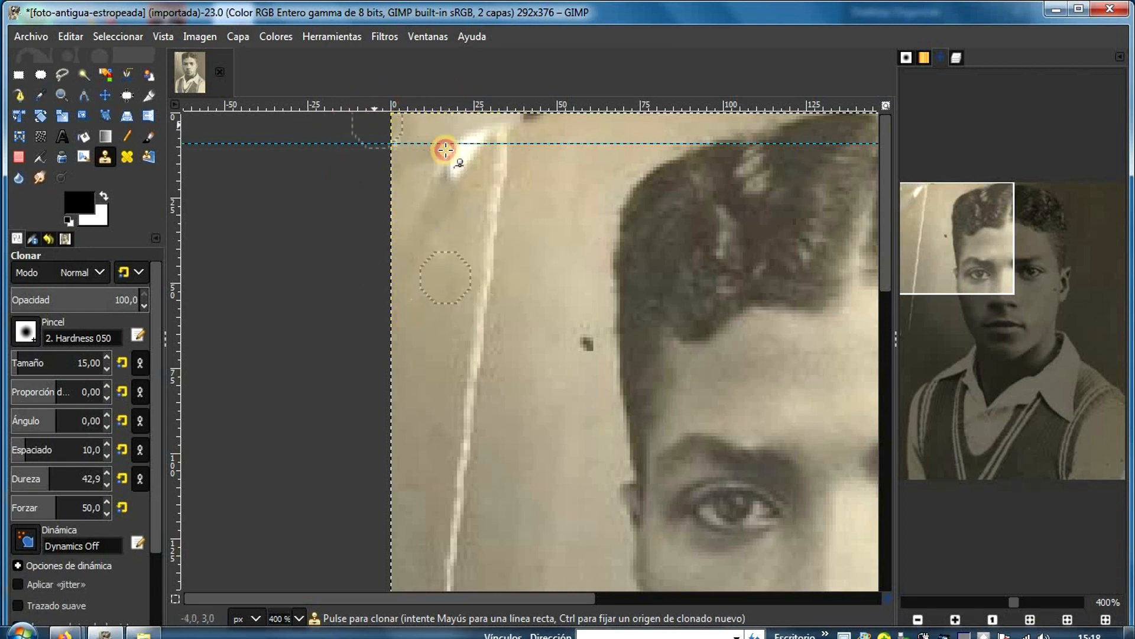
Step: Clone away the leftover white patches in the upper-left corner and the top end of the long scratch, sampling background near the hair
ctrl+click(549, 182)
drag(437, 119, 491, 126)
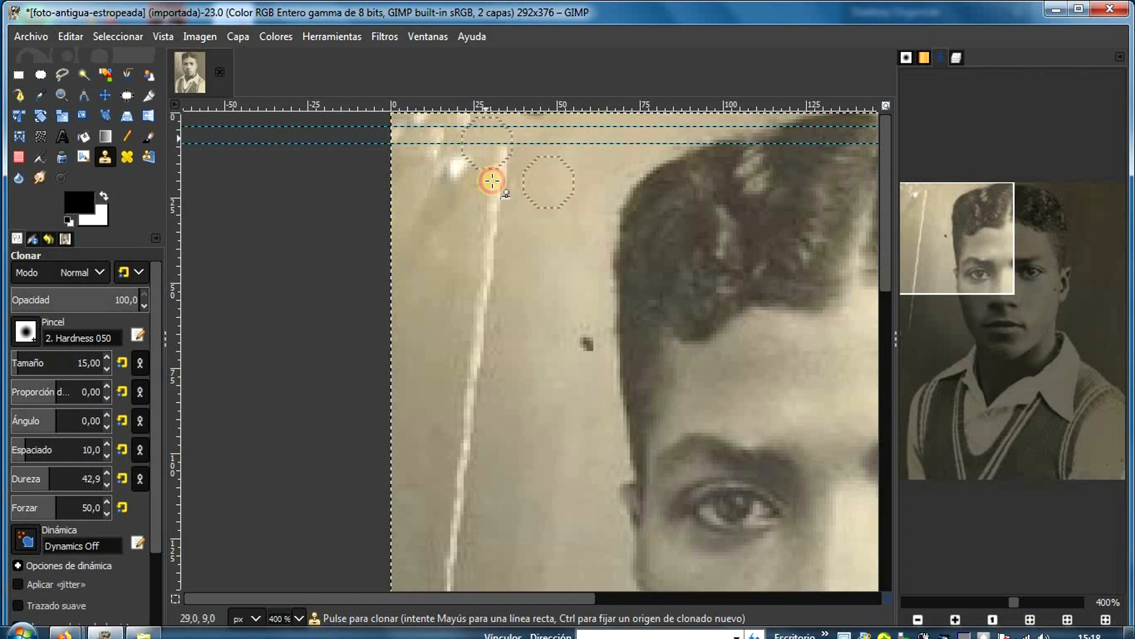
mouse_move(525, 161)
mouse_down()
mouse_move(478, 159)
mouse_move(536, 177)
mouse_move(452, 184)
mouse_move(532, 185)
mouse_move(416, 216)
mouse_move(467, 222)
mouse_move(449, 219)
mouse_move(509, 163)
mouse_up()
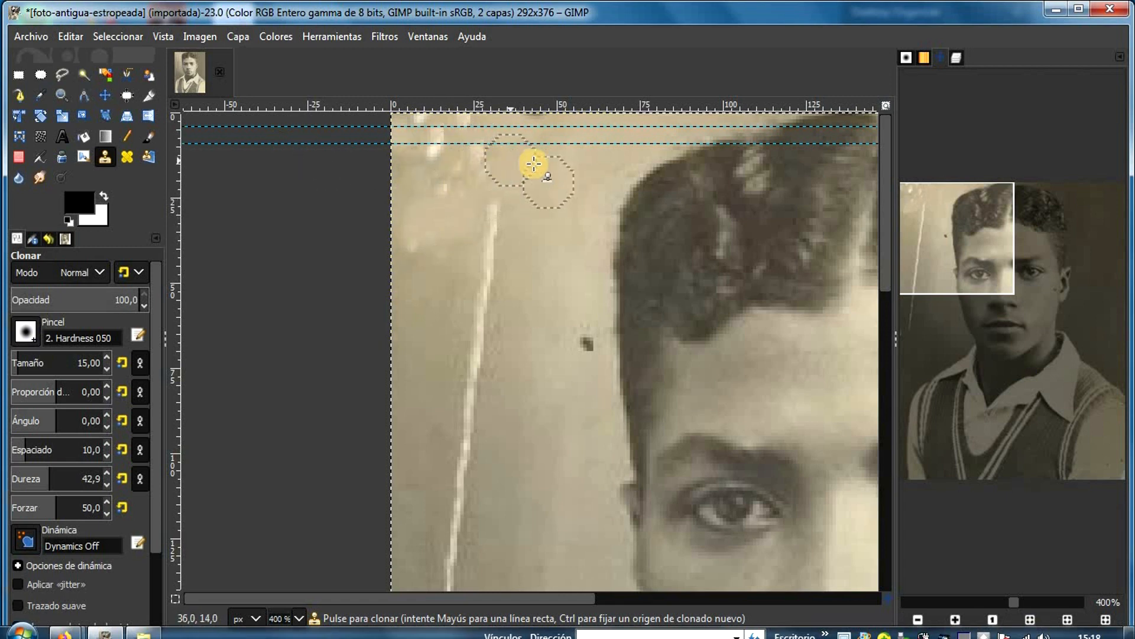
ctrl+click(551, 158)
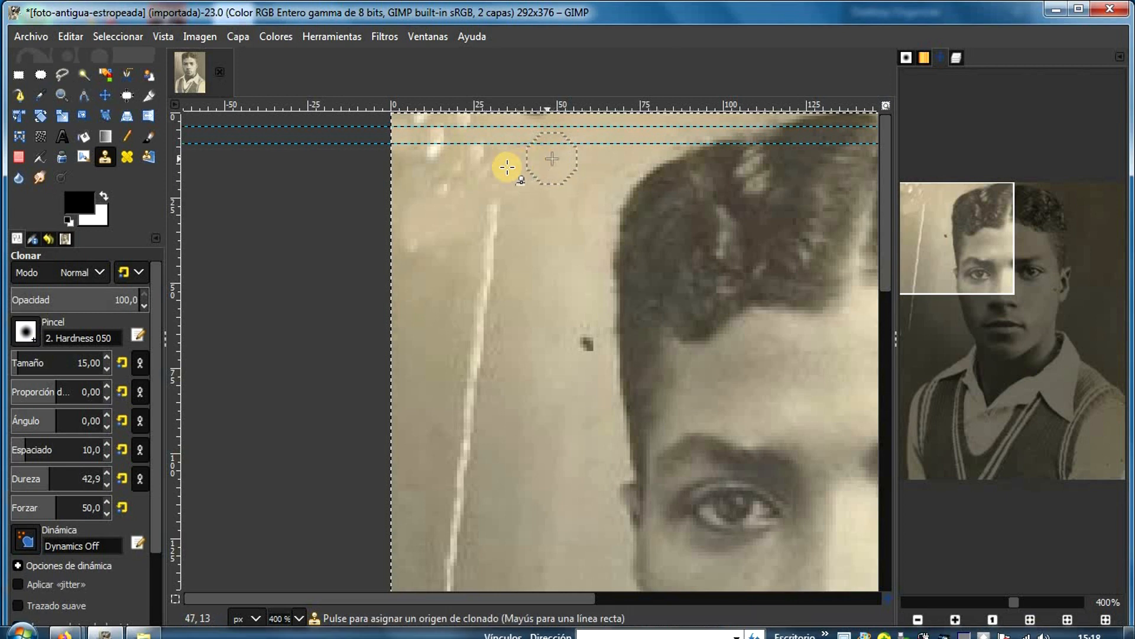
mouse_move(428, 172)
mouse_down()
mouse_move(467, 162)
mouse_move(400, 188)
mouse_move(436, 137)
mouse_move(404, 123)
mouse_move(469, 107)
mouse_move(469, 122)
mouse_move(391, 127)
mouse_up()
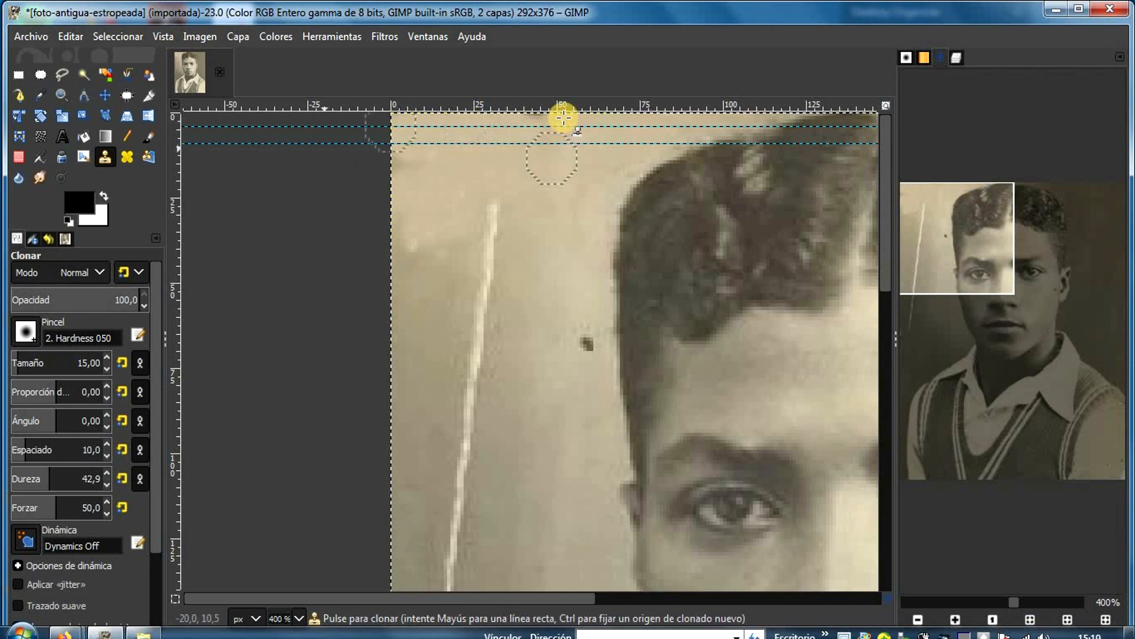
mouse_move(532, 117)
mouse_down()
mouse_move(514, 242)
mouse_move(527, 277)
mouse_up()
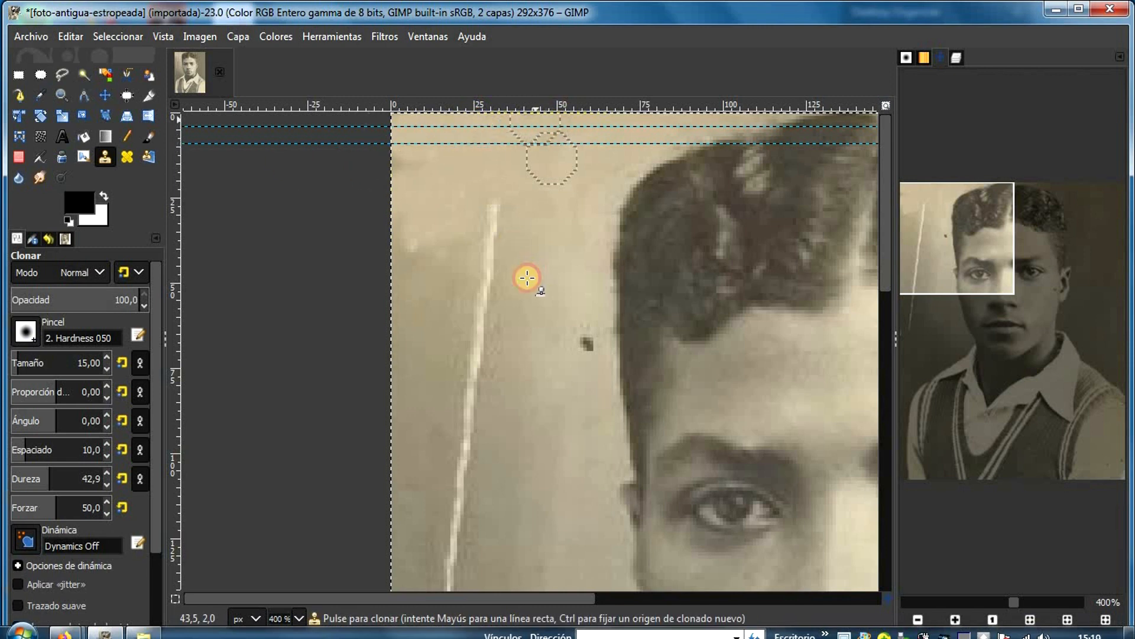
Step: Clone away the long scratch from forehead height down to the ear and the dark spot beside the hair, sampling adjacent background
ctrl+click(542, 247)
click(492, 210)
click(492, 233)
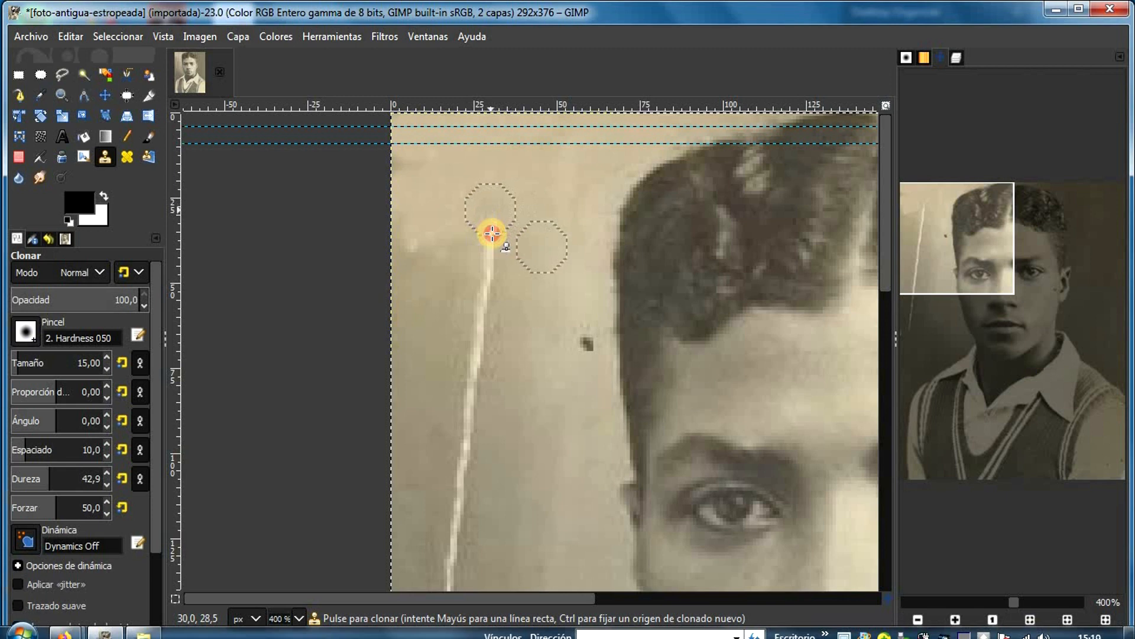
mouse_move(477, 281)
mouse_down()
mouse_move(483, 304)
mouse_move(449, 398)
mouse_move(461, 406)
mouse_move(478, 371)
mouse_move(477, 396)
mouse_move(454, 360)
mouse_move(453, 286)
mouse_move(407, 249)
mouse_up()
ctrl+click(534, 359)
click(581, 344)
mouse_move(484, 411)
mouse_down()
mouse_move(462, 452)
mouse_move(443, 571)
mouse_up()
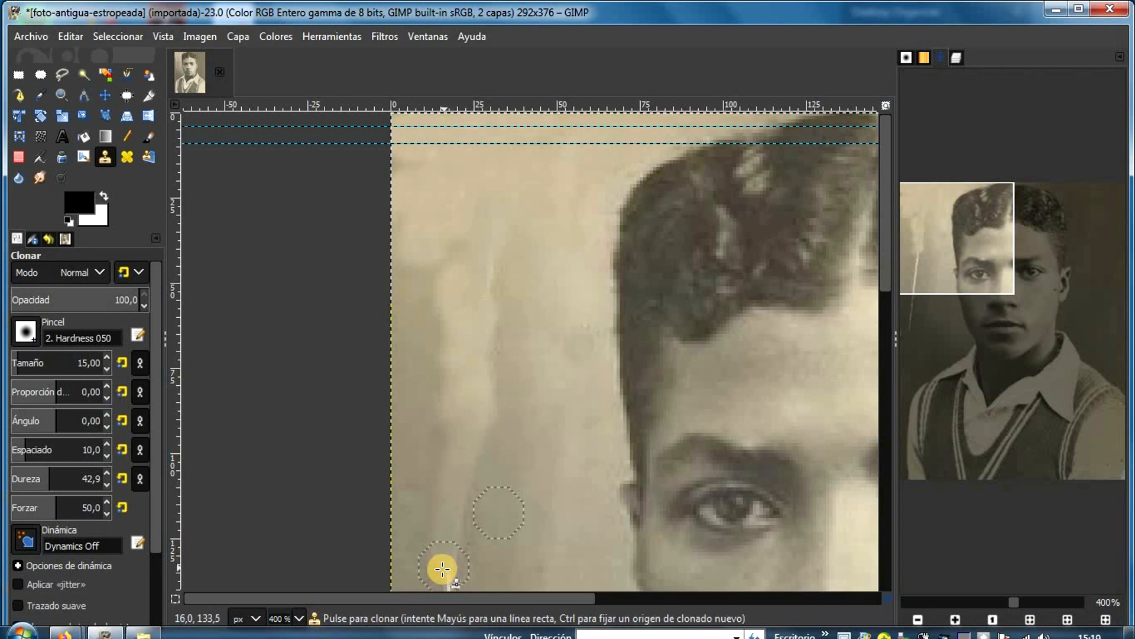
Step: Clone over the greenish mark at the photo's left edge and the remaining lower part of the long scratch, sampling nearby background
scroll(418, 248, down, 5)
drag(396, 252, 379, 286)
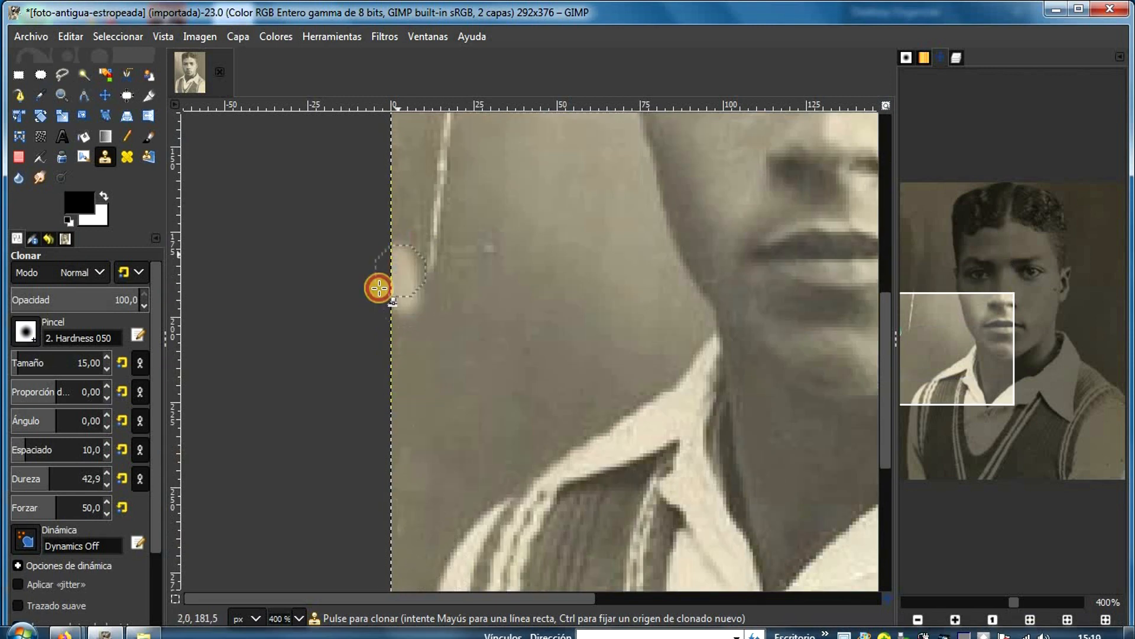
ctrl+click(396, 310)
mouse_move(398, 243)
mouse_down()
mouse_move(388, 327)
mouse_move(421, 277)
mouse_move(425, 246)
mouse_move(429, 256)
mouse_move(434, 170)
mouse_up()
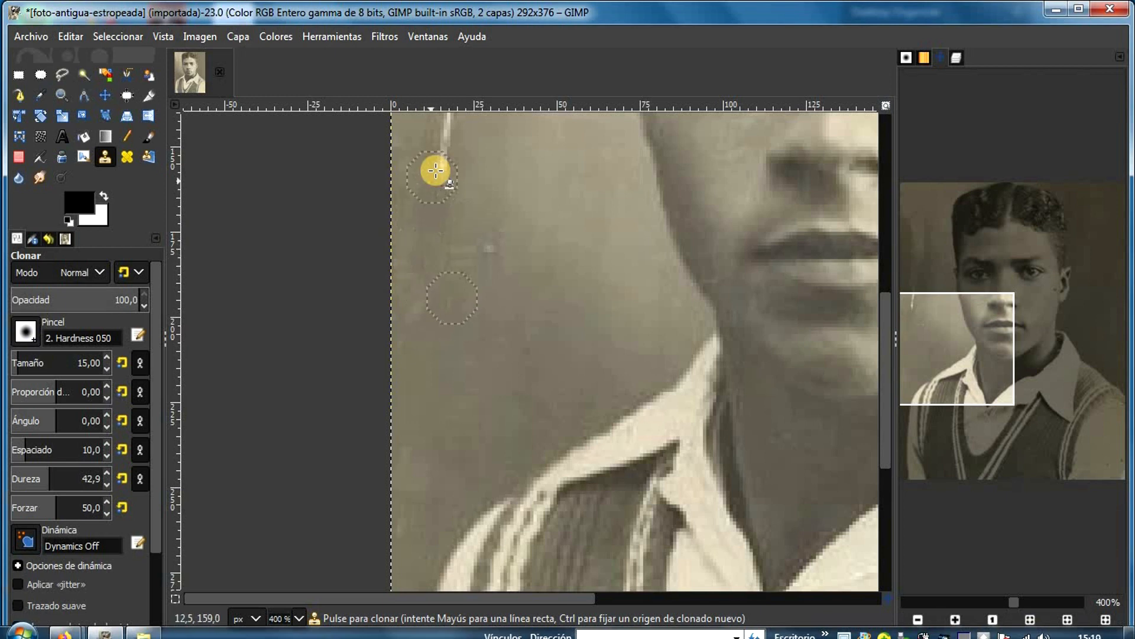
scroll(423, 355, up, 5)
ctrl+click(423, 360)
mouse_move(444, 476)
mouse_down()
mouse_move(439, 534)
mouse_move(463, 441)
mouse_up()
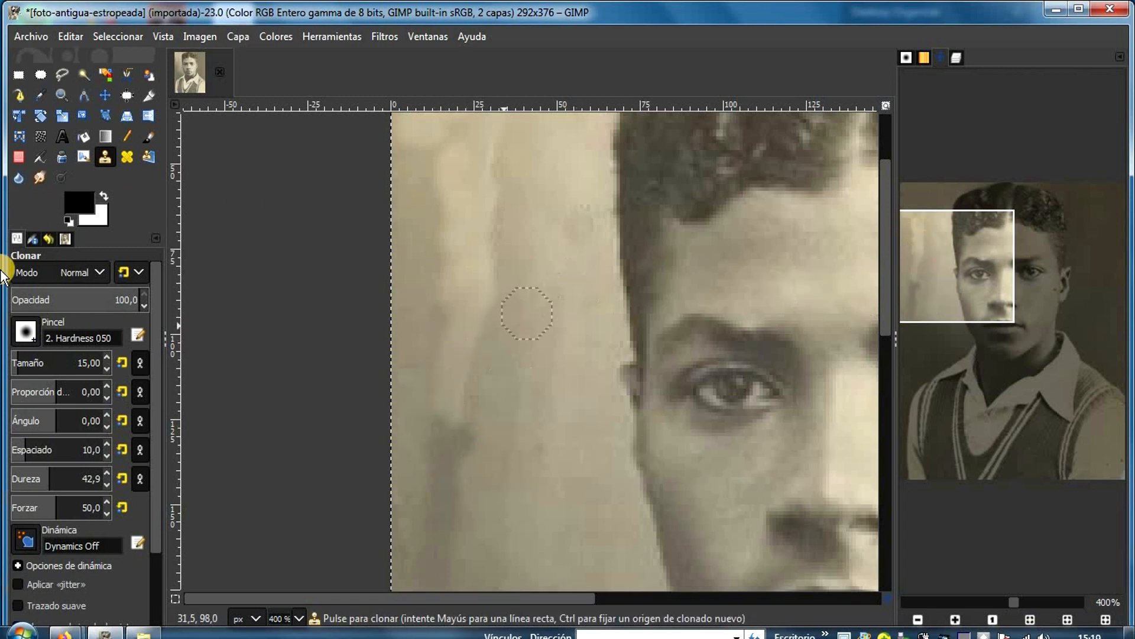
Step: Even out the blotchy cloned streaks in the background left of the head with the Heal tool, sampling smooth background nearby
click(127, 155)
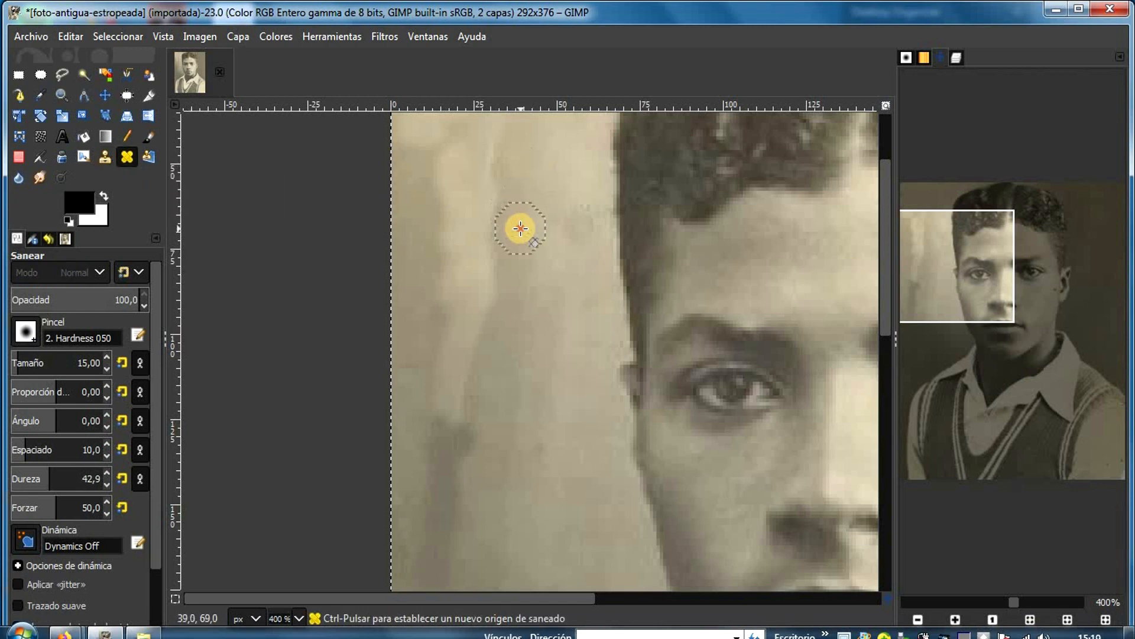
ctrl+click(499, 190)
mouse_move(472, 228)
mouse_down()
mouse_move(431, 214)
mouse_move(455, 126)
mouse_move(475, 129)
mouse_move(425, 175)
mouse_up()
mouse_move(463, 132)
mouse_down()
mouse_move(462, 179)
mouse_move(497, 147)
mouse_move(481, 243)
mouse_move(446, 361)
mouse_up()
mouse_move(469, 294)
mouse_down()
mouse_move(418, 436)
mouse_move(419, 358)
mouse_move(395, 374)
mouse_up()
mouse_move(443, 240)
mouse_down()
mouse_move(431, 261)
mouse_move(426, 185)
mouse_move(385, 200)
mouse_move(433, 247)
mouse_move(408, 296)
mouse_move(476, 293)
mouse_move(454, 385)
mouse_move(474, 410)
mouse_move(420, 454)
mouse_move(381, 431)
mouse_move(395, 375)
mouse_move(464, 410)
mouse_move(382, 474)
mouse_move(461, 487)
mouse_move(421, 527)
mouse_up()
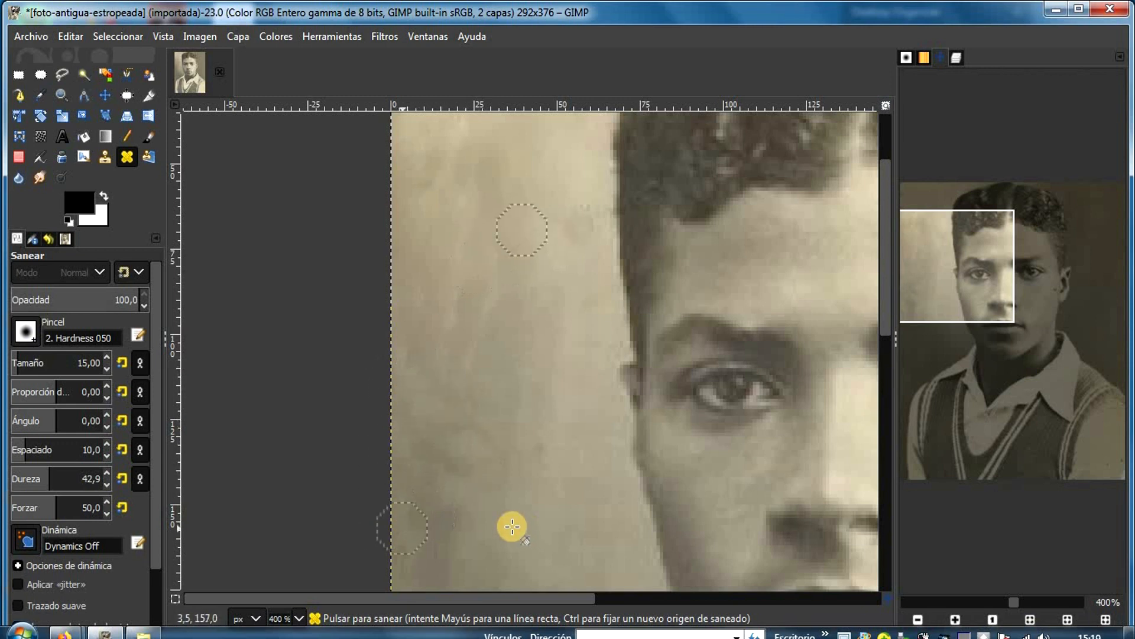
Step: Heal the remaining uneven patches in the background beside the cheek and out to the photo's left edge
mouse_move(505, 518)
mouse_down()
mouse_move(381, 540)
mouse_move(471, 548)
mouse_move(388, 588)
mouse_move(440, 566)
mouse_up()
scroll(416, 368, down, 5)
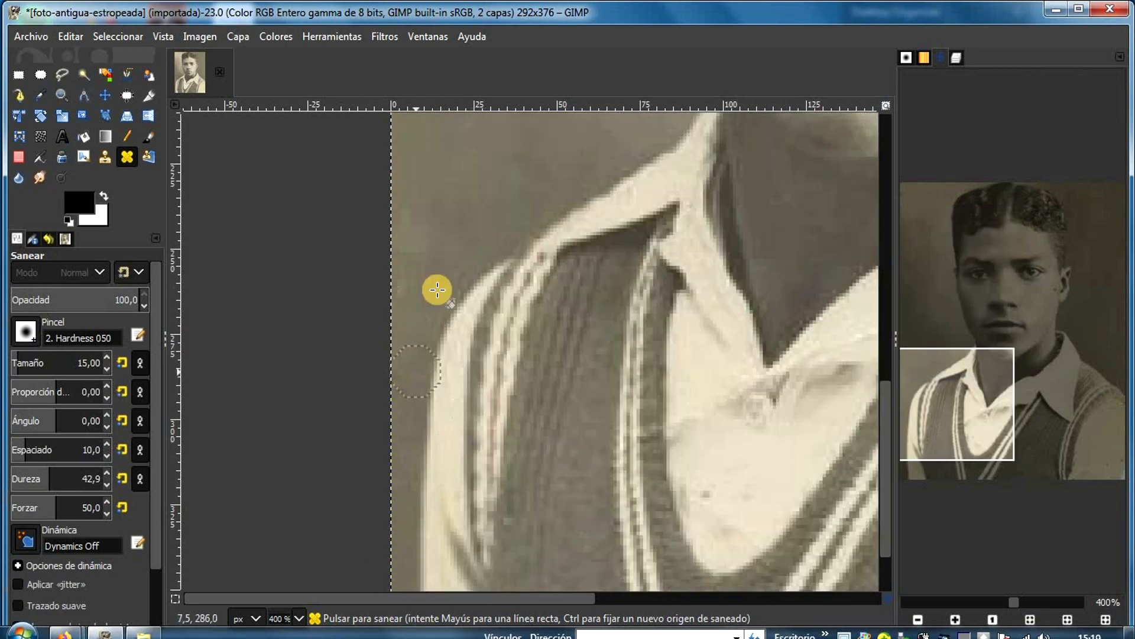
scroll(436, 286, up, 7)
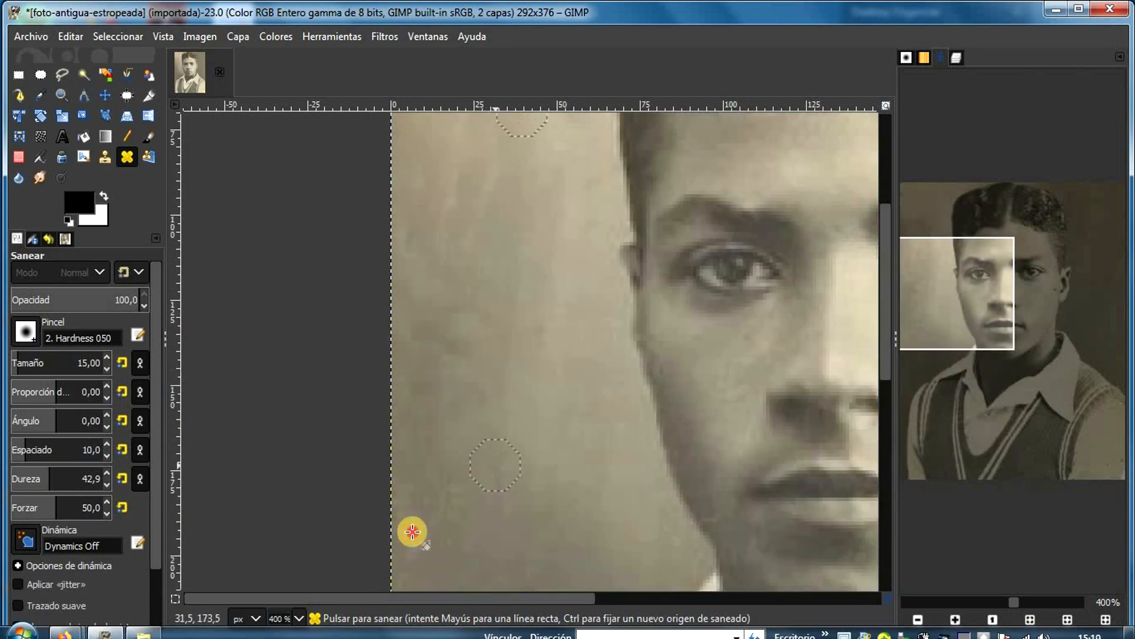
click(514, 476)
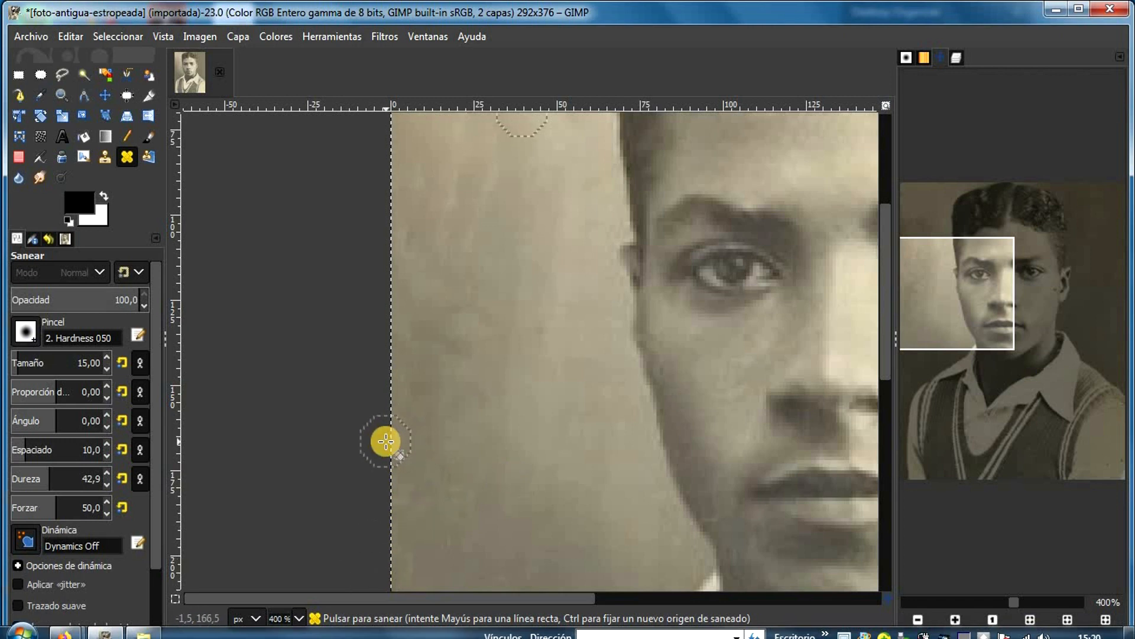
scroll(497, 382, up, 5)
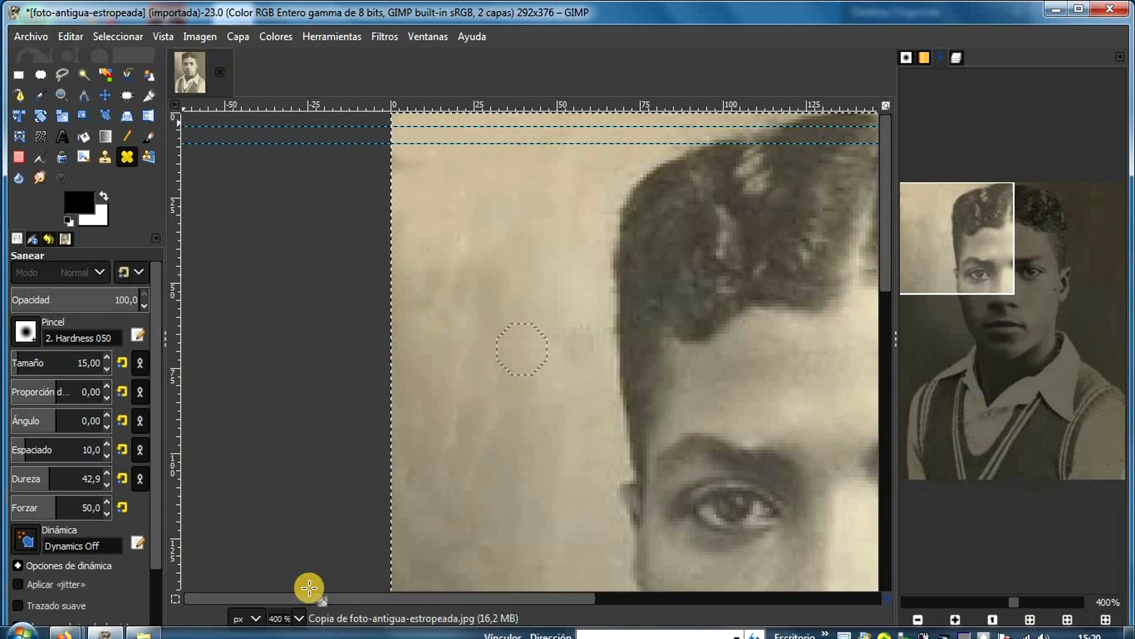
Step: View the whole restored portrait at 100 % zoom
click(299, 618)
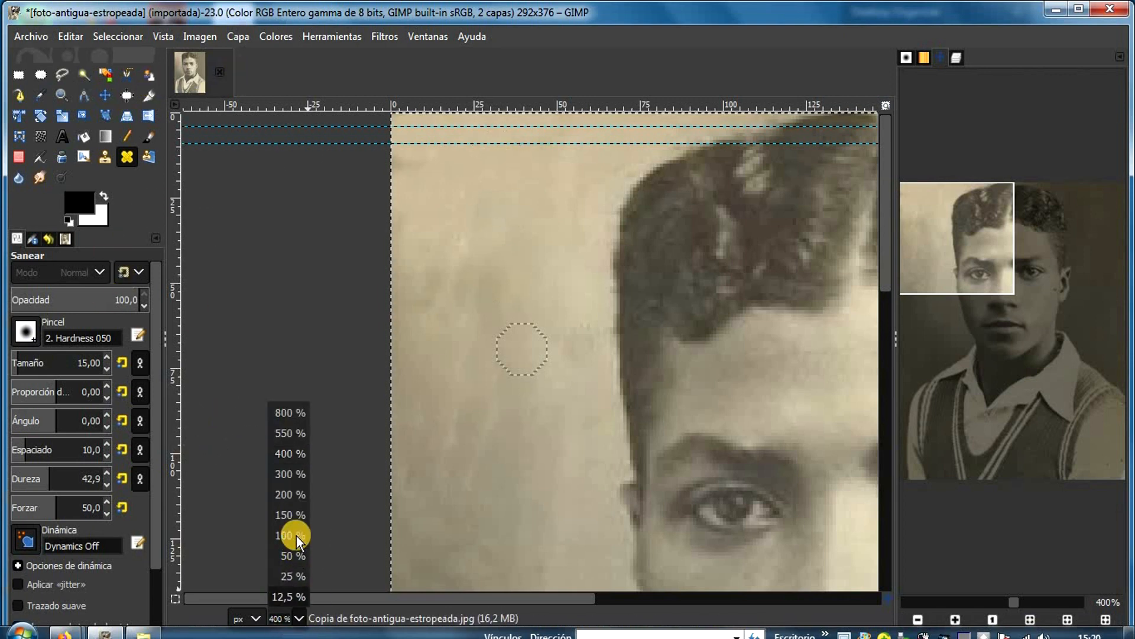
click(294, 535)
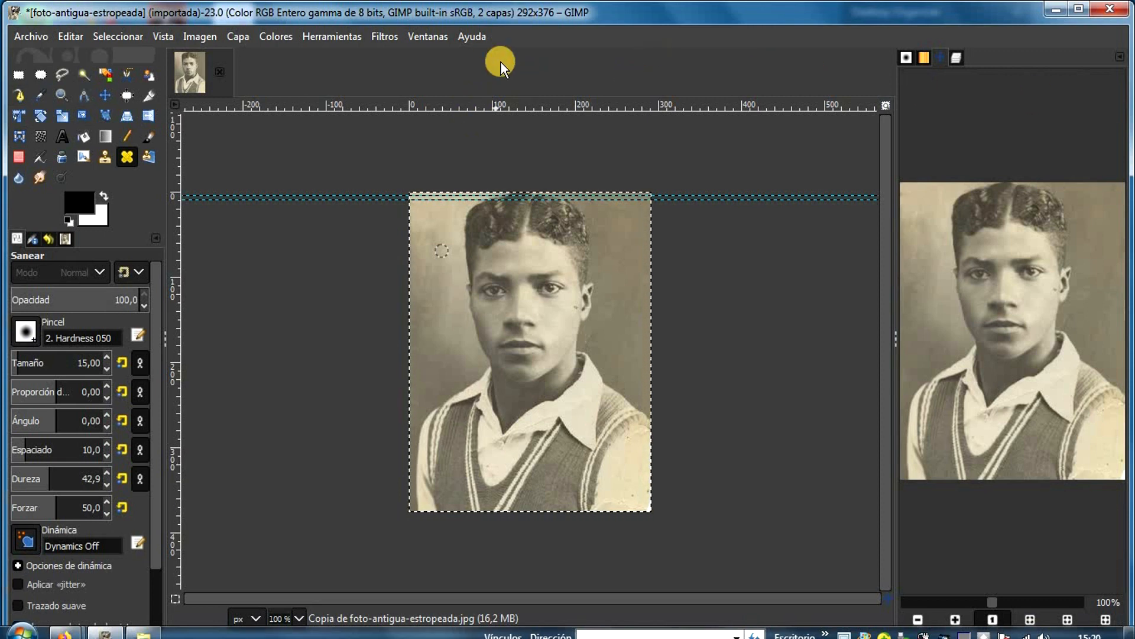
click(426, 32)
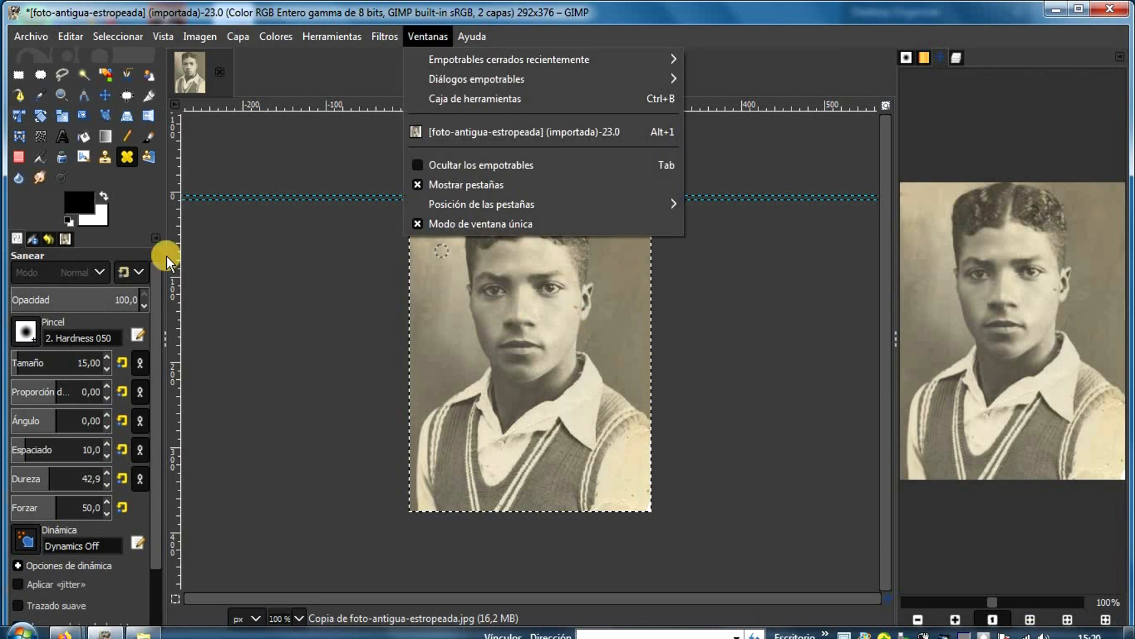
click(307, 238)
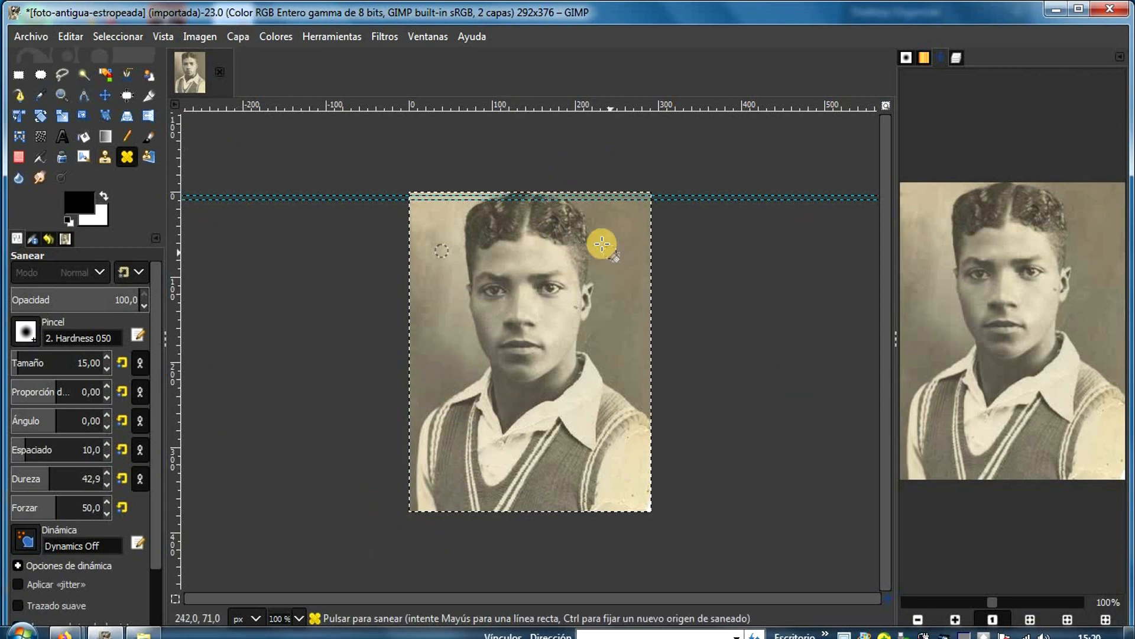
Step: Save the image as foto-antigua-estropeadaret.xcf in the 05_HERRAMIENTA CLONAR folder
click(41, 39)
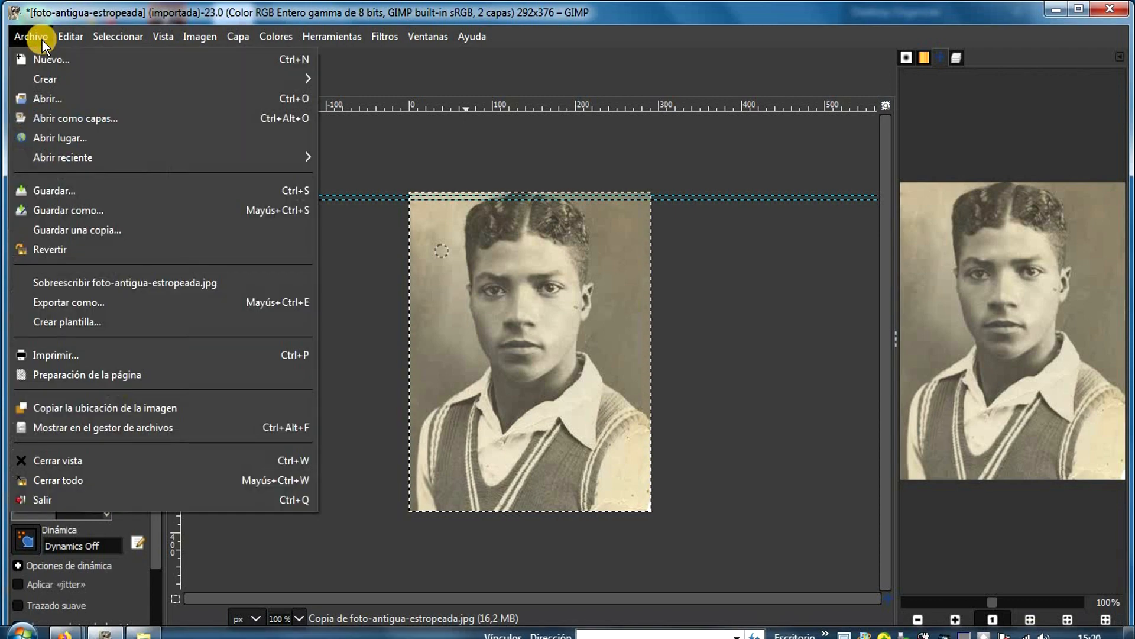
click(73, 214)
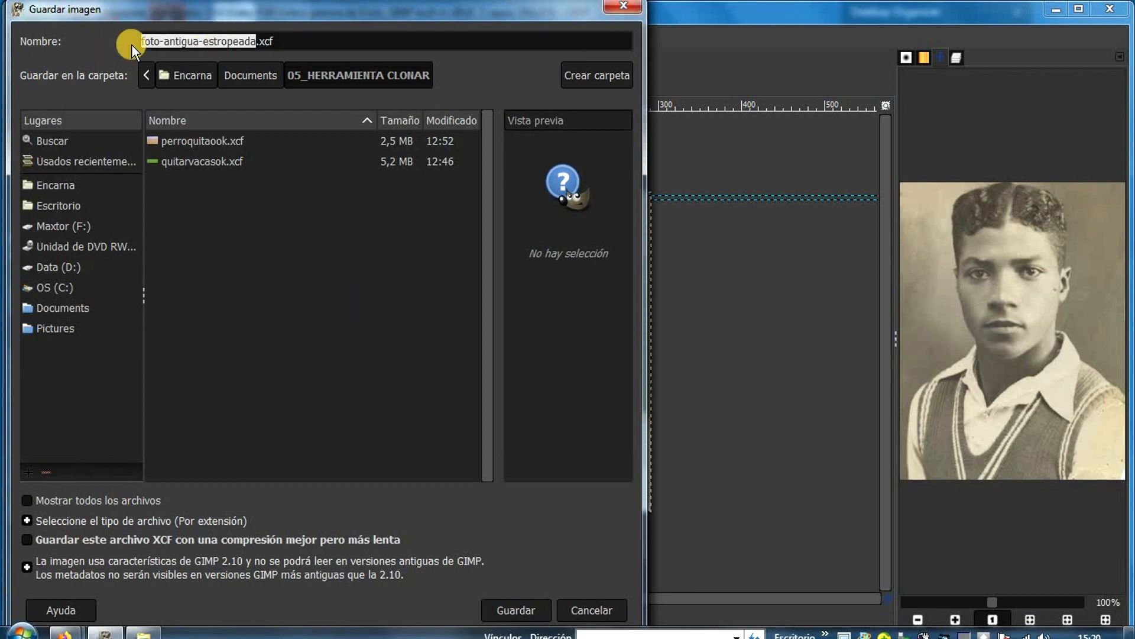
click(252, 40)
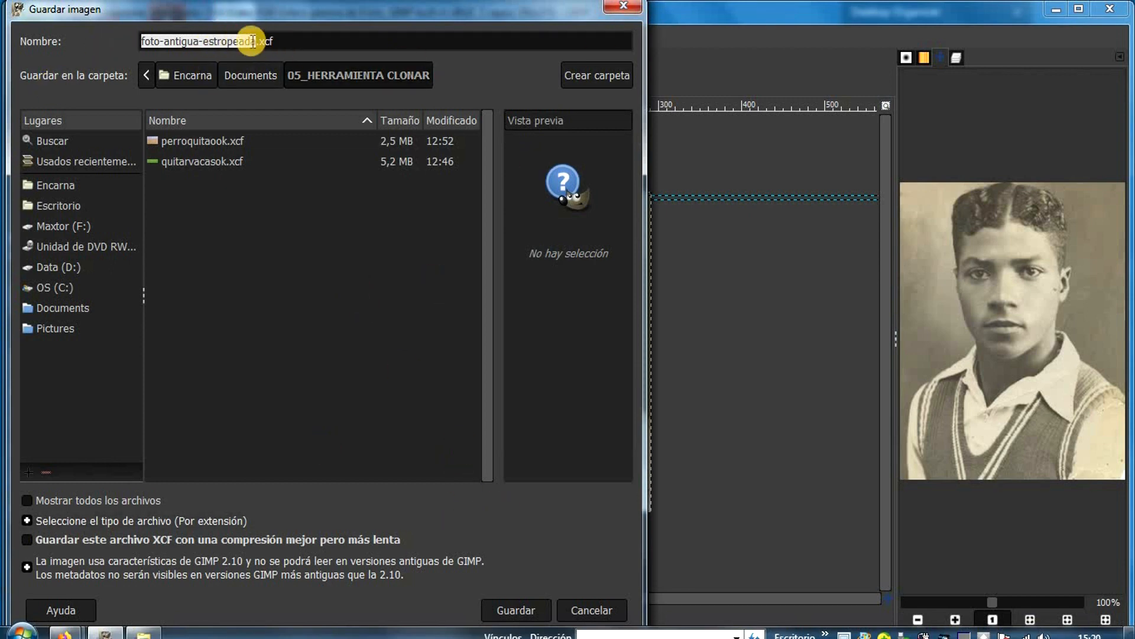
click(403, 68)
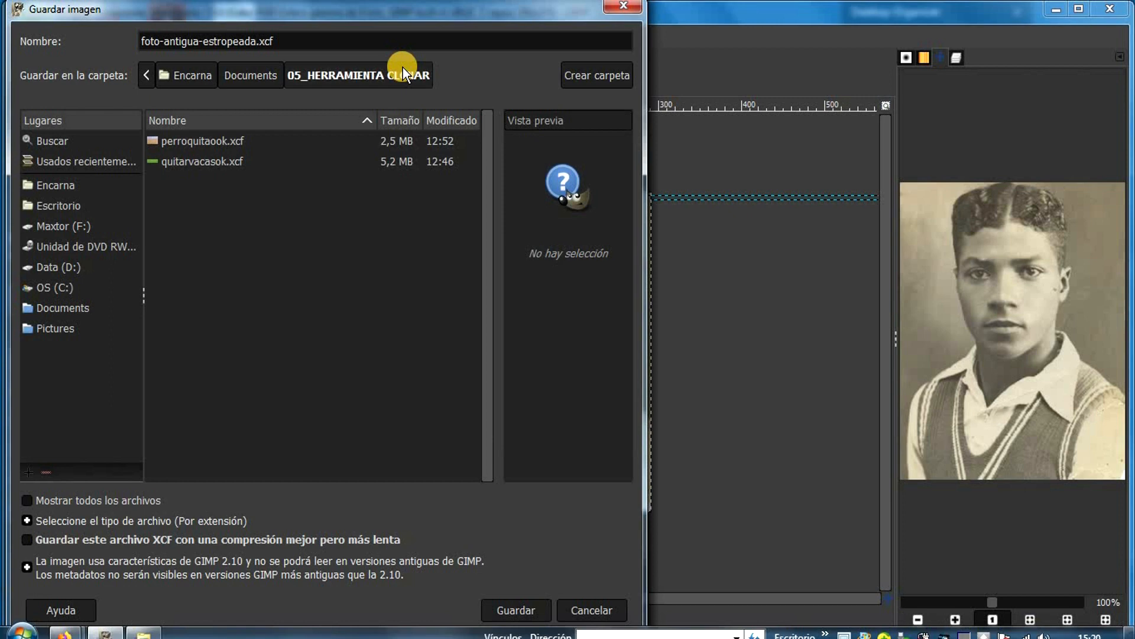
text(ret)
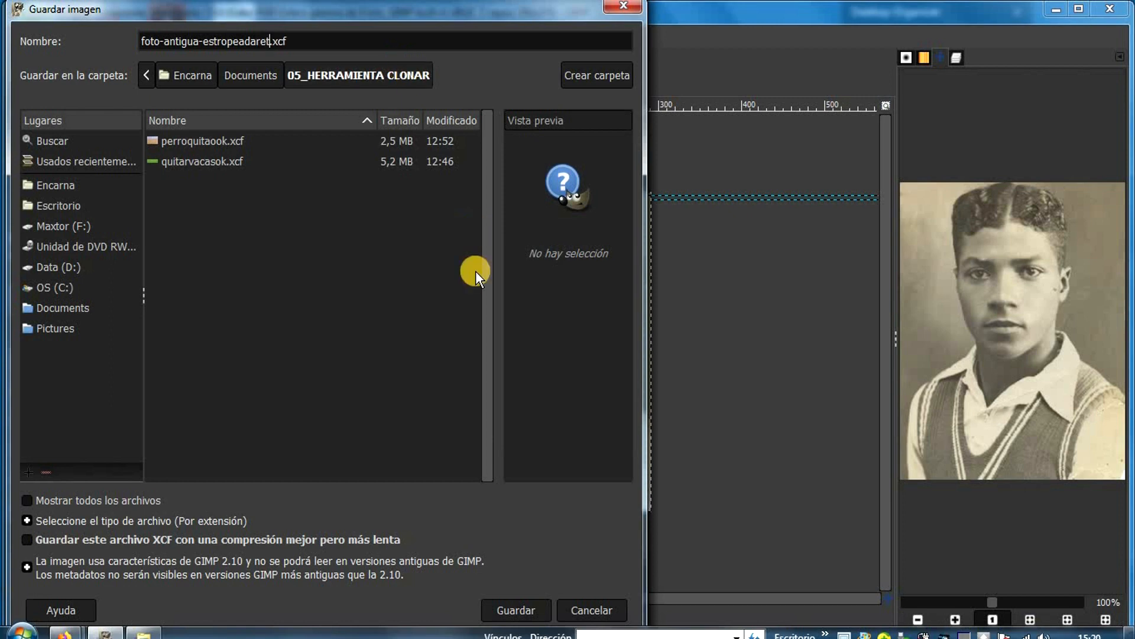
click(526, 614)
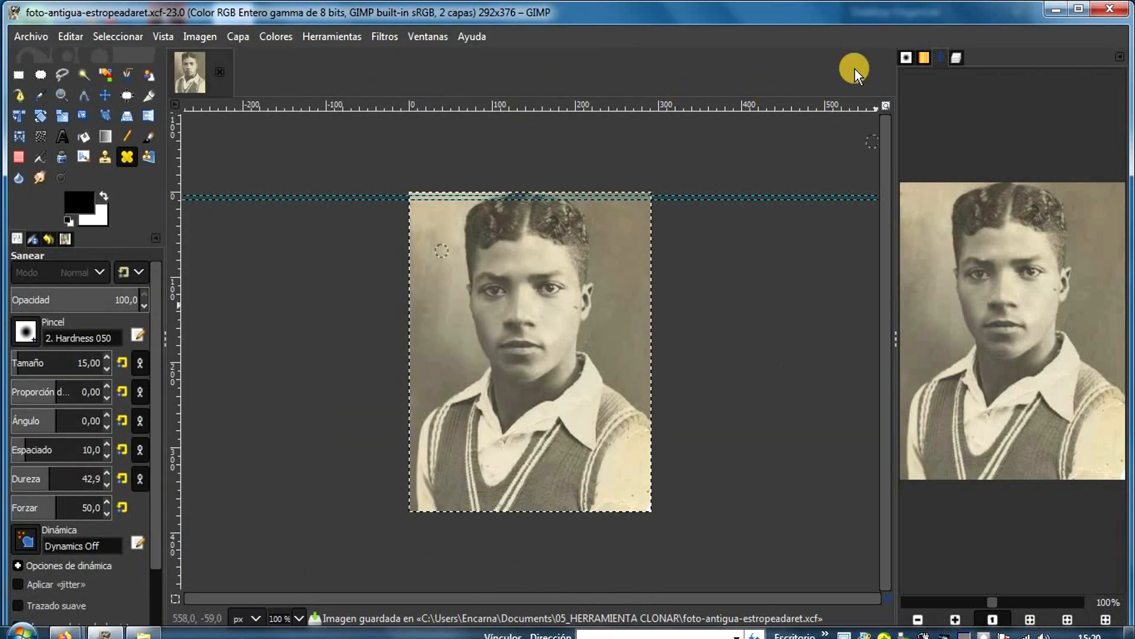
Step: Hide and show the retouched copy layer to compare it with the original photo underneath
click(956, 55)
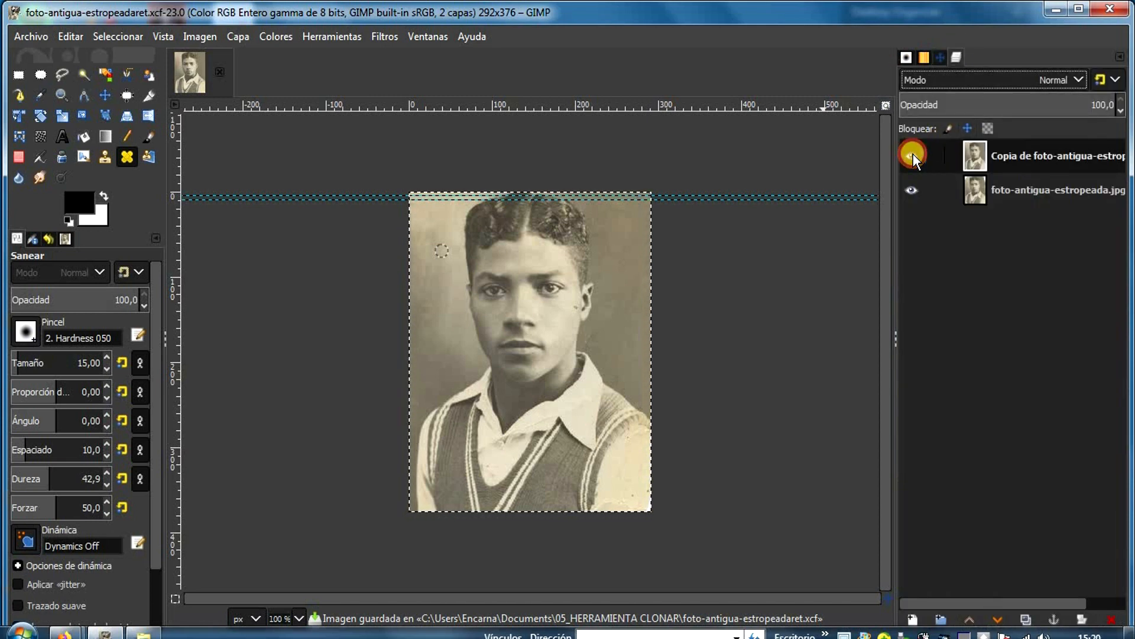
click(912, 155)
click(912, 155)
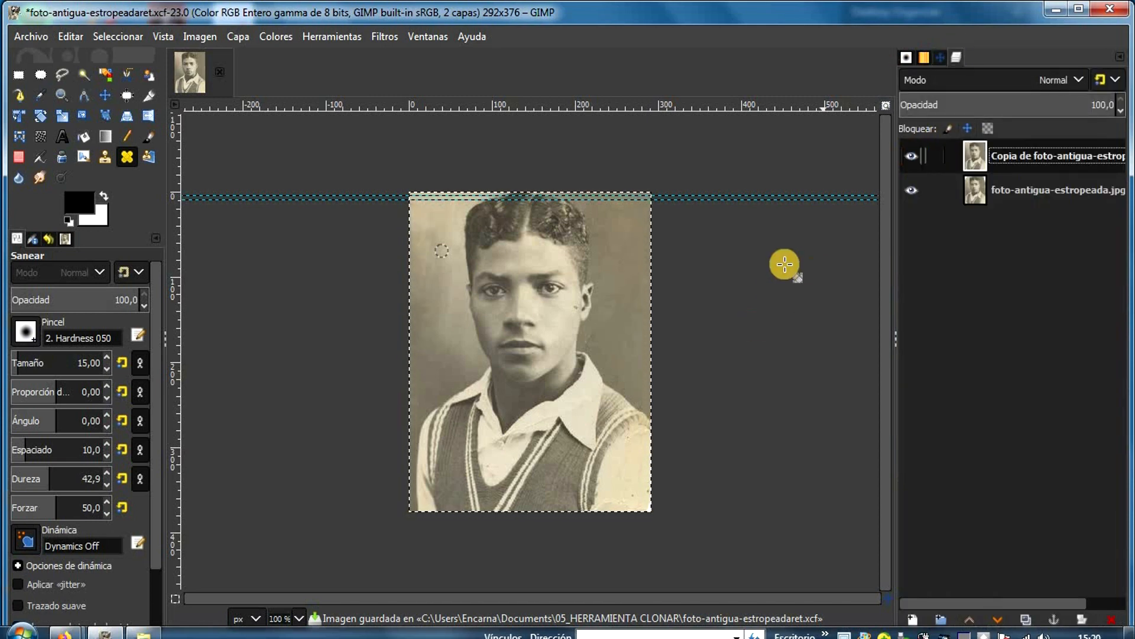